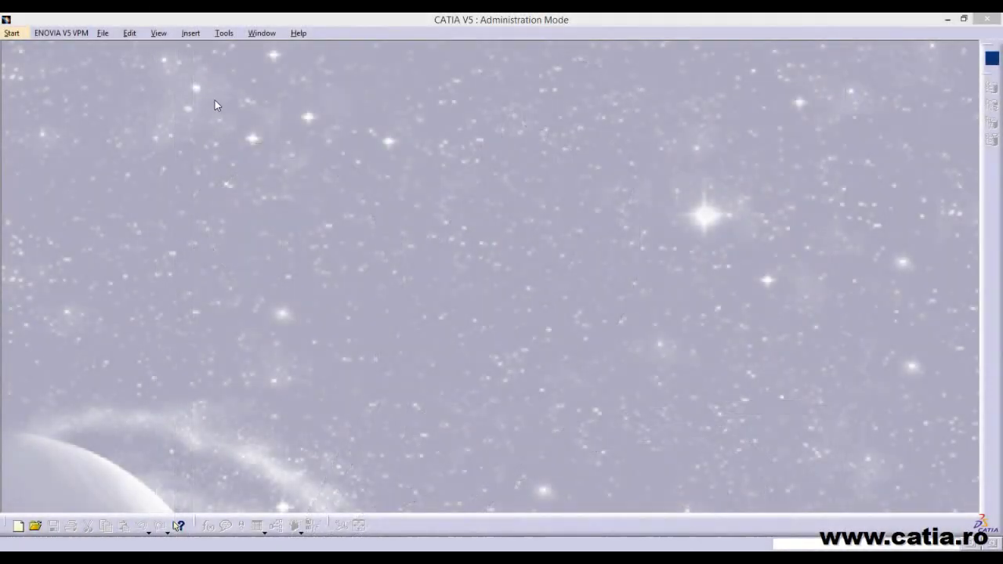
Switch to the Sketch Tracer workbench and insert a new Part1 under Product1
left_click(14, 35)
mouse_move(27, 79)
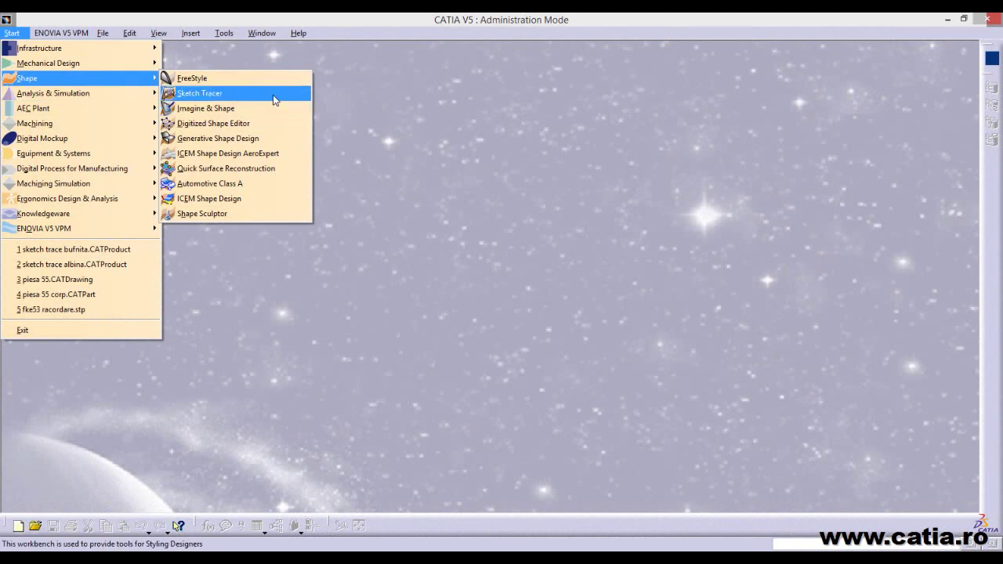
left_click(275, 95)
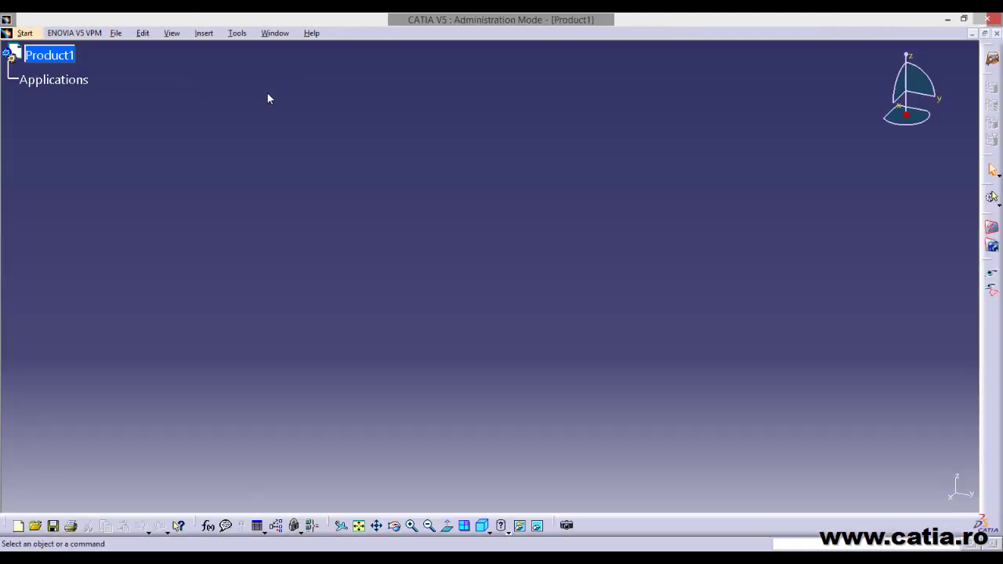
left_click(202, 34)
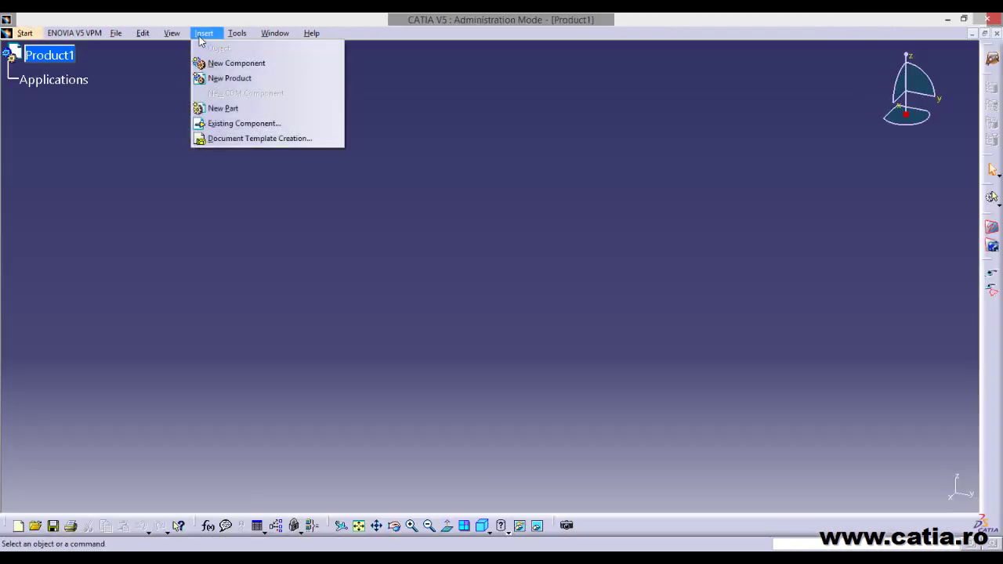
left_click(240, 109)
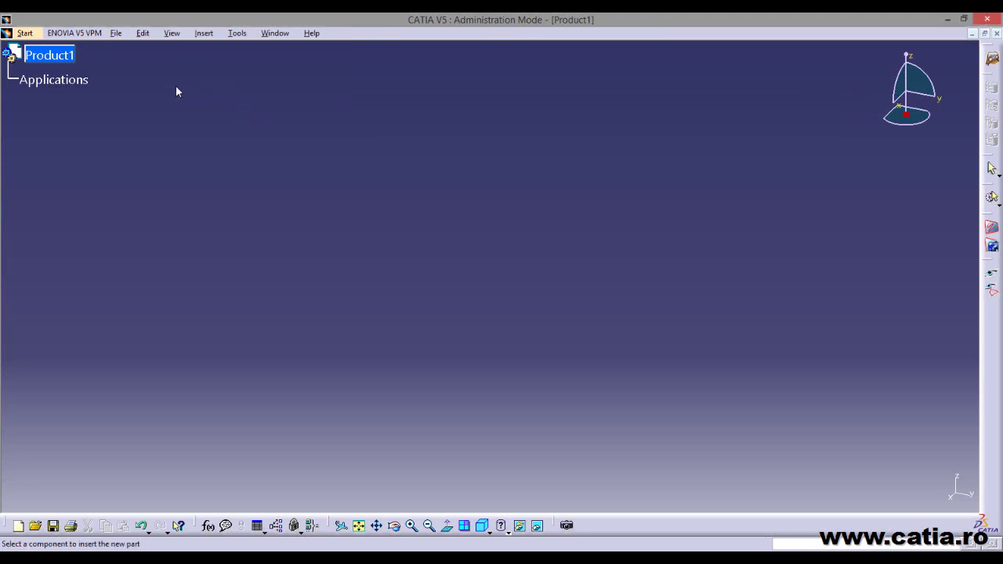
left_click(60, 53)
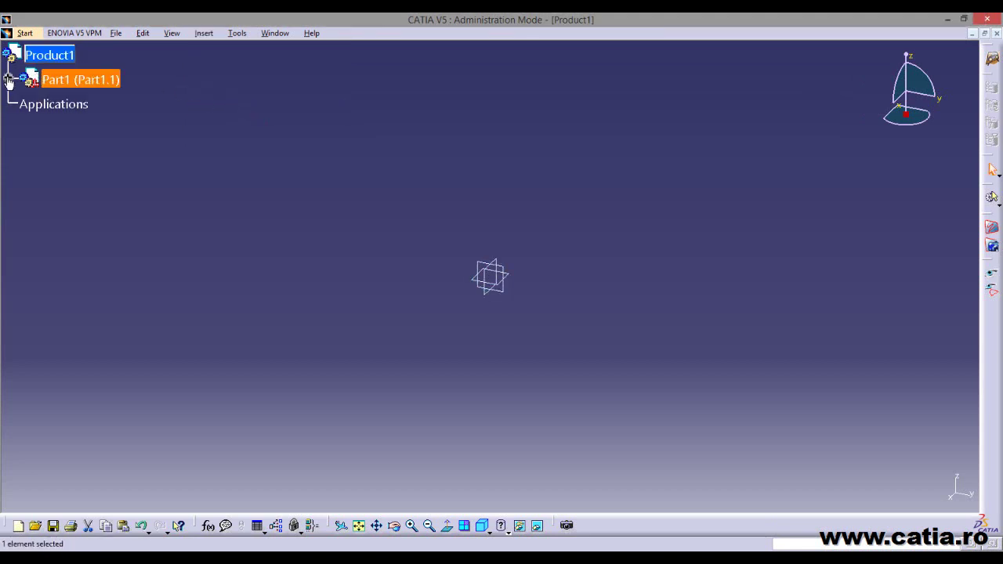
Expand Part1 in the tree, select its yz plane and view it normal to the screen
left_click(8, 78)
left_click(26, 104)
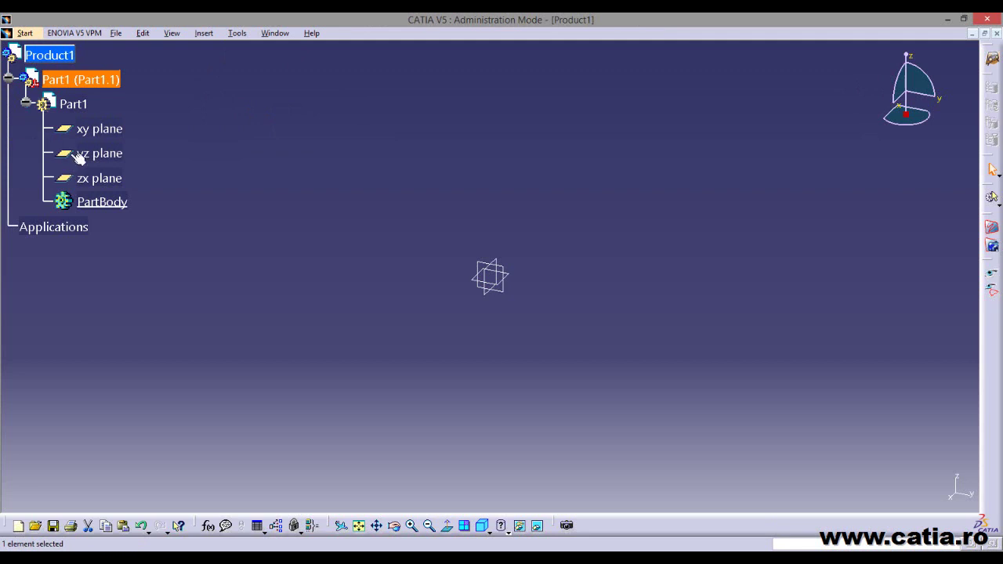
left_click(121, 155)
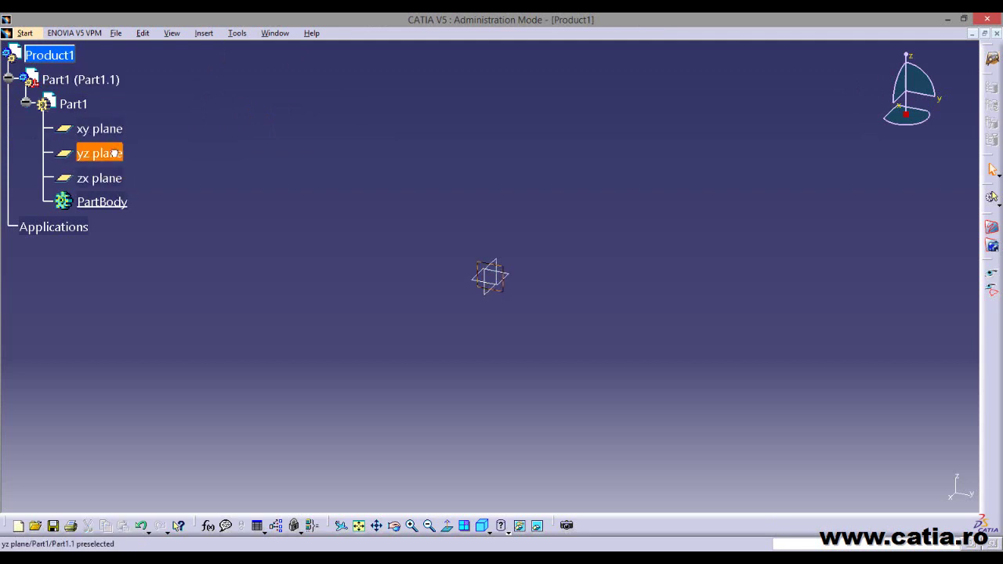
left_click(993, 278)
left_click(462, 305)
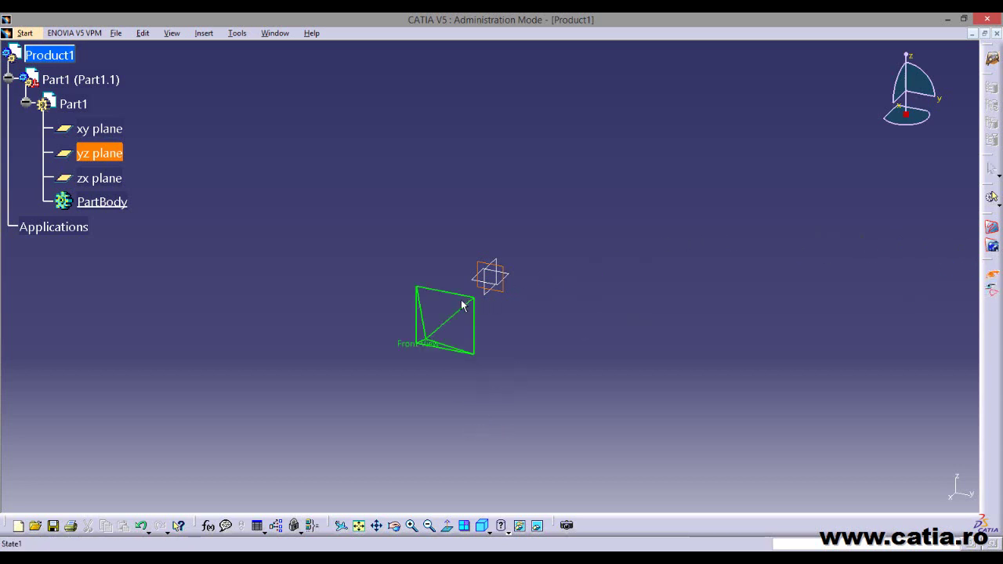
left_click(462, 306)
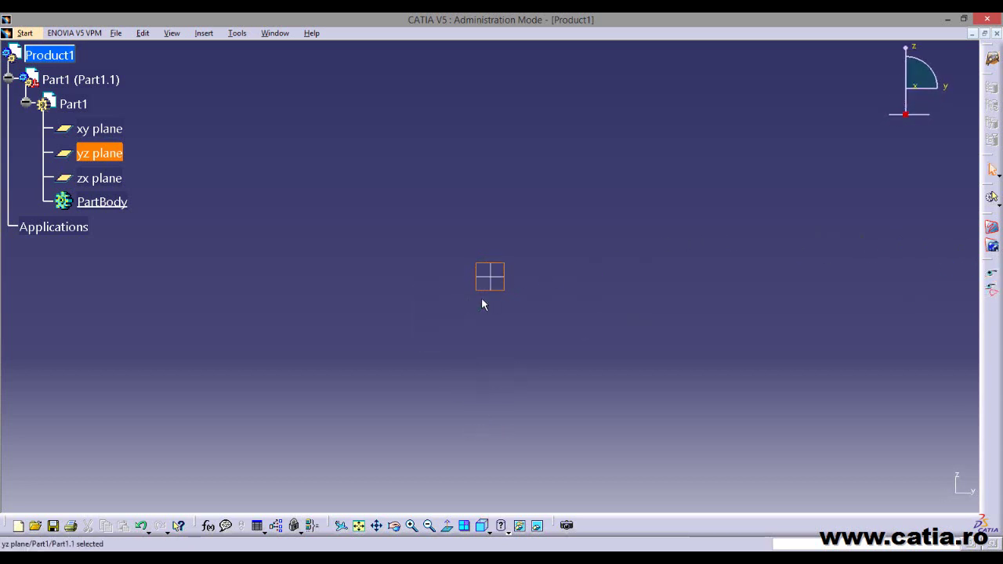
Load Capture.JPG as an immersive sketch image on the yz plane
left_click(992, 231)
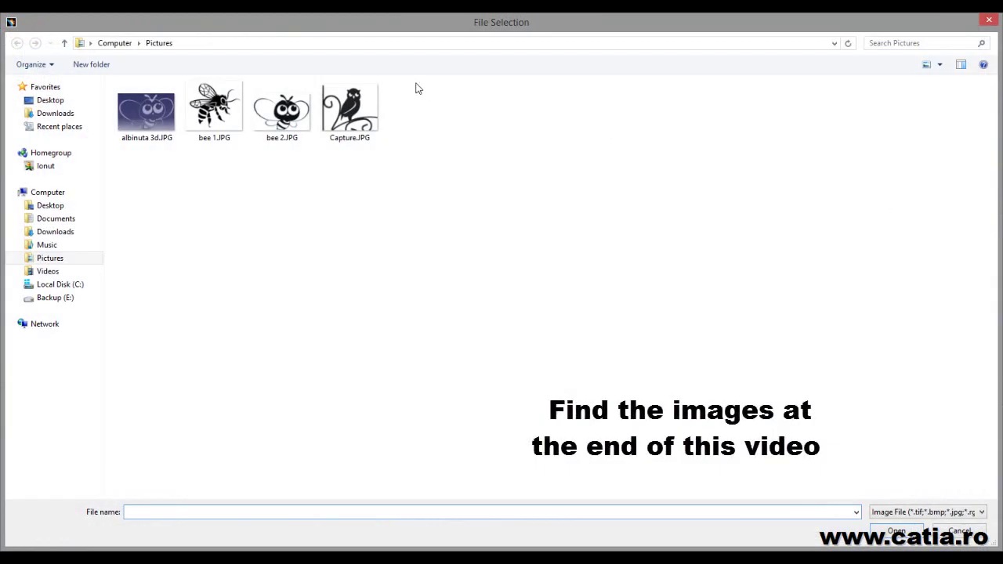
left_click(363, 107)
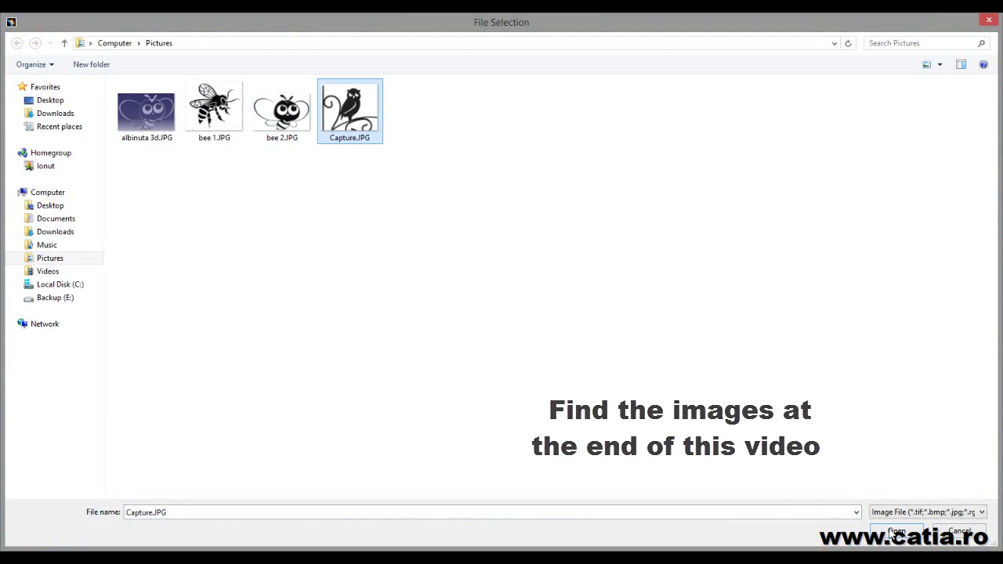
left_click(897, 531)
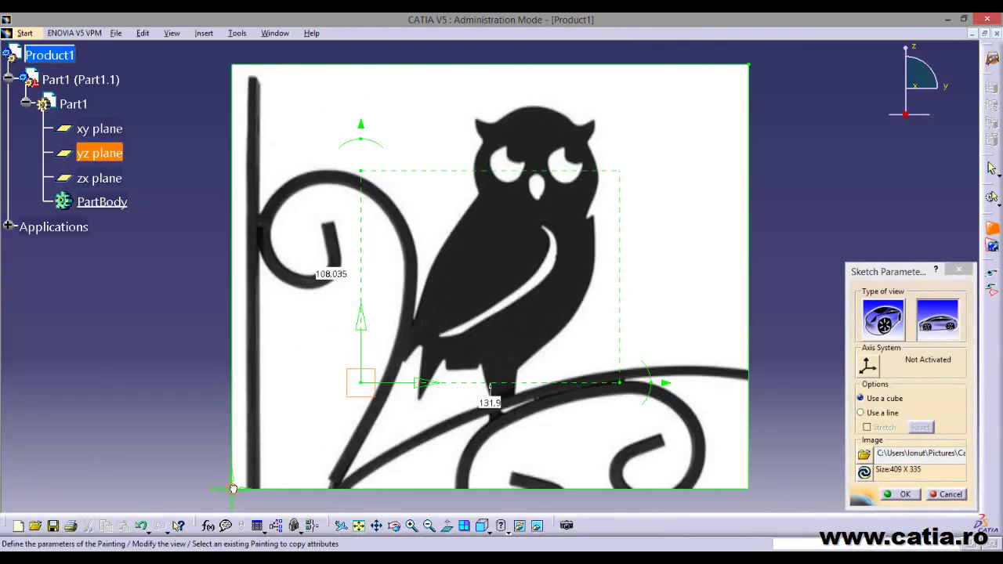
Crop the image frame tightly around the owl and confirm it
mouse_move(233, 488)
left_mouse_down()
mouse_move(346, 395)
mouse_move(344, 416)
mouse_move(396, 424)
mouse_move(386, 403)
left_mouse_up()
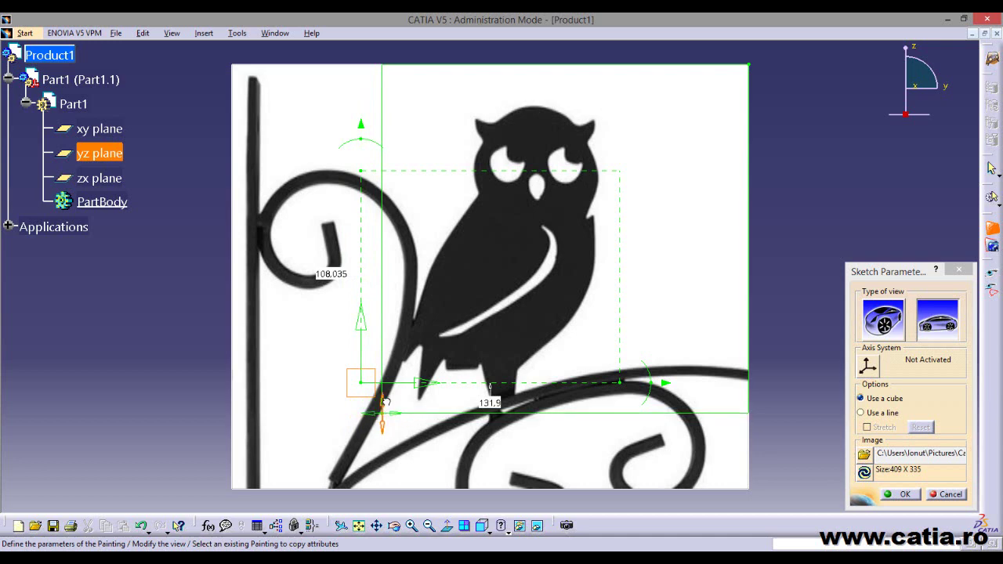
mouse_move(748, 65)
mouse_move(750, 79)
left_mouse_down()
mouse_move(748, 105)
mouse_move(608, 98)
left_mouse_up()
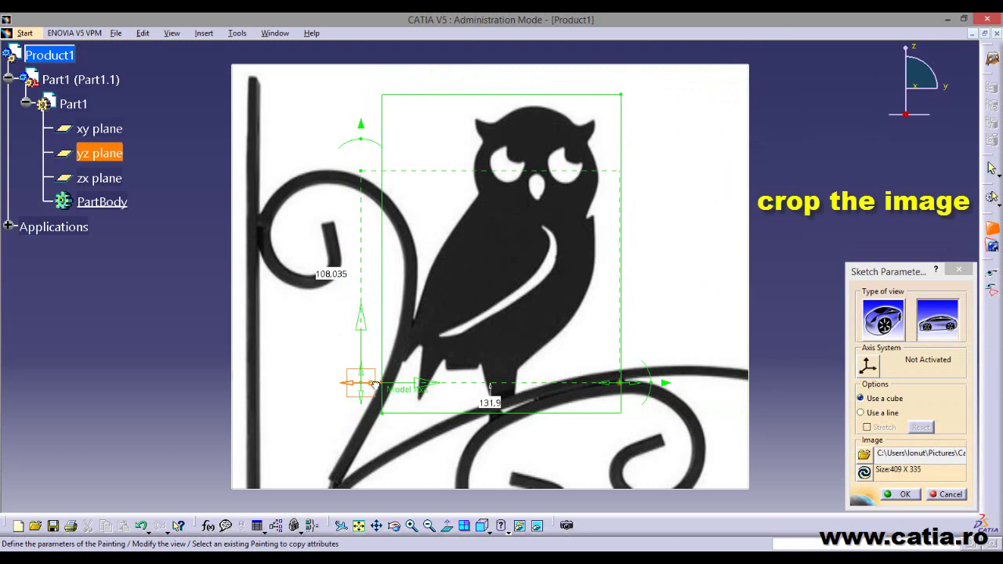
left_click_drag(375, 385, 357, 385)
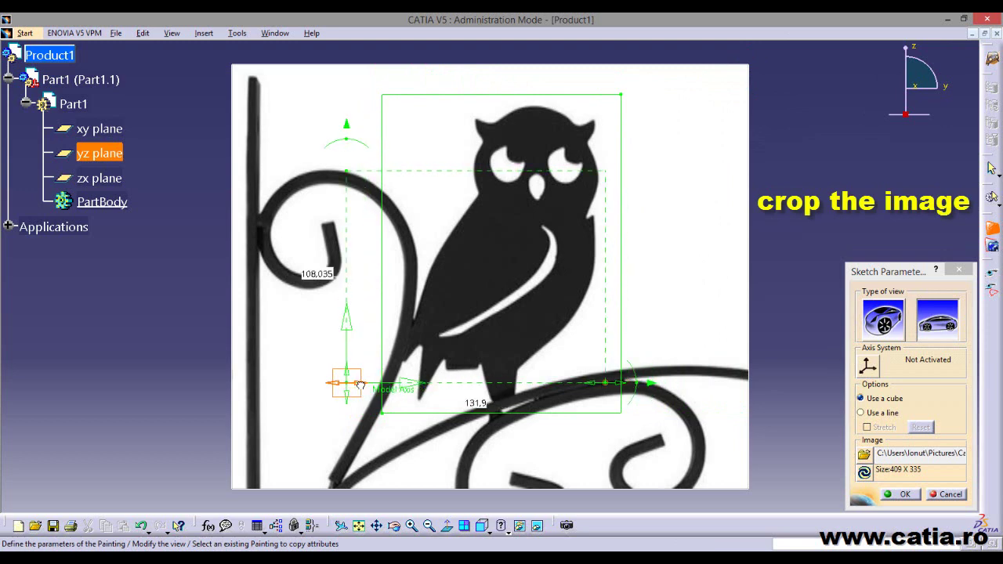
left_click_drag(398, 416, 407, 415)
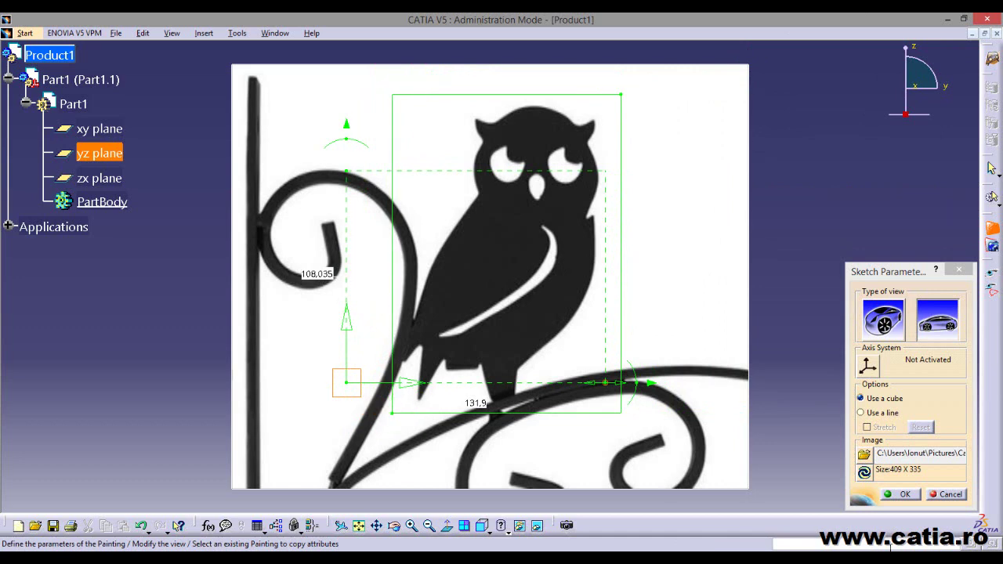
left_click(904, 495)
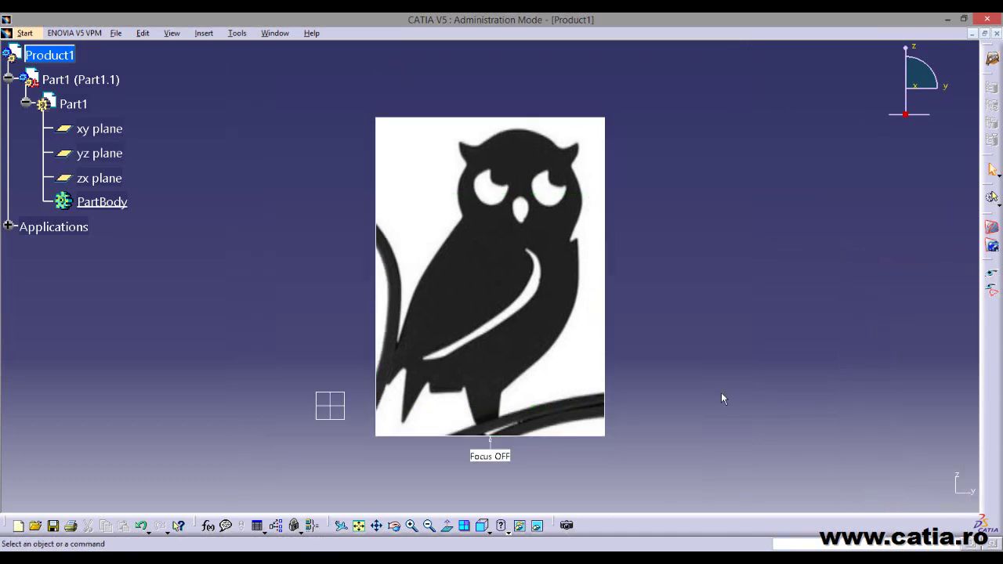
Activate Part1 and create a positioned sketch on its yz plane
left_click(106, 155)
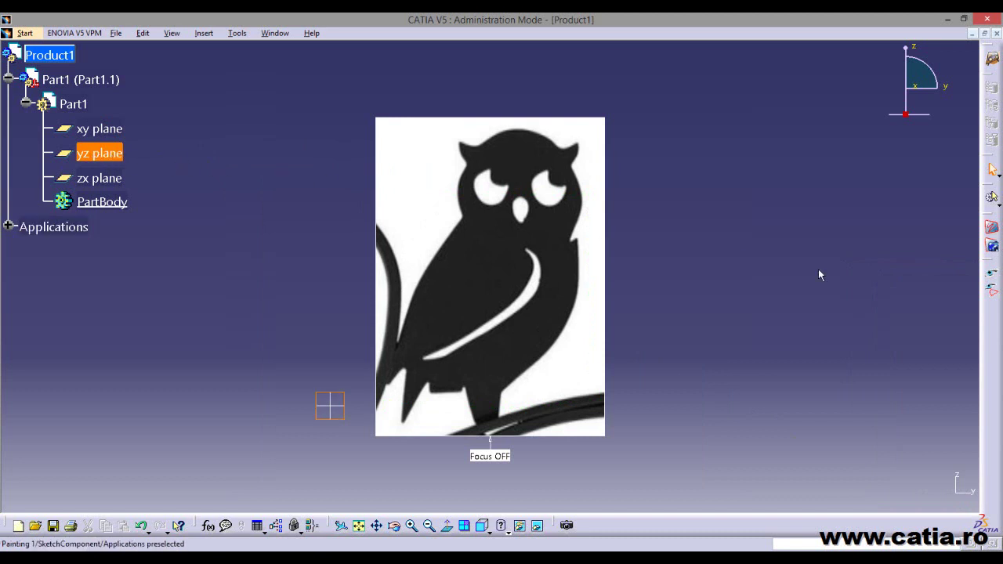
double_click(79, 103)
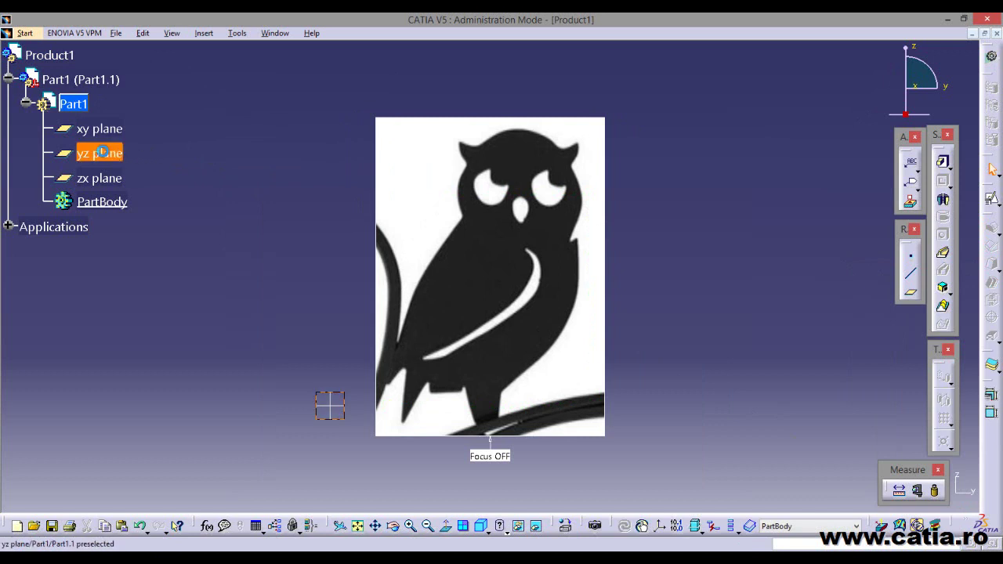
left_click(102, 151)
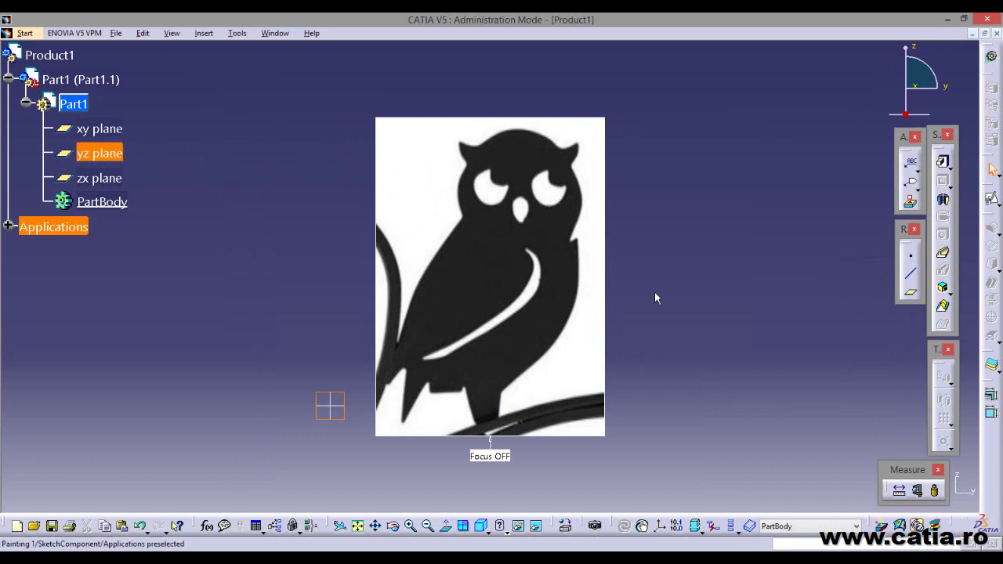
left_click(998, 205)
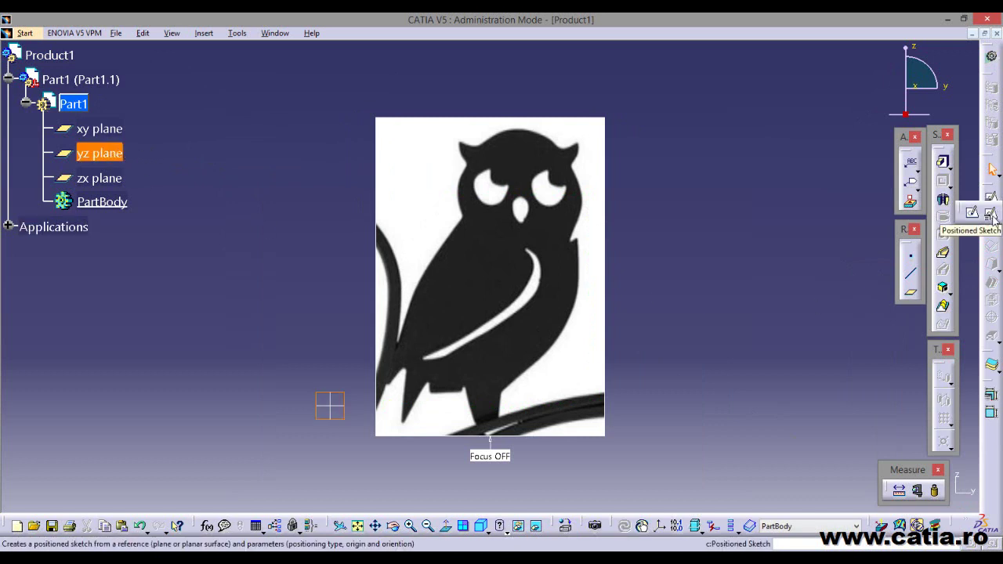
left_click(991, 213)
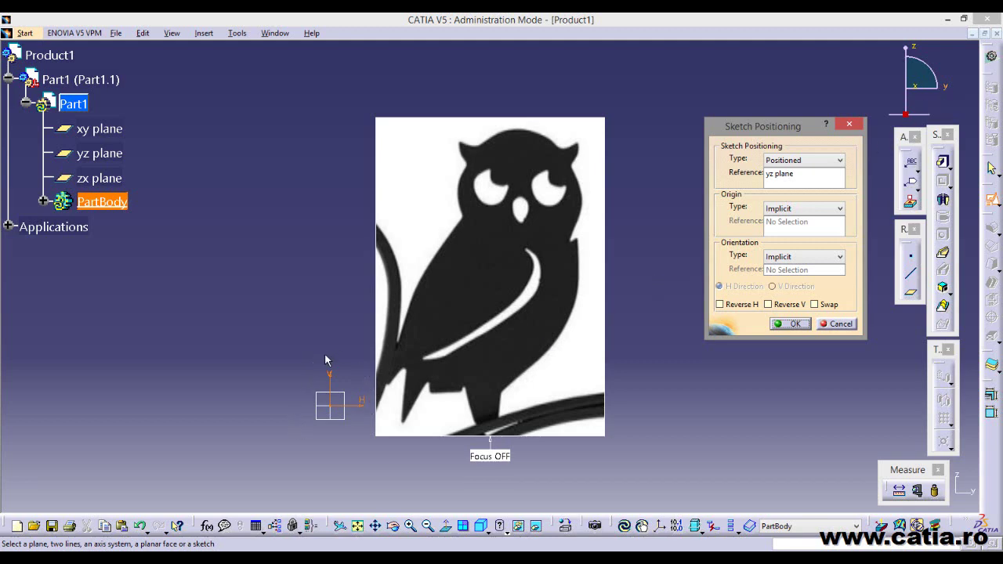
left_click(793, 326)
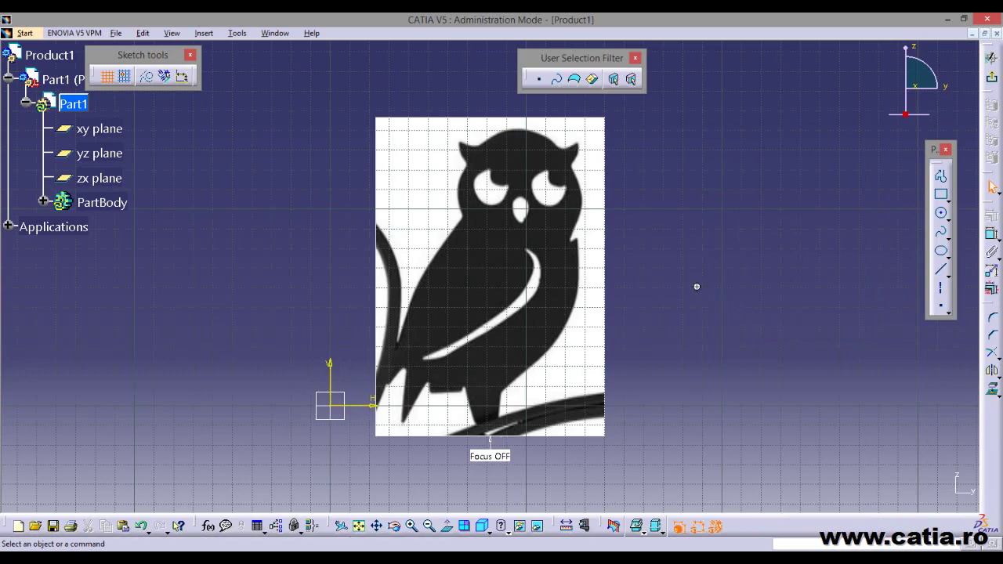
Start a spline at the owl's left ear tip and trace it down the head's left edge
middle_click_drag(696, 287, 545, 331)
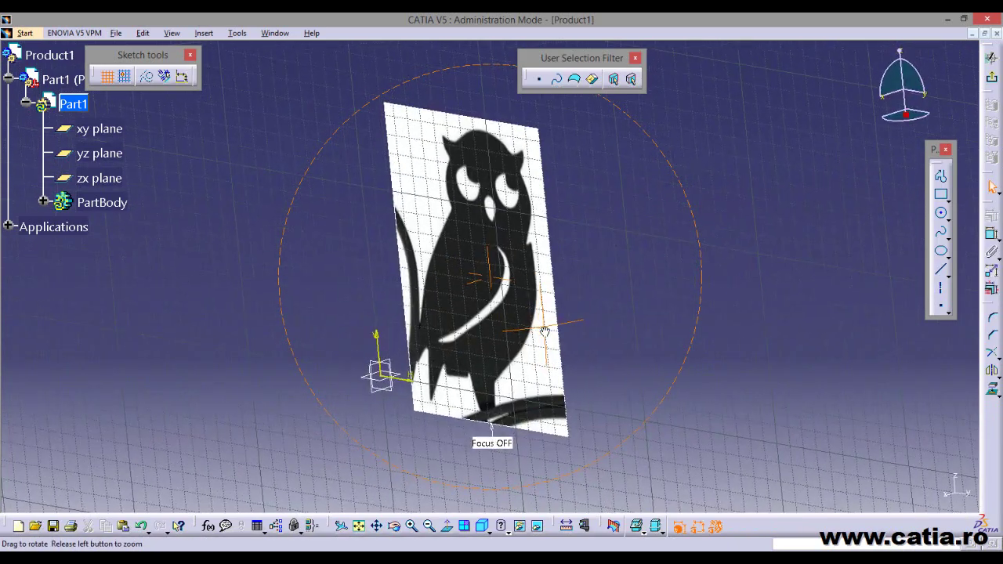
left_click(445, 532)
mouse_move(633, 380)
middle_mouse_down()
mouse_move(656, 369)
mouse_move(654, 309)
mouse_move(701, 212)
mouse_move(674, 331)
mouse_move(681, 360)
middle_mouse_up()
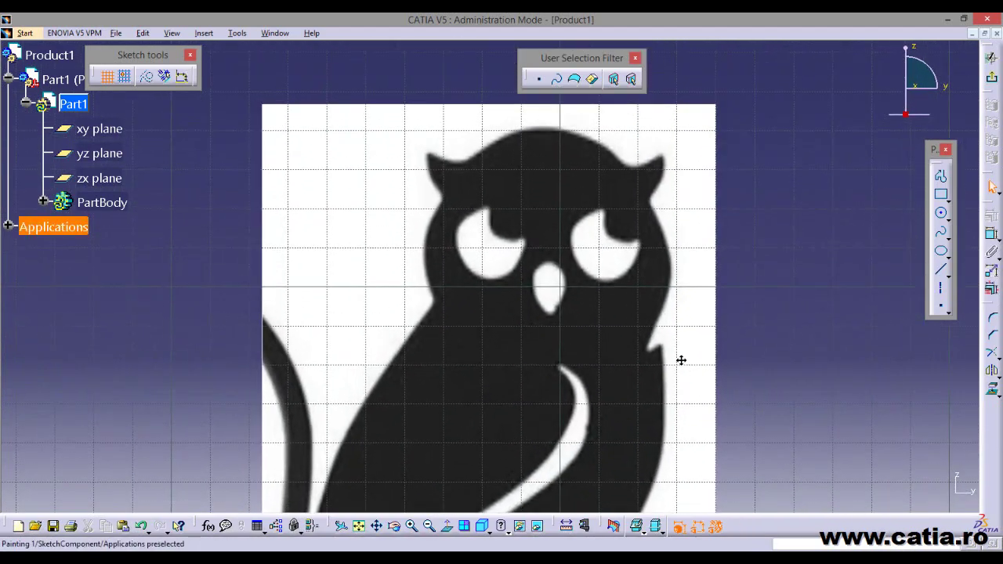
left_click(943, 235)
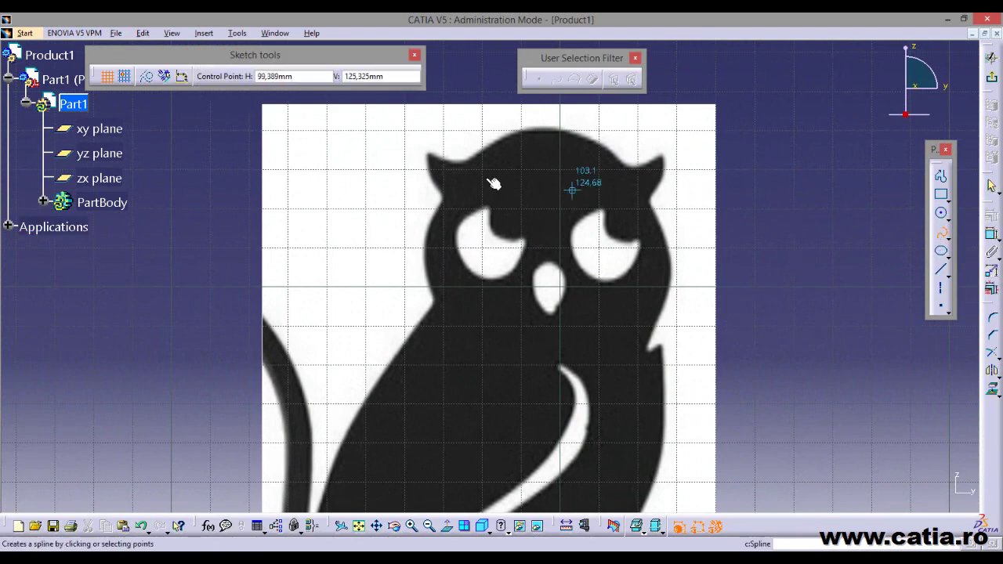
mouse_move(486, 188)
middle_mouse_down()
mouse_move(548, 206)
mouse_move(506, 134)
mouse_move(488, 139)
middle_mouse_up()
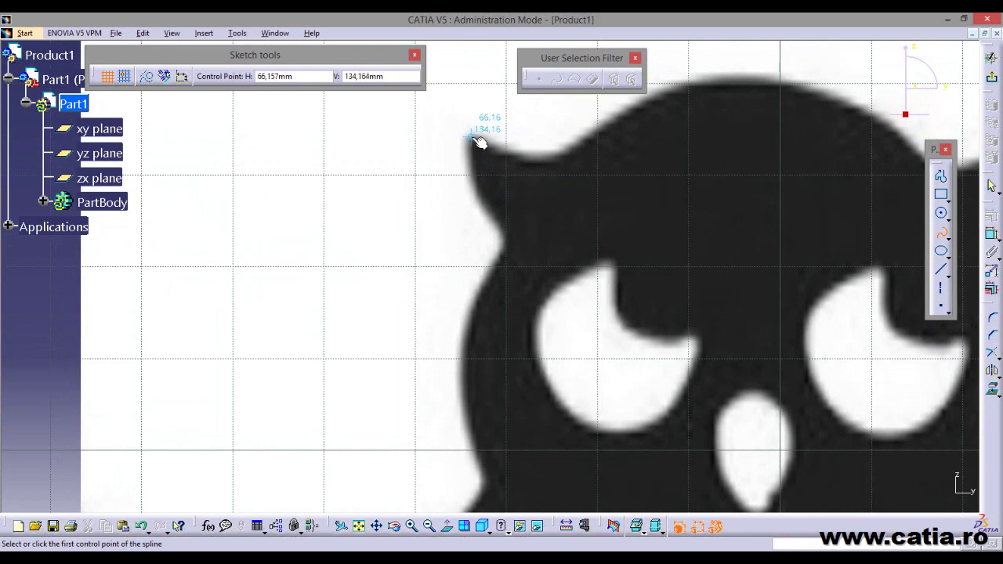
left_click(471, 138)
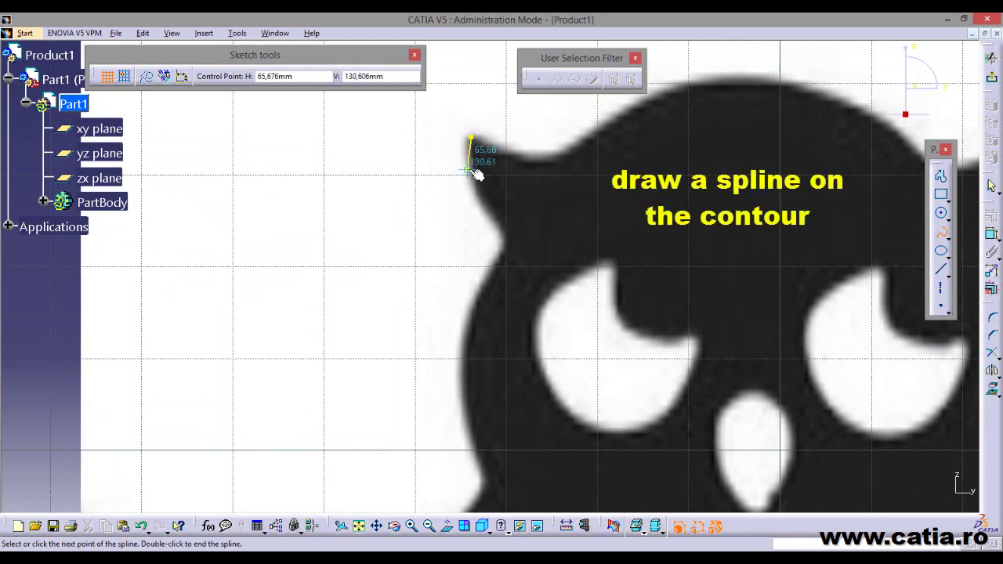
left_click(468, 169)
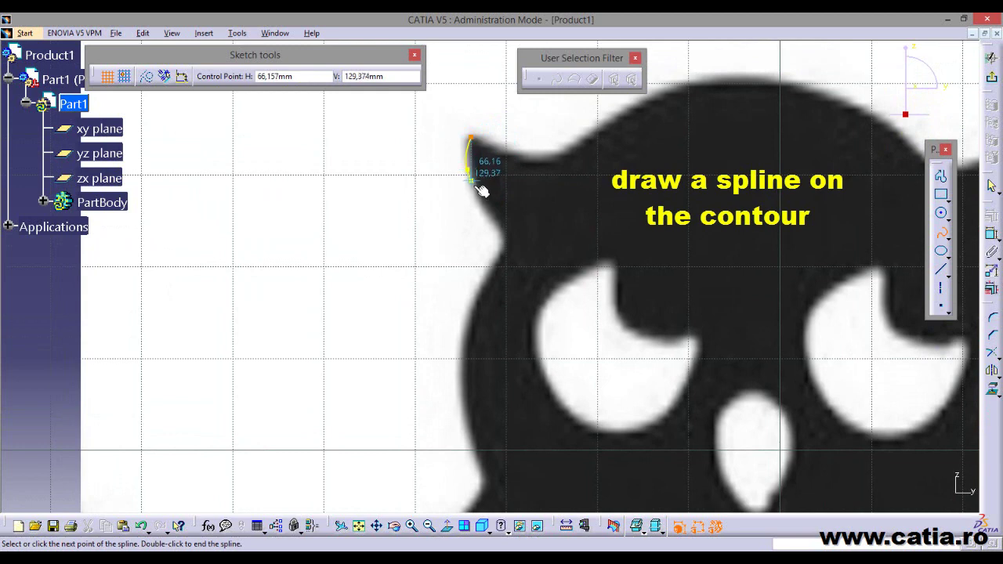
left_click(500, 228)
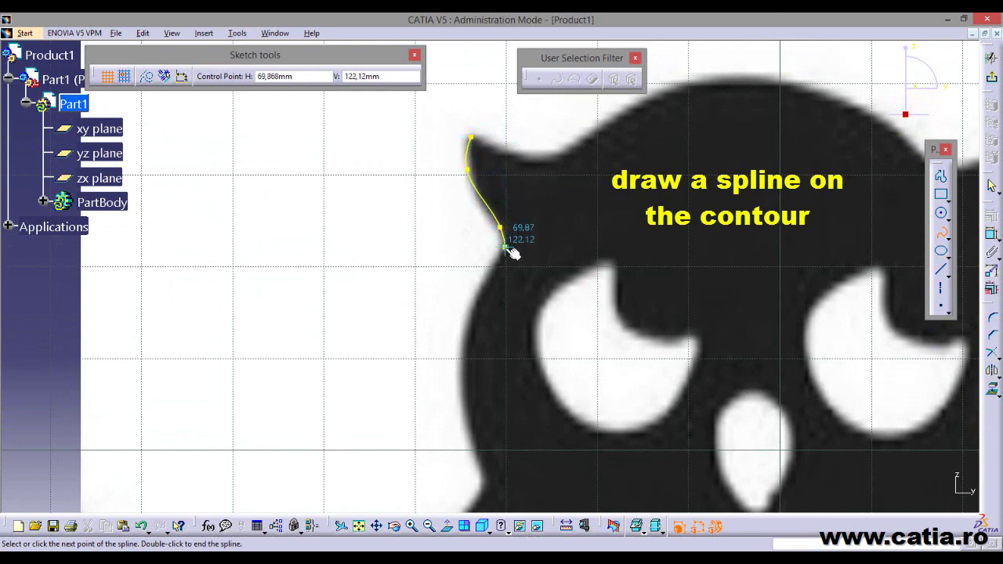
left_click(505, 248)
left_click(488, 275)
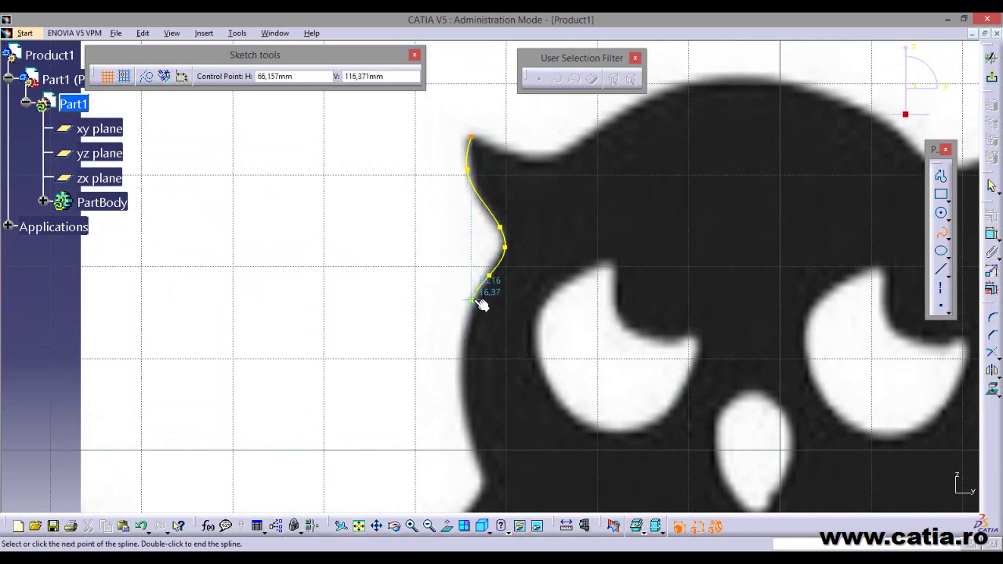
left_click(474, 305)
left_click(463, 377)
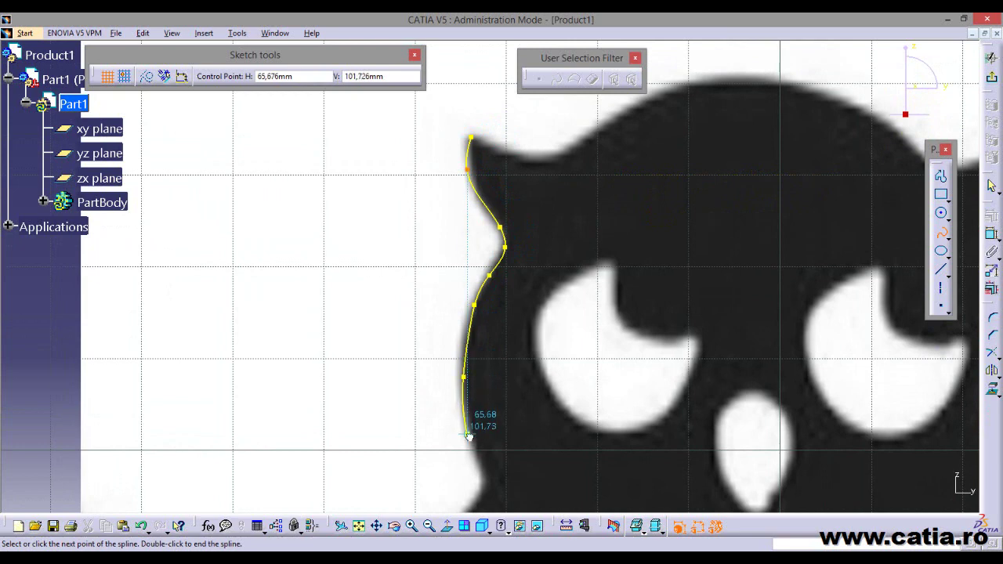
left_click(468, 435)
left_click(477, 468)
left_click(483, 486)
Continue the spline down the body's slanted edge past the white notch, ending at the lower-left edge
middle_click_drag(481, 496, 508, 298)
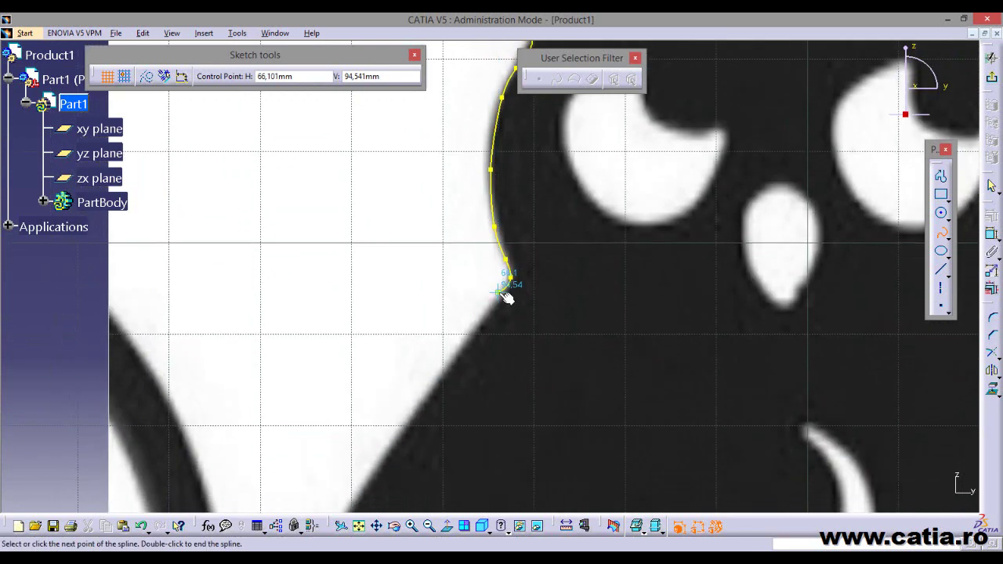
left_click(502, 300)
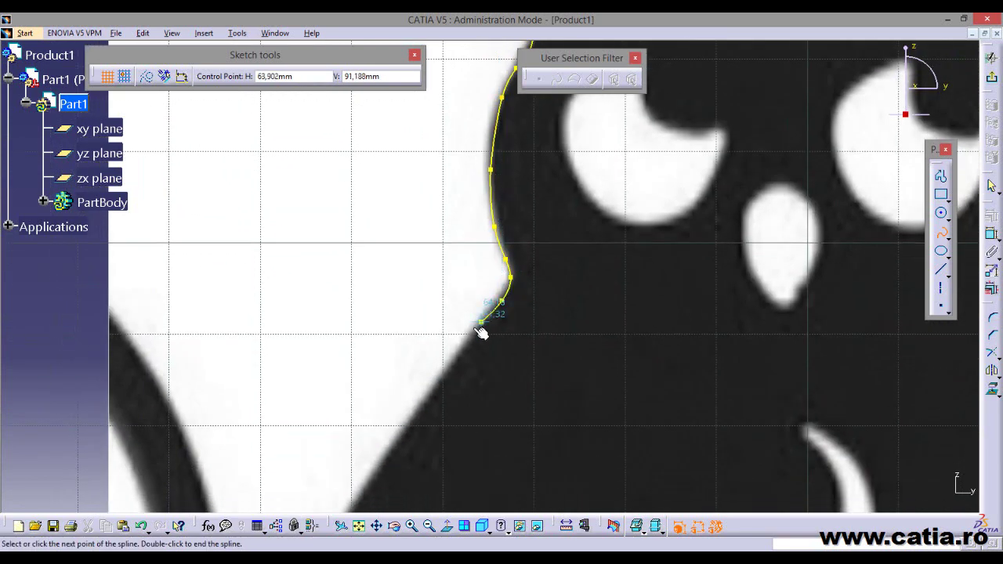
left_click(469, 344)
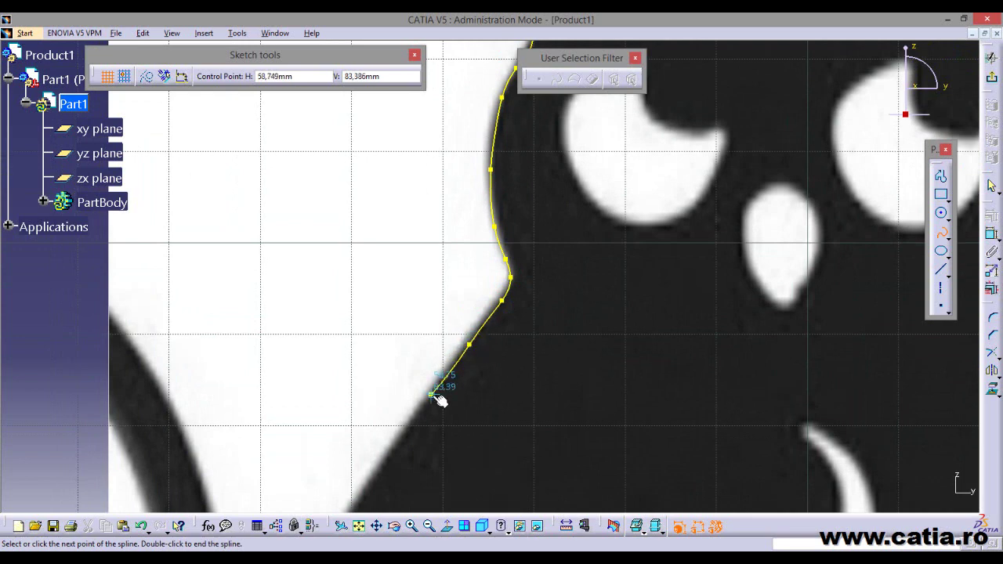
left_click(436, 388)
middle_click_drag(437, 388, 560, 170)
left_click(507, 232)
left_click(474, 287)
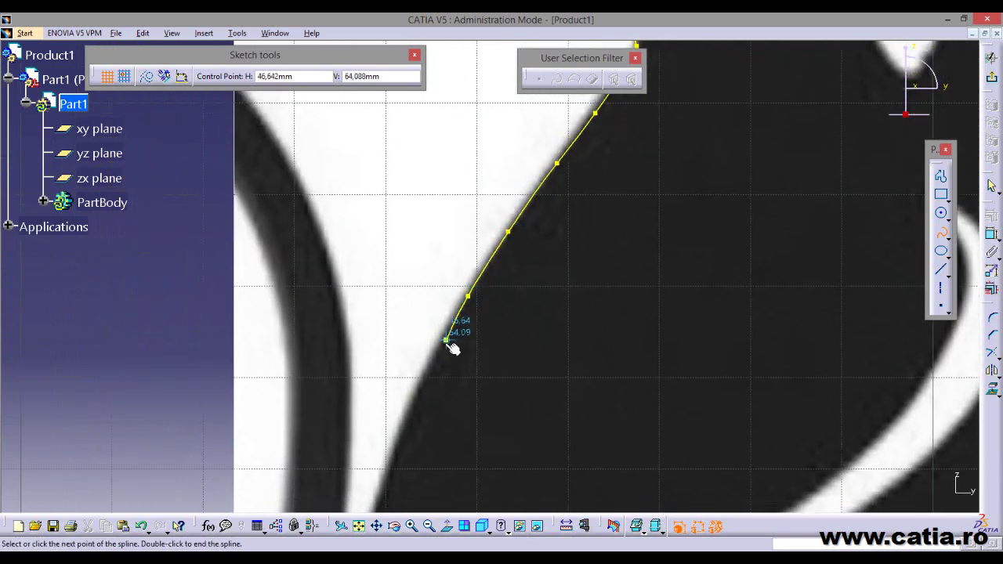
left_click(431, 360)
middle_click_drag(431, 360, 482, 151)
left_click(444, 249)
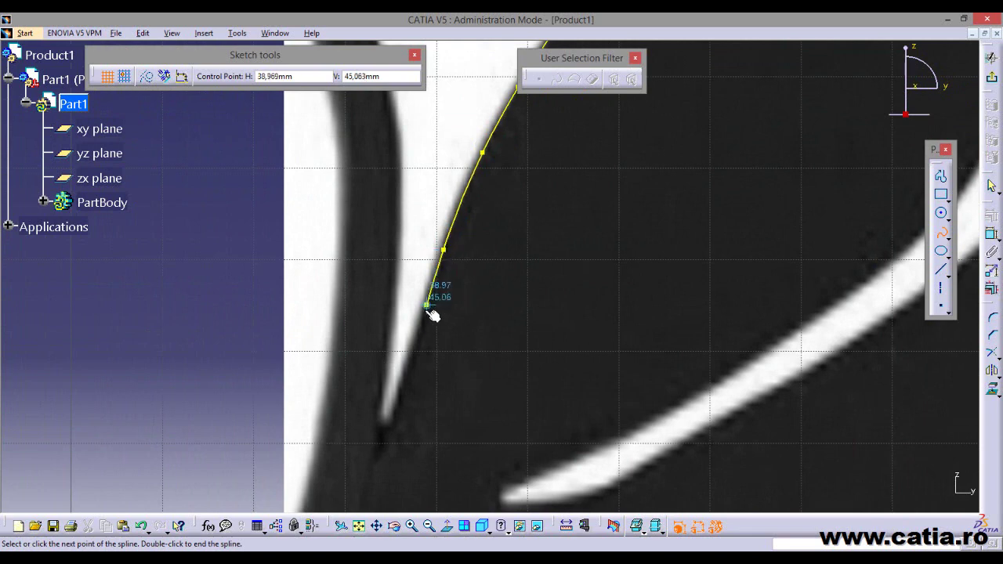
middle_click_drag(424, 321, 427, 135)
left_click(426, 137)
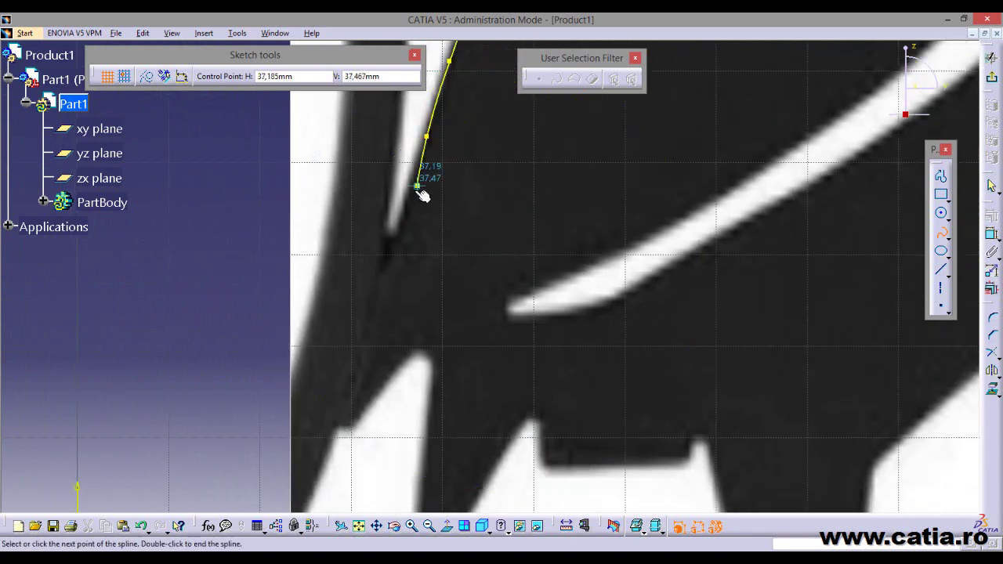
left_click(406, 213)
left_click(369, 335)
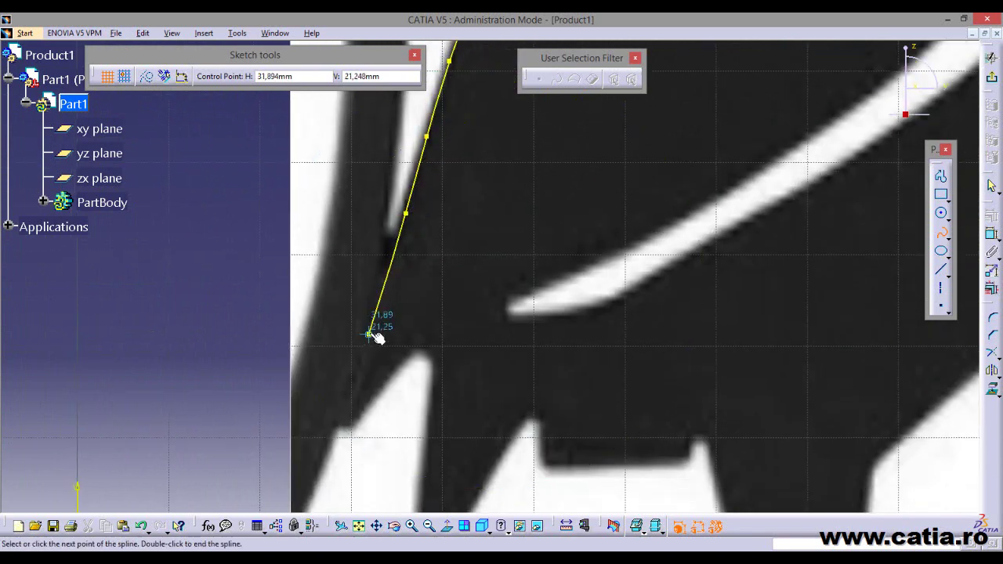
double_click(337, 426)
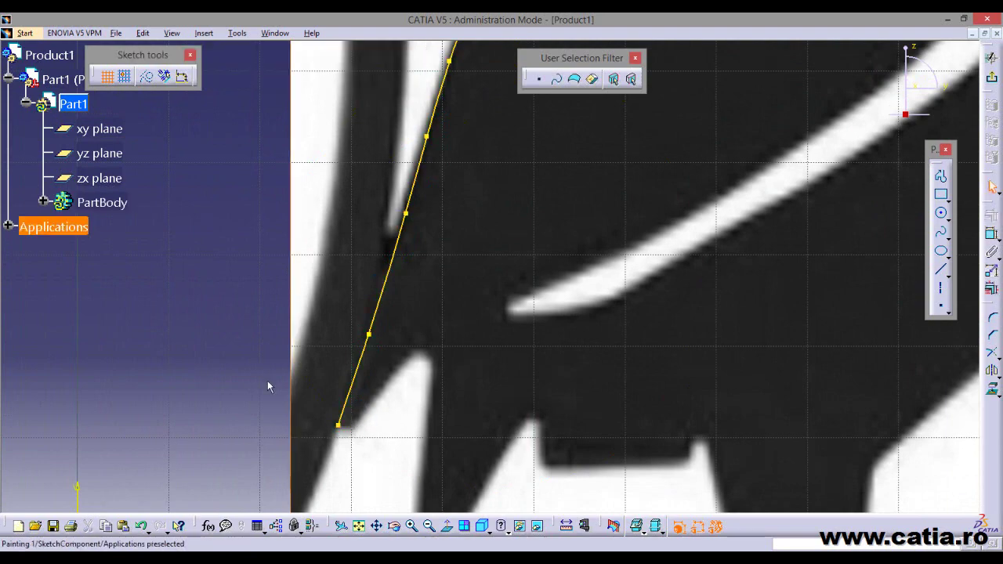
mouse_move(357, 430)
middle_mouse_down()
mouse_move(432, 250)
mouse_move(522, 211)
middle_mouse_up()
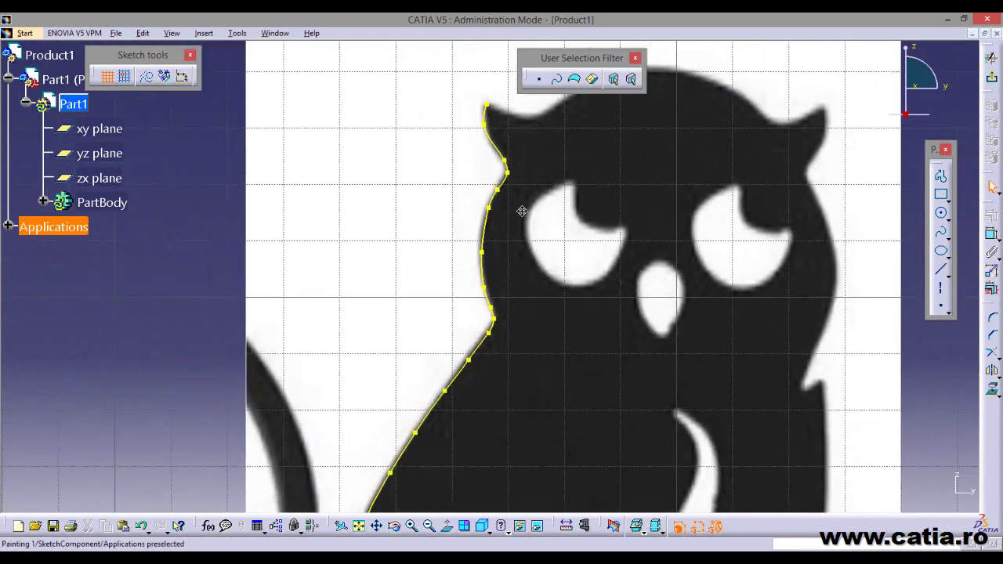
left_click(237, 34)
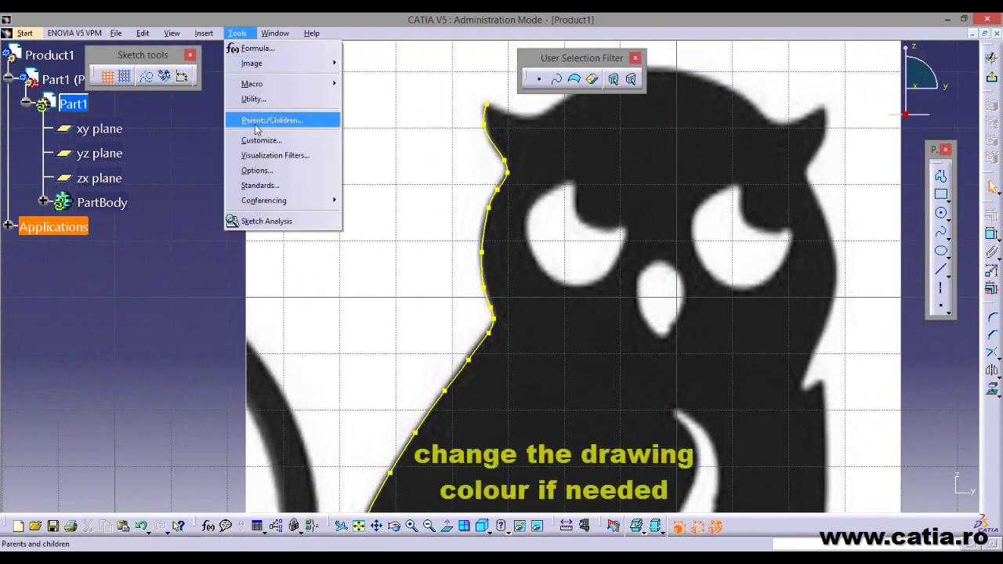
Keep yellow as the default element colour in the Sketcher options
left_click(286, 176)
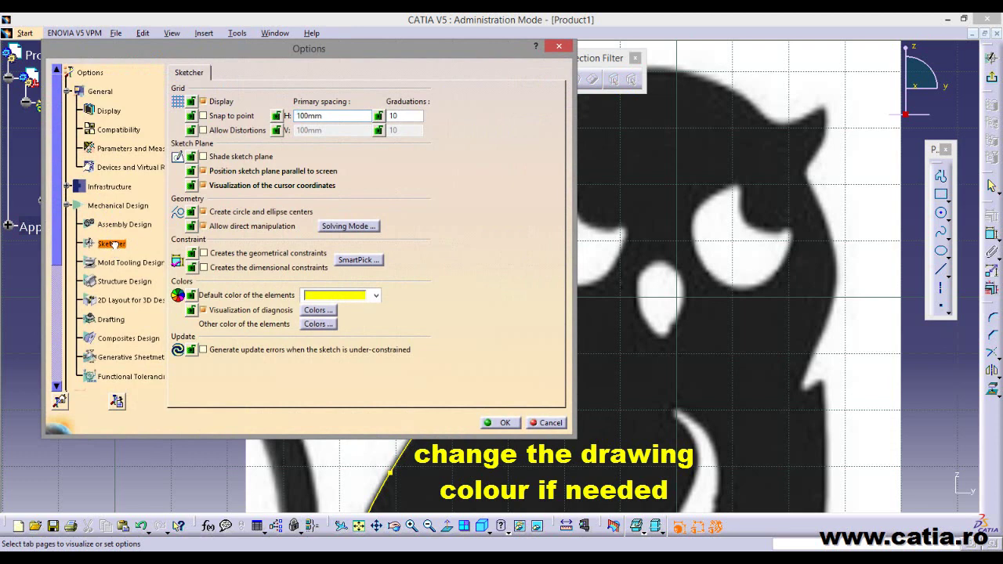
left_click(375, 295)
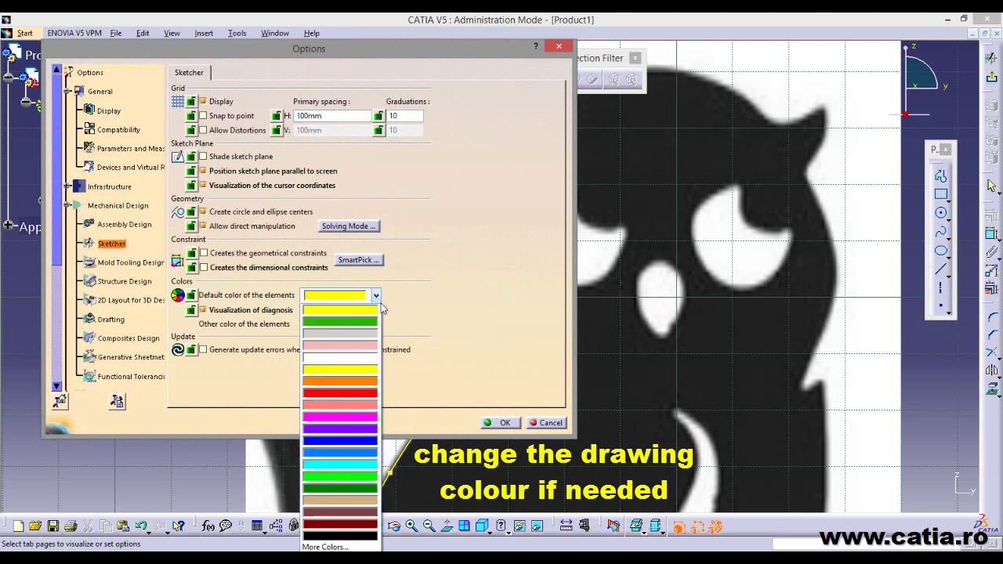
left_click(363, 377)
left_click(506, 424)
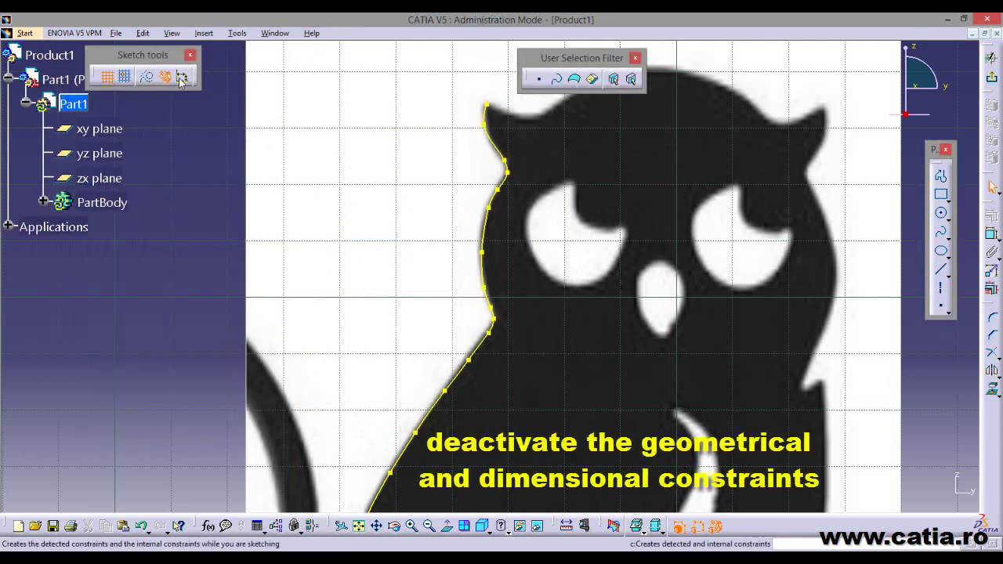
Turn off automatic geometrical and dimensional constraints, zooming to the spline's lower end
left_click(182, 76)
left_click(164, 77)
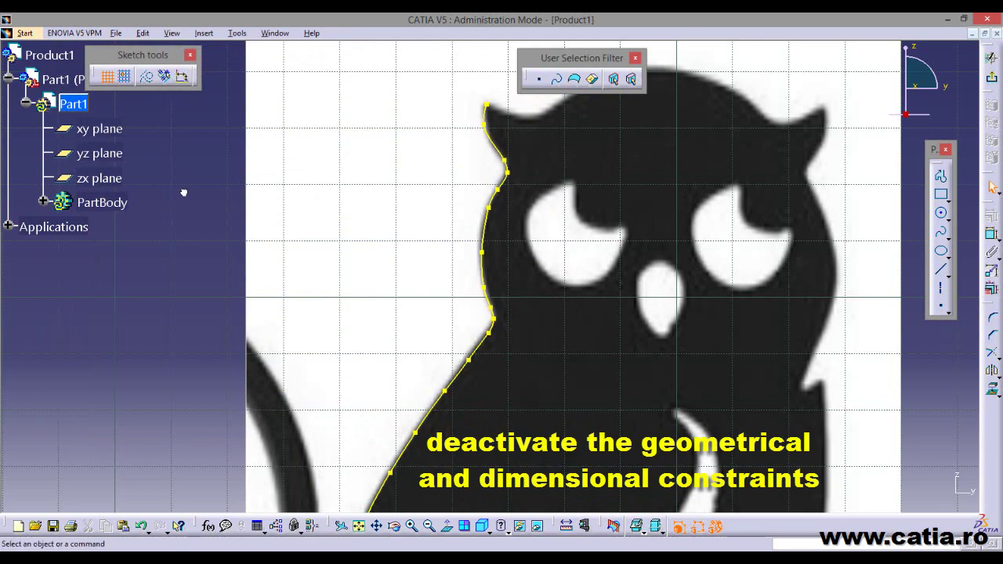
mouse_move(459, 204)
middle_mouse_down()
mouse_move(313, 155)
mouse_move(366, 246)
mouse_move(369, 81)
mouse_move(430, 253)
mouse_move(584, 180)
mouse_move(483, 214)
middle_mouse_up()
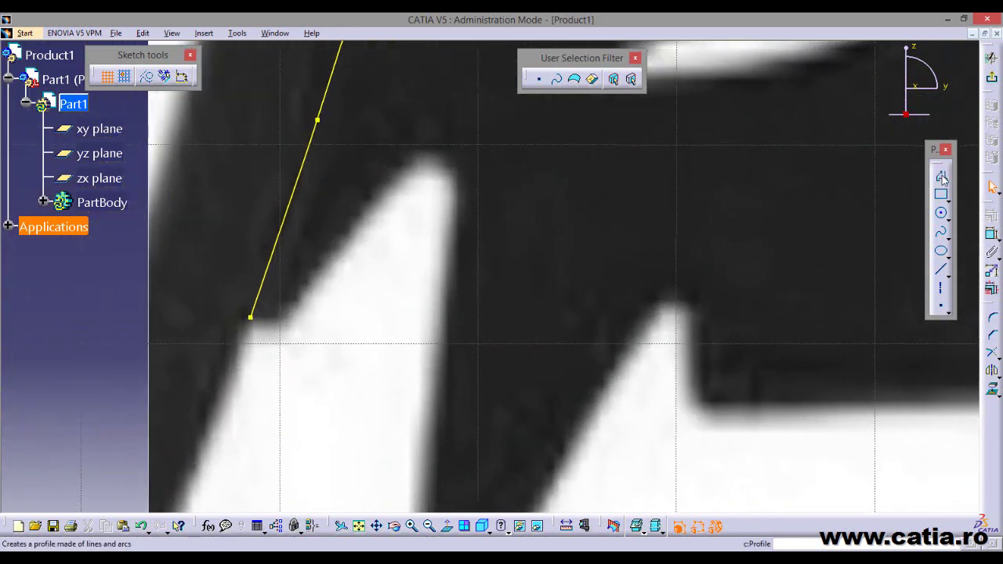
left_click(942, 178)
Draw lines from the spline's end to the white notch tip and down to the notch bottom
left_click(257, 317)
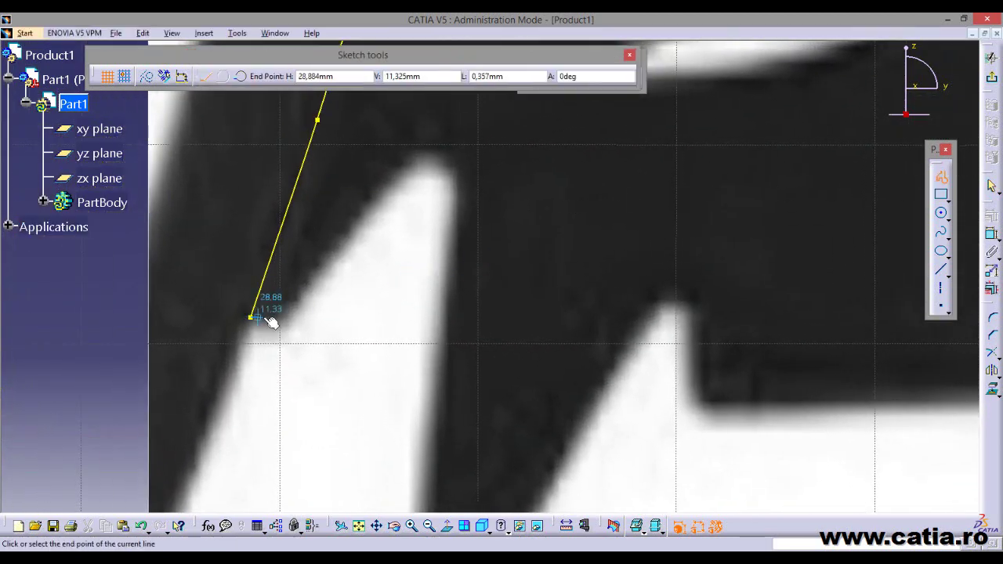
left_click(283, 317)
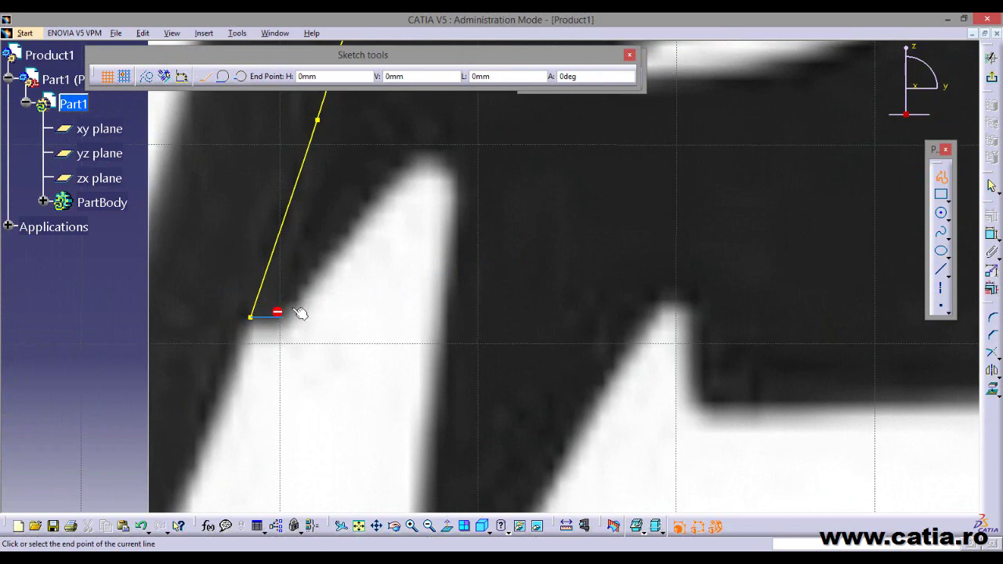
double_click(402, 169)
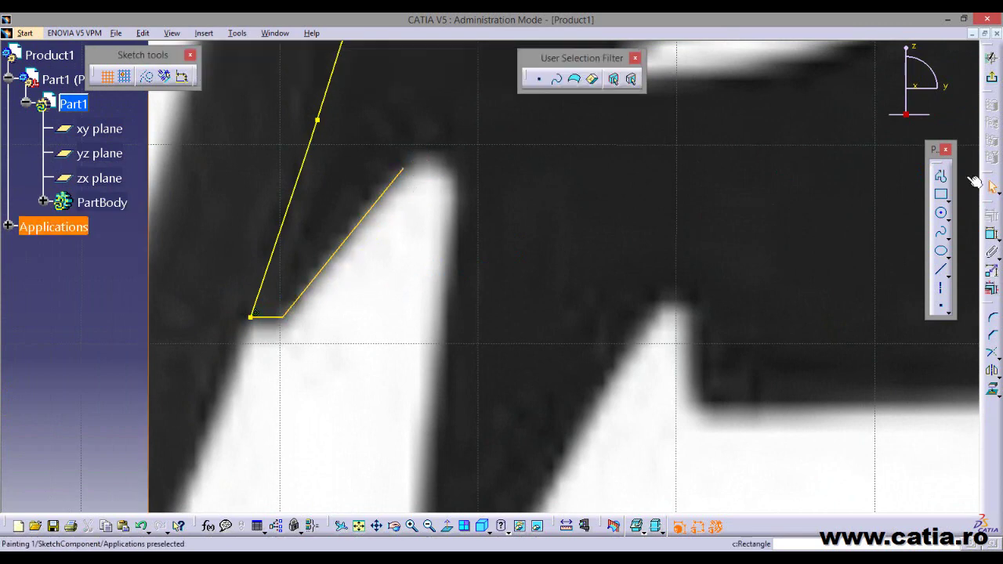
left_click(457, 177)
middle_click_drag(449, 202, 424, 389, "ctrl")
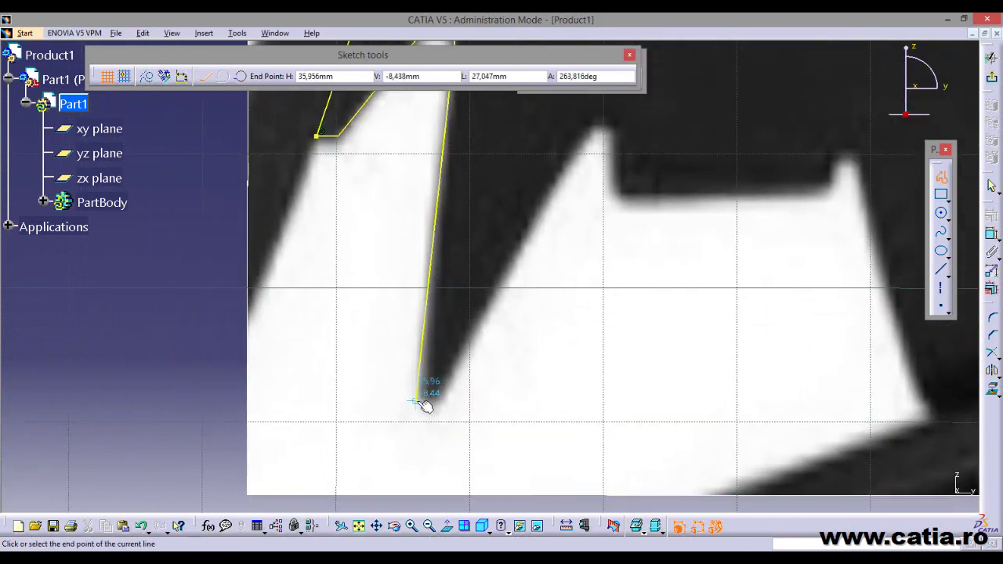
left_click(419, 400)
left_click(438, 401)
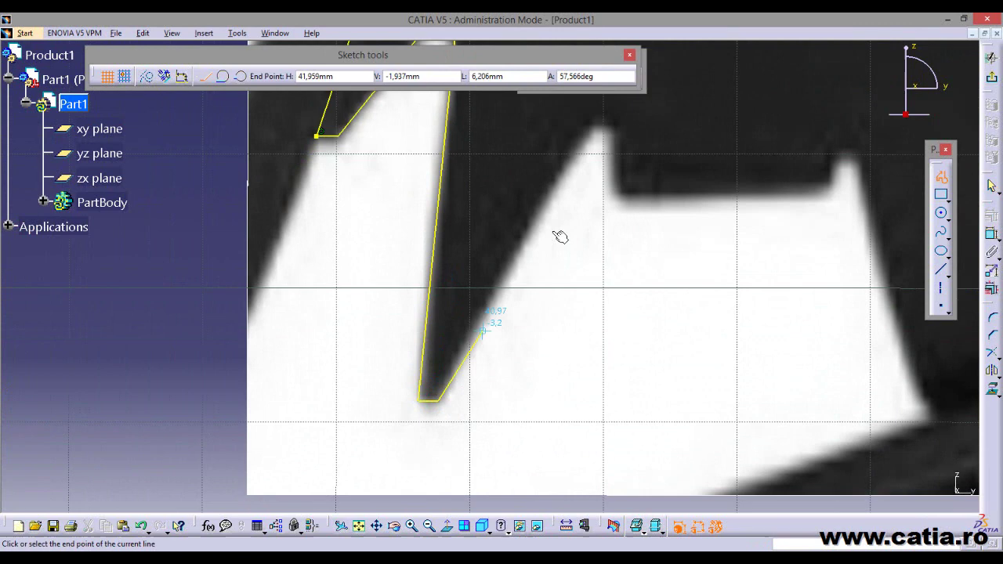
Continue the line profile over the next peak, down the step and along the base to the top right
left_click(593, 124)
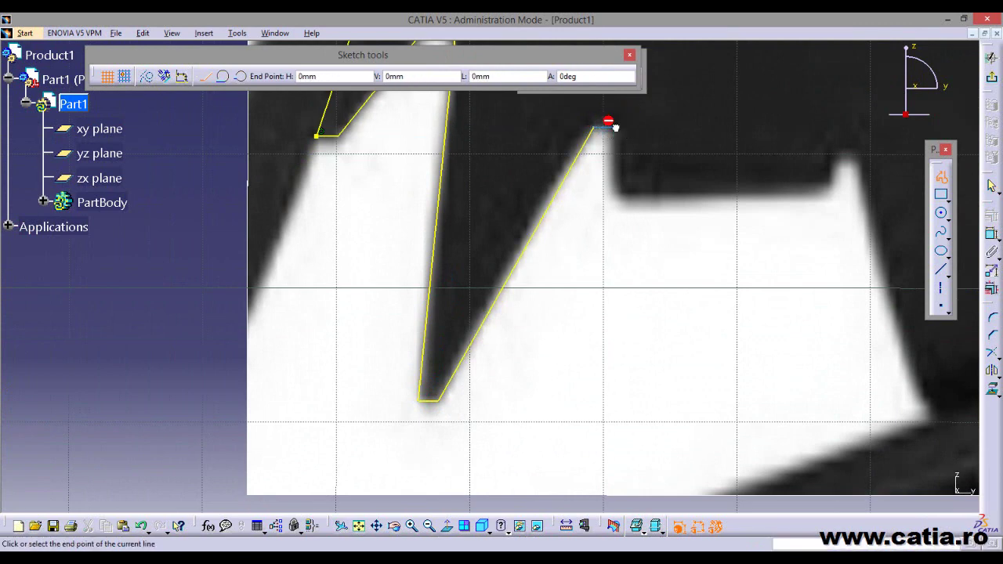
left_click(612, 127)
left_click(612, 193)
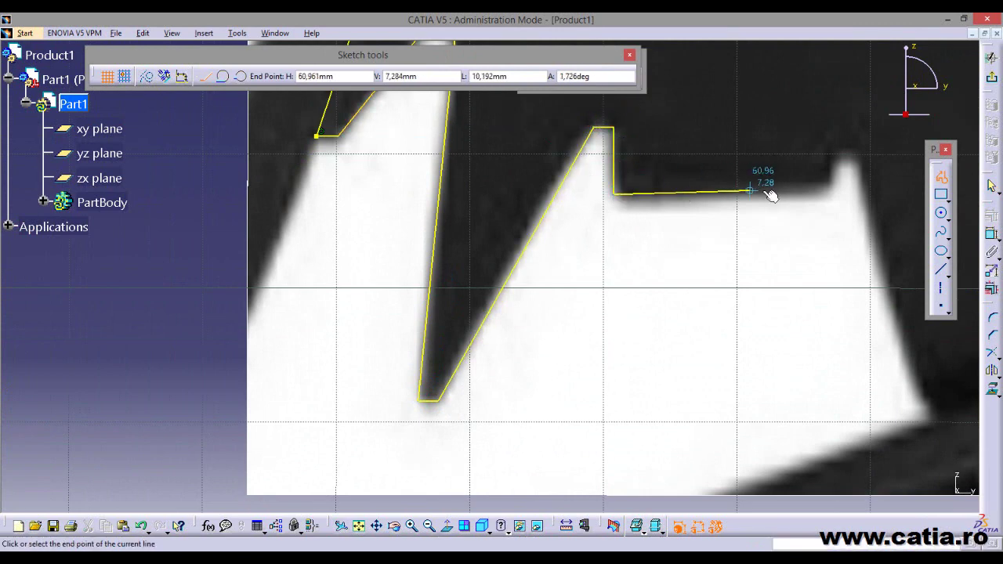
left_click(832, 195)
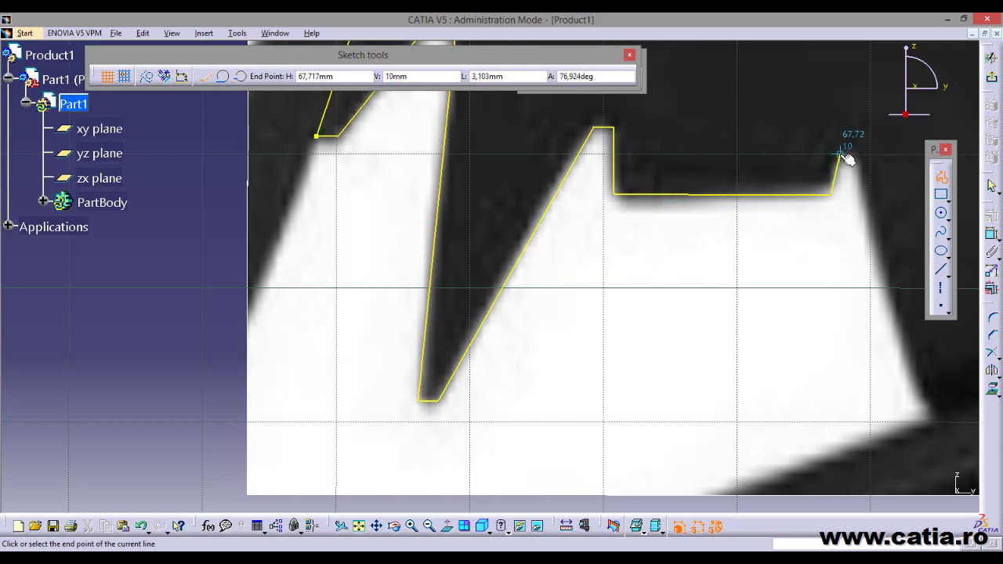
left_click(837, 157)
left_click(854, 158)
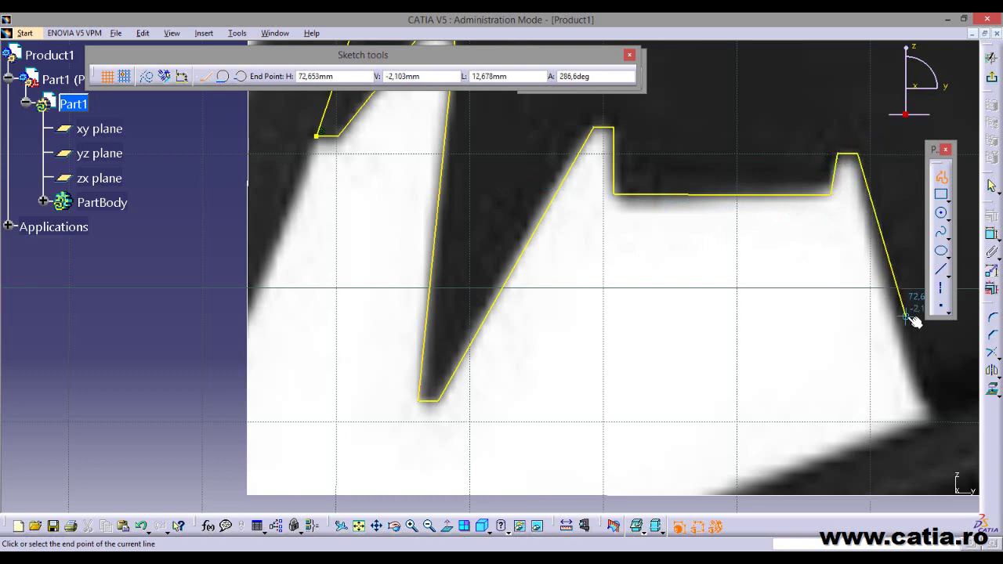
middle_click_drag(918, 313, 542, 296)
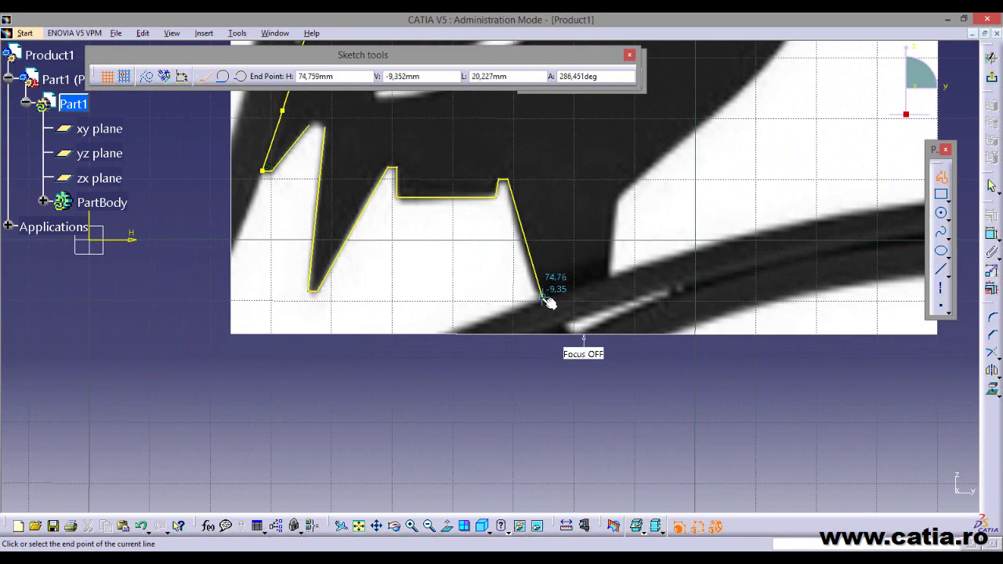
left_click(543, 297)
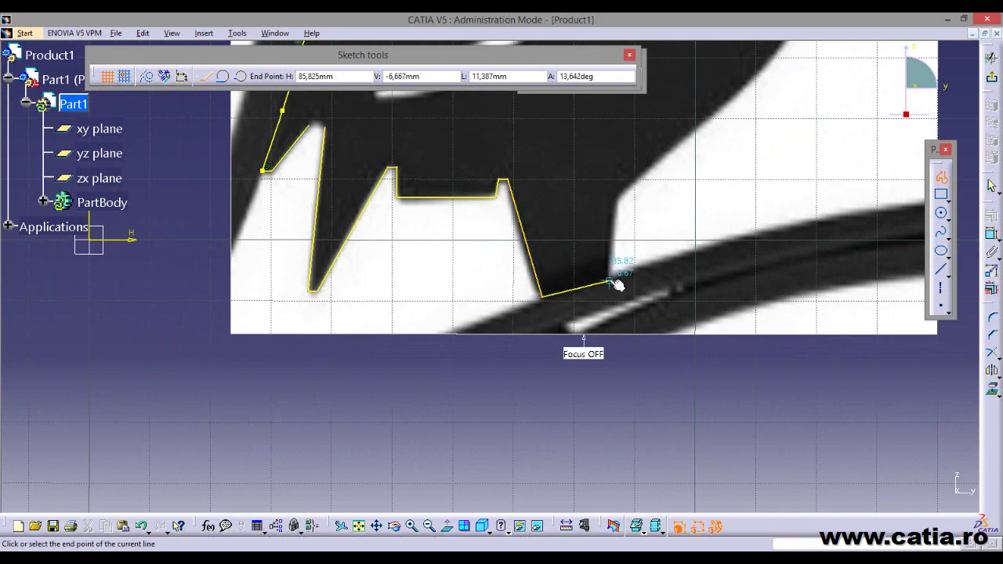
left_click(609, 279)
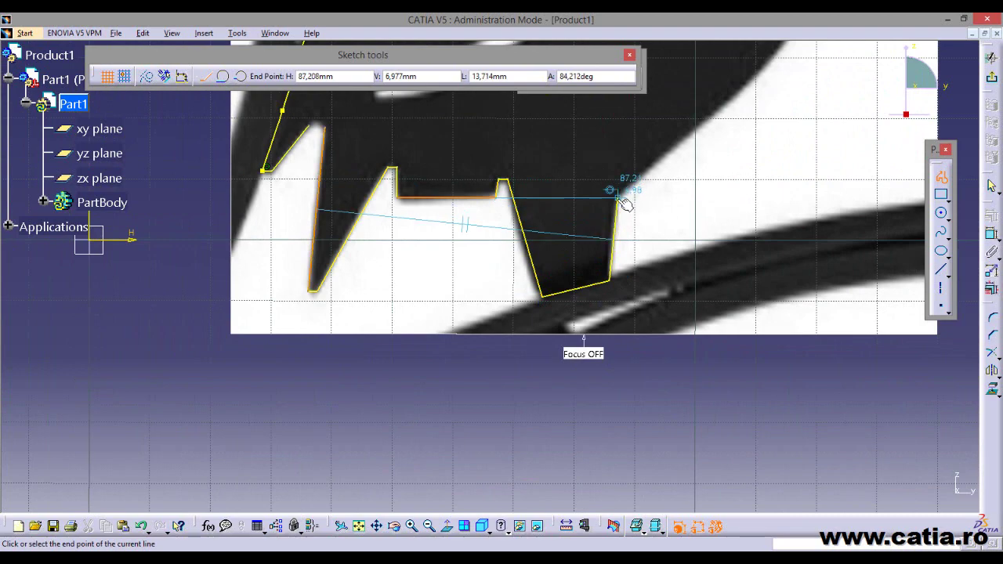
double_click(624, 204)
mouse_move(568, 134)
middle_mouse_down("ctrl")
mouse_move(467, 280)
mouse_move(619, 123)
mouse_move(436, 416)
middle_mouse_up("ctrl")
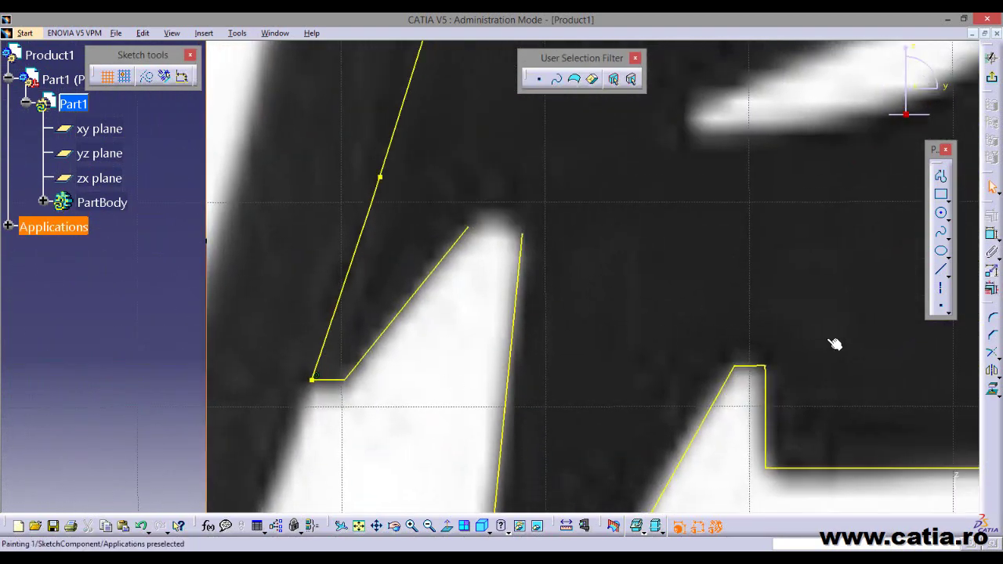
Round the peak between the diagonal and near-vertical lines with a 1.33 mm corner
left_click(992, 320)
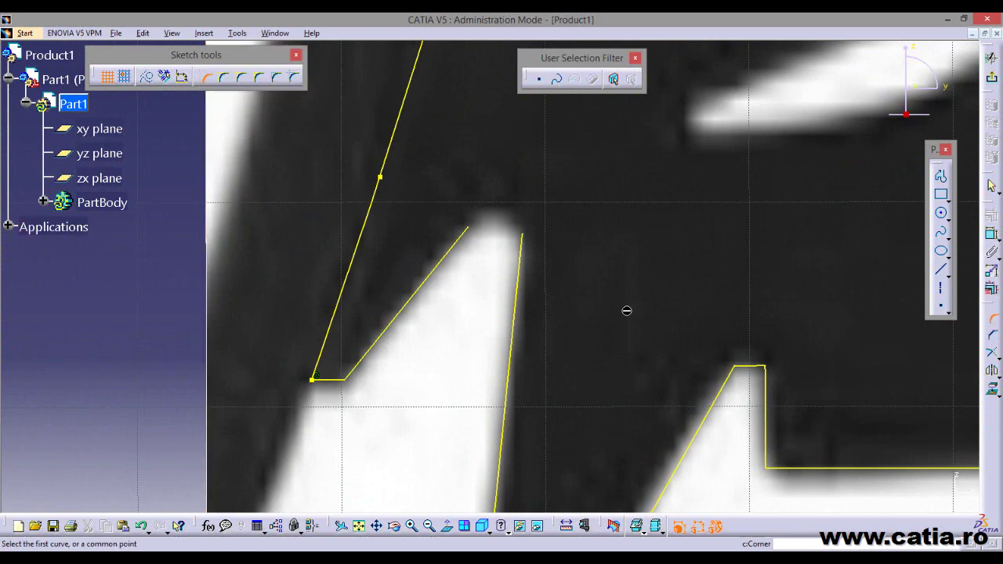
left_click(470, 231)
left_click(525, 239)
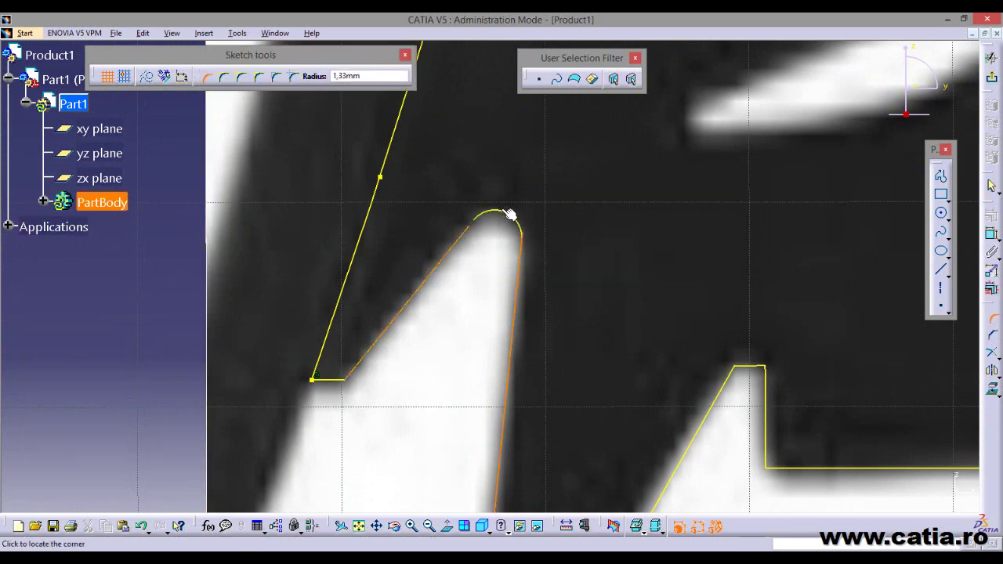
left_click(510, 214)
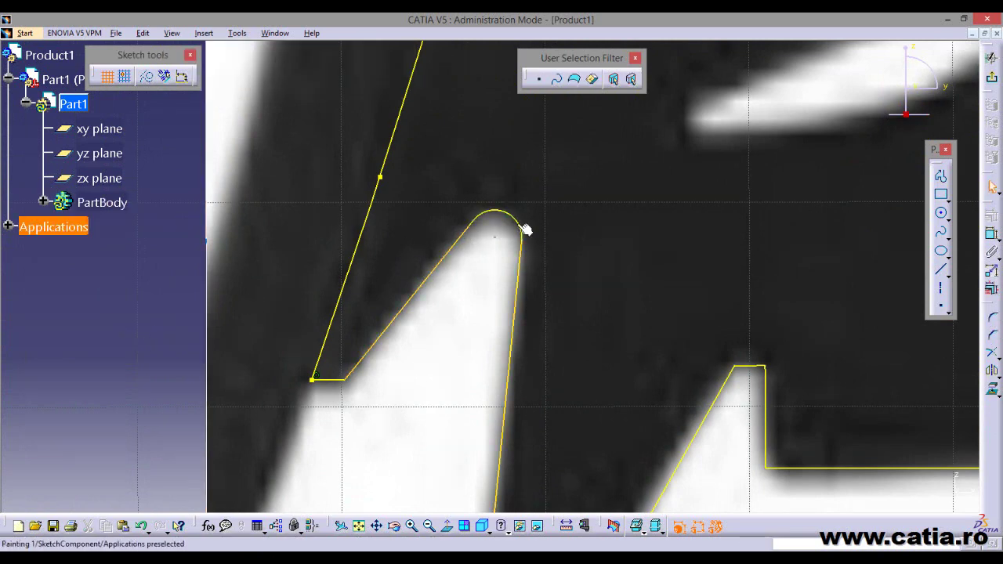
mouse_move(601, 171)
middle_mouse_down()
mouse_move(467, 226)
mouse_move(462, 385)
mouse_move(564, 188)
middle_mouse_up()
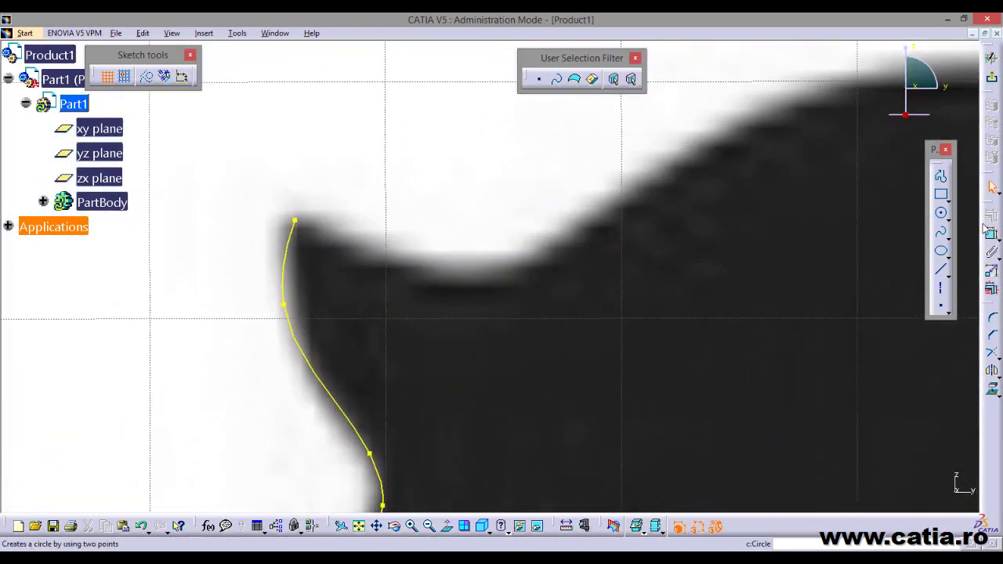
Start a spline at the existing curve's endpoint and trace it over the left ear along the head edge
left_click(941, 234)
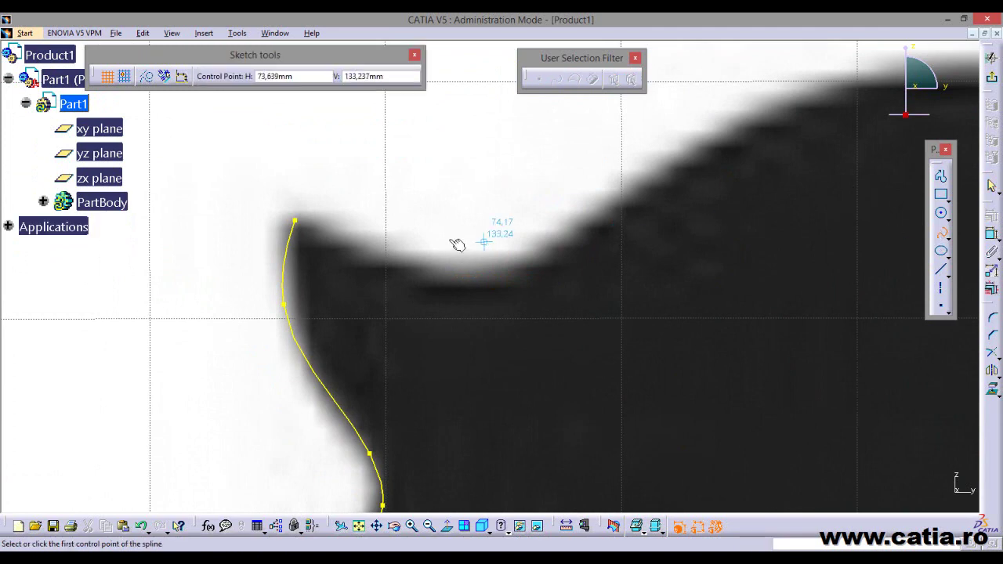
left_click(295, 222)
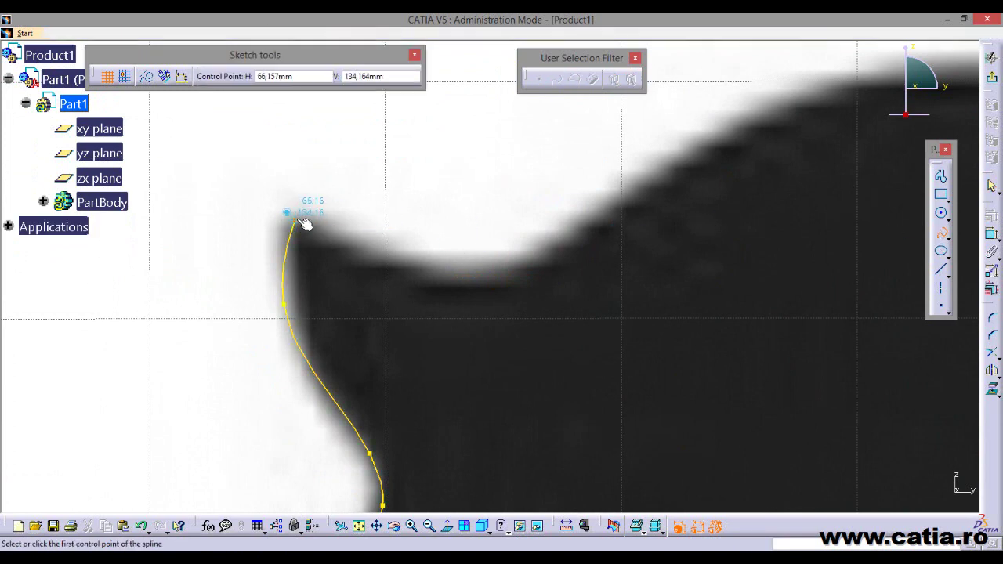
left_click(339, 235)
left_click(403, 261)
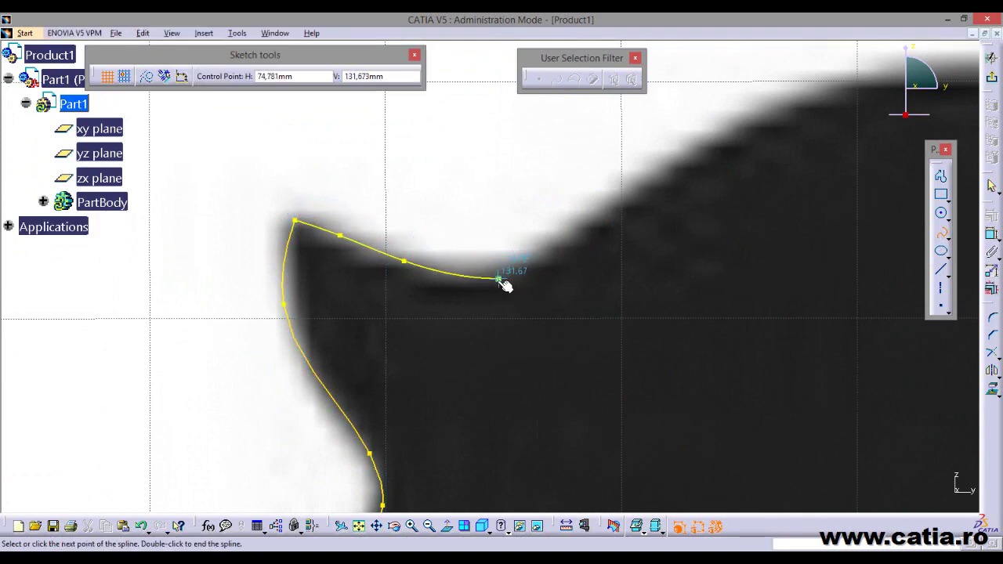
left_click(516, 277)
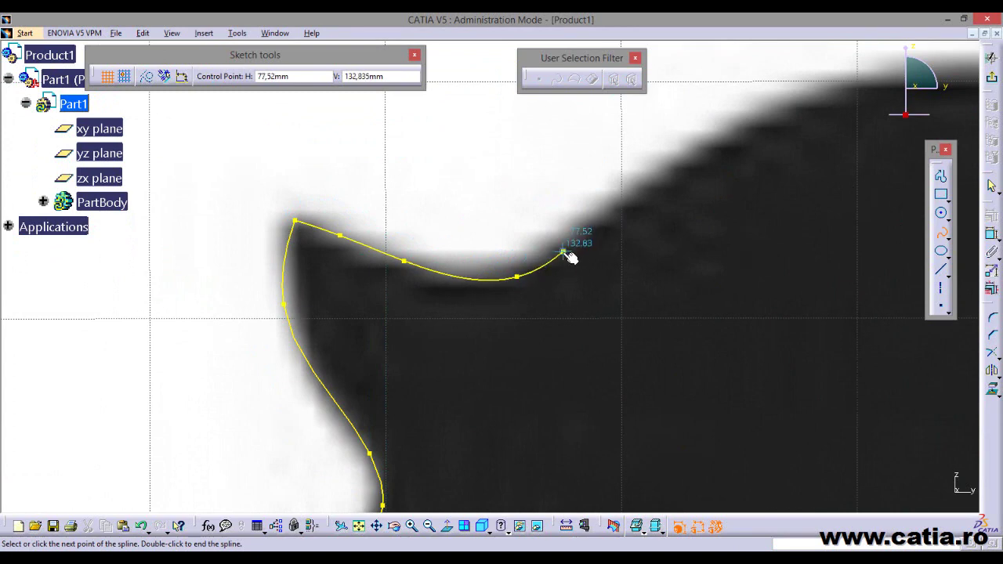
left_click(563, 252)
middle_click_drag(751, 142, 417, 314)
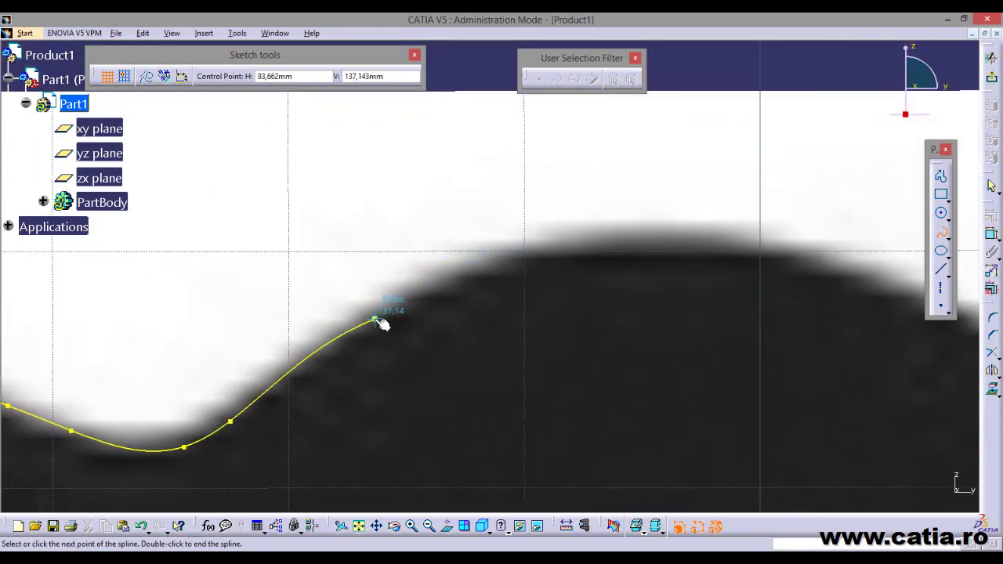
Continue the head spline over the crown and through the dip, ending at the right ear tip
left_click(367, 319)
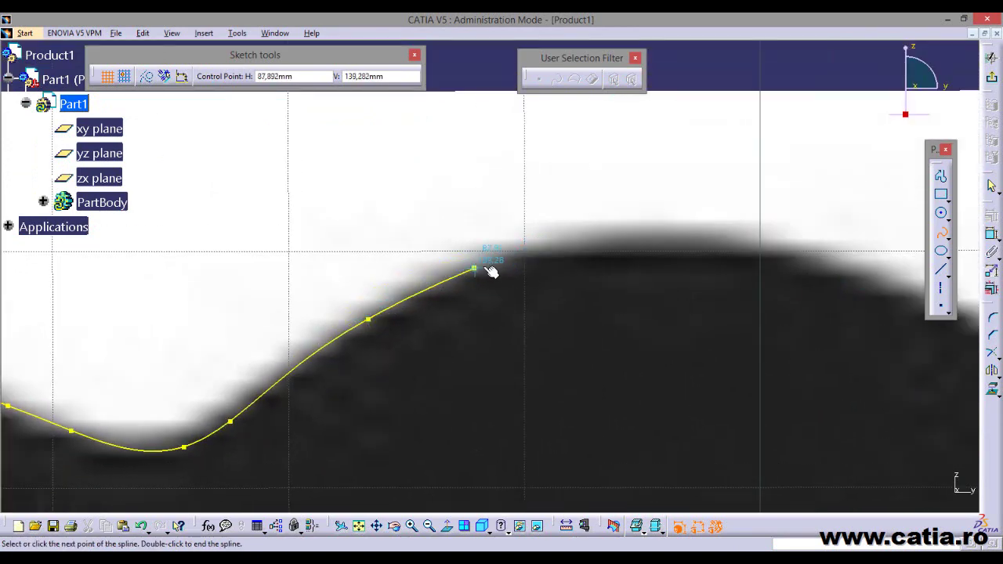
left_click(548, 249)
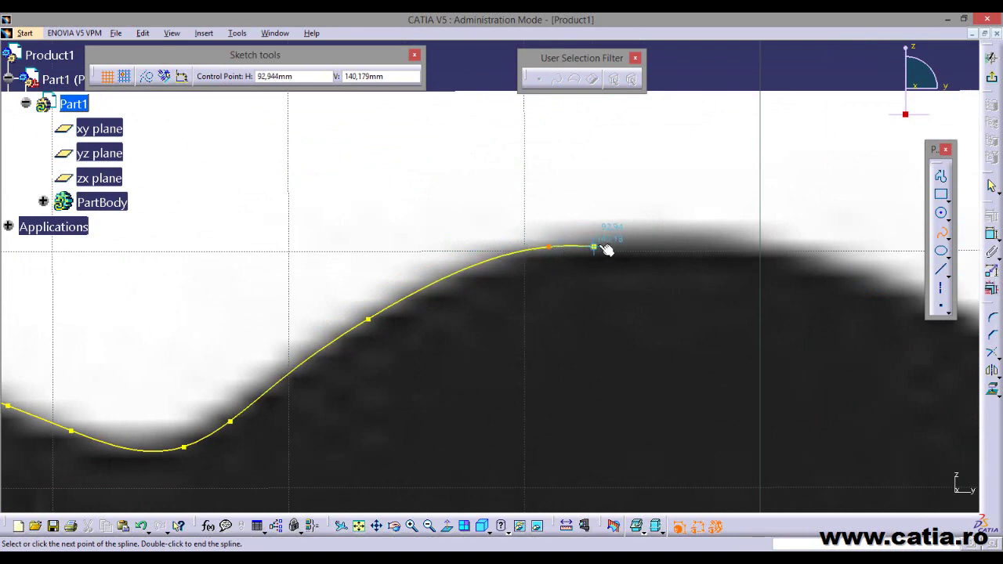
left_click(788, 248)
middle_click_drag(788, 247, 463, 203)
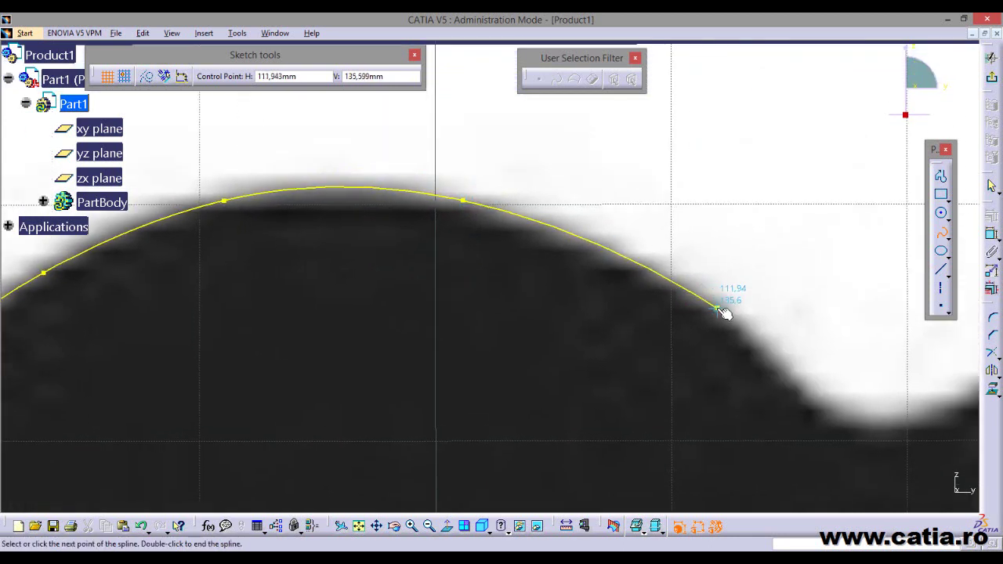
left_click(659, 273)
middle_click_drag(750, 342, 701, 313)
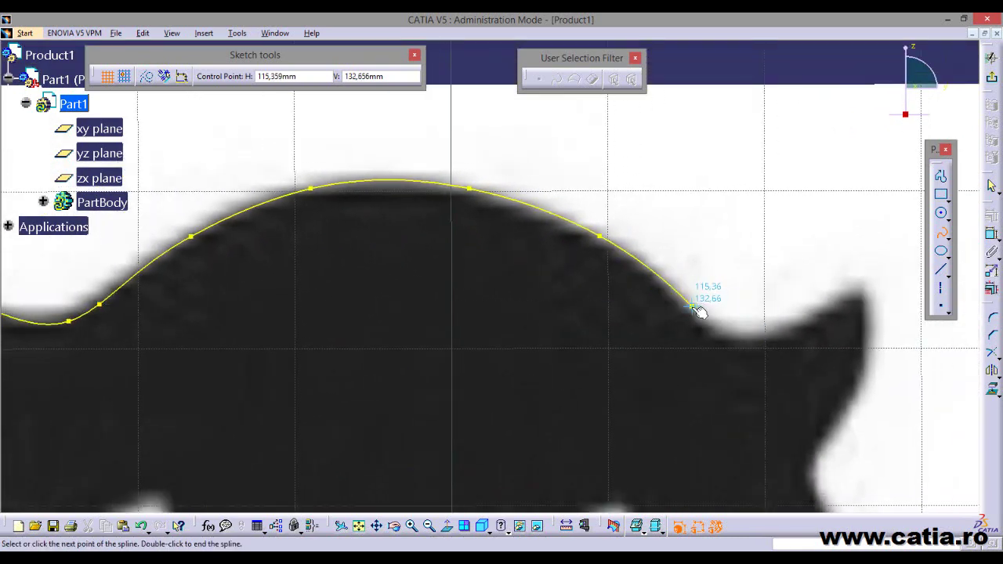
left_click(687, 304)
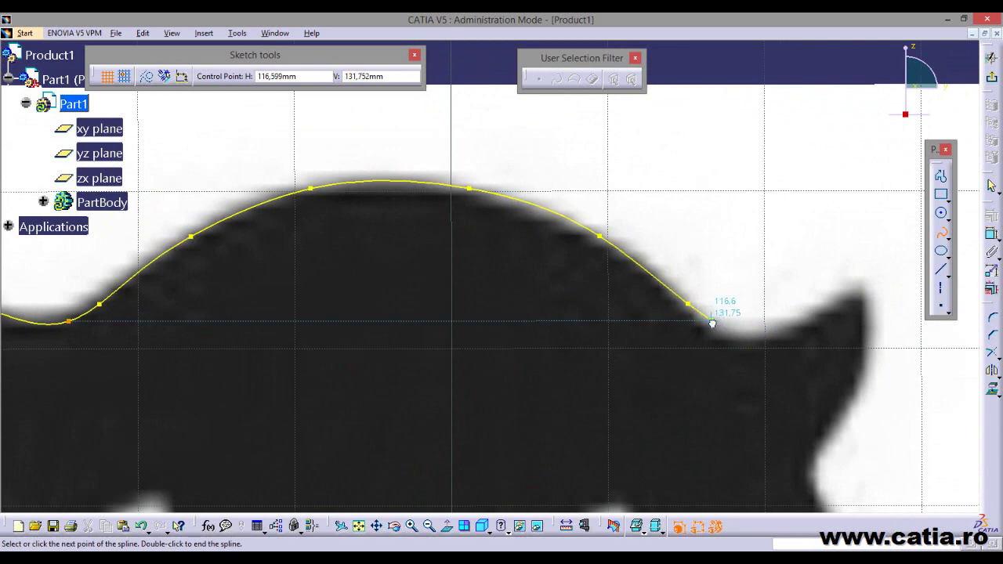
left_click(711, 322)
left_click(758, 336)
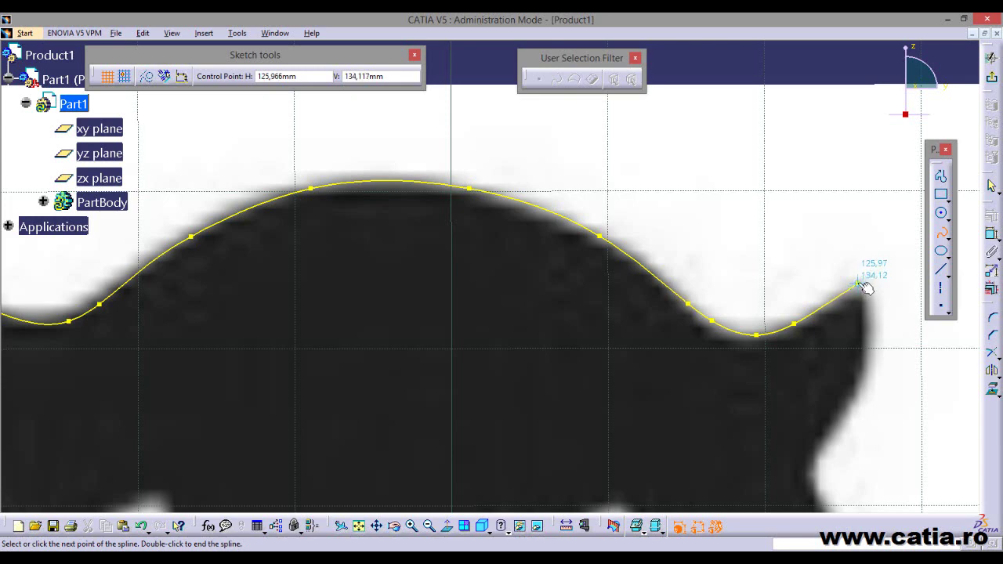
double_click(858, 285)
mouse_move(882, 293)
middle_mouse_down()
mouse_move(701, 195)
mouse_move(656, 221)
middle_mouse_up()
Start a new spline at the right ear tip and trace it down the owl's right side into the side notch
left_click(940, 231)
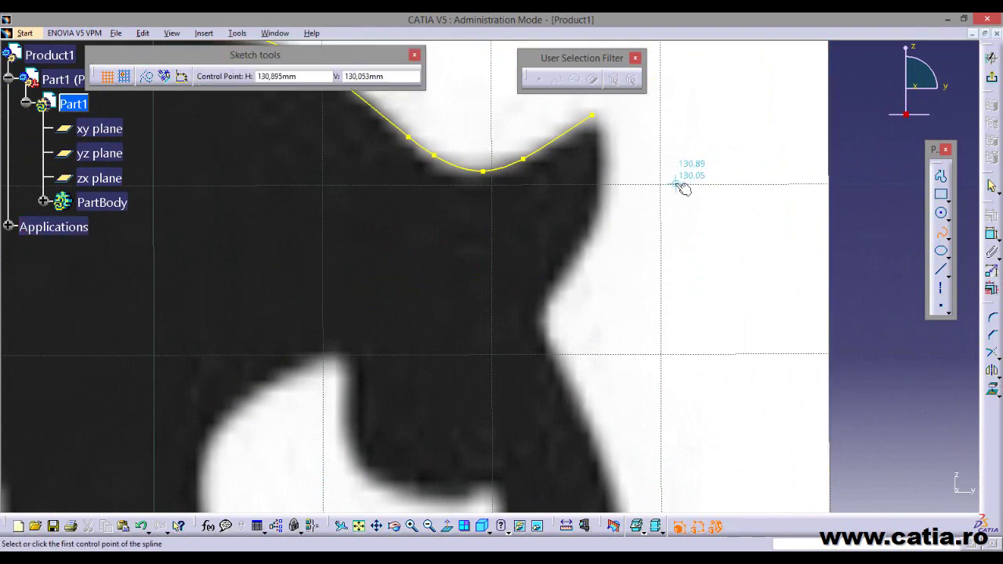
mouse_move(682, 185)
middle_mouse_down()
mouse_move(593, 264)
mouse_move(543, 169)
middle_mouse_up()
left_click(513, 163)
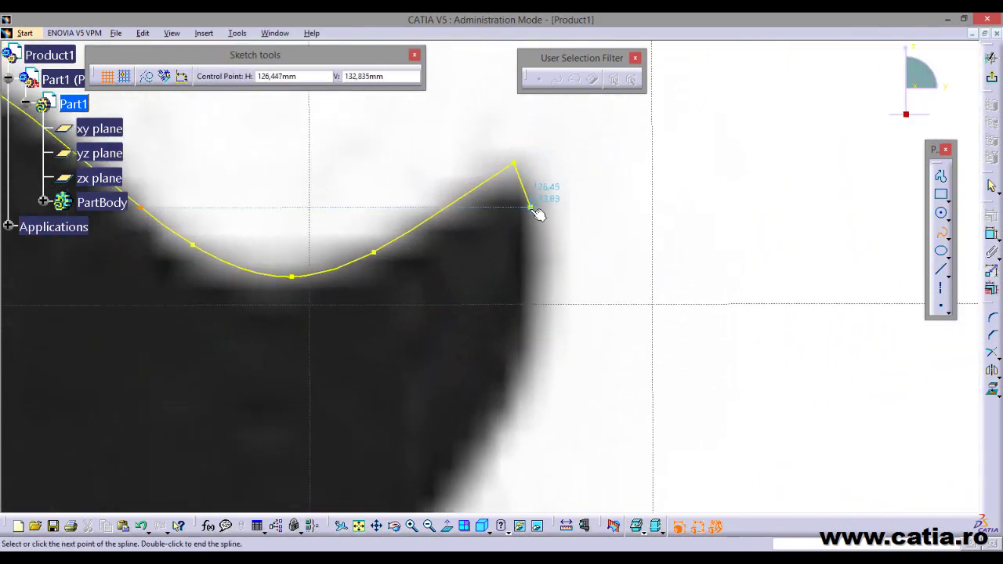
left_click(526, 219)
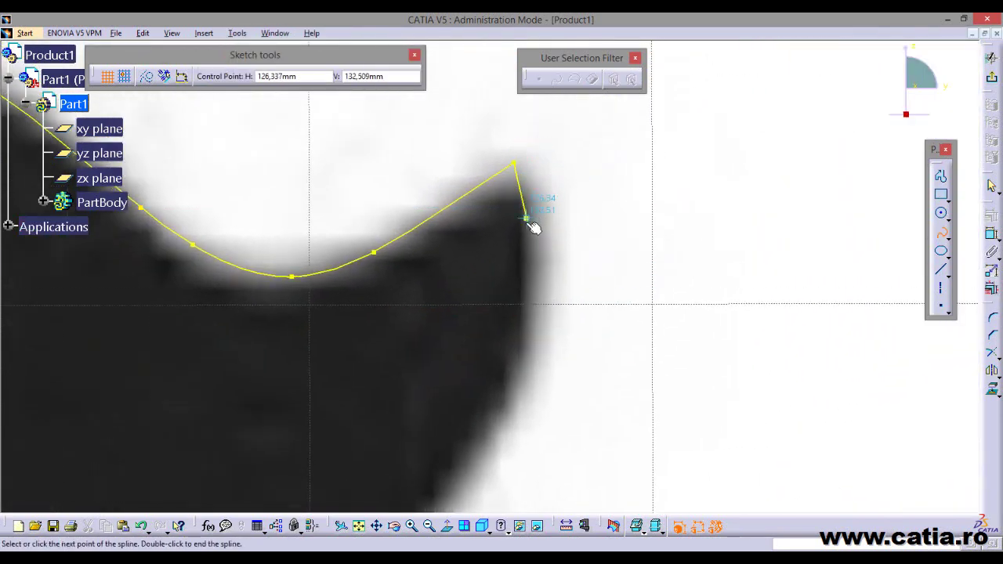
left_click(529, 347)
mouse_move(502, 391)
middle_mouse_down()
mouse_move(488, 273)
mouse_move(531, 323)
middle_mouse_up()
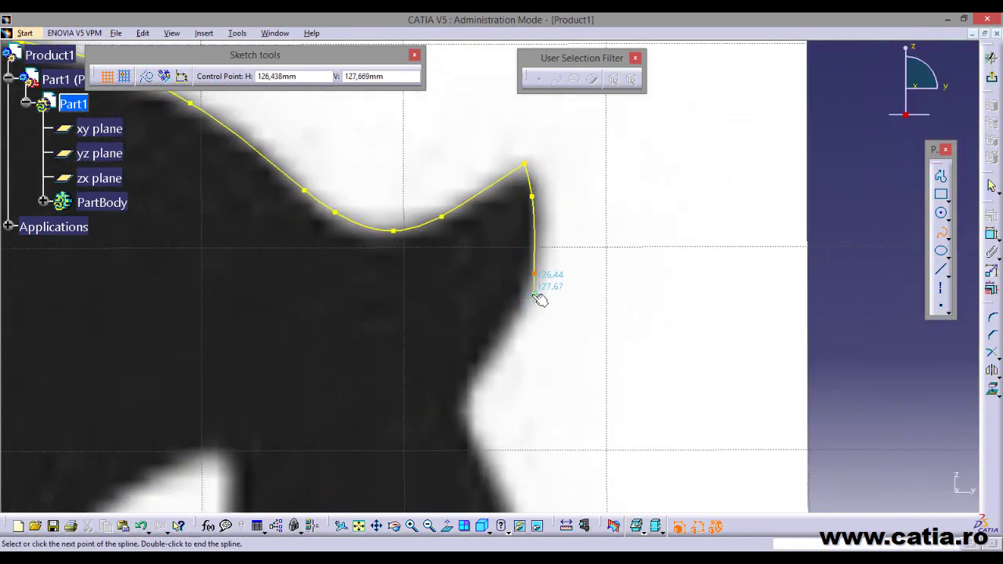
left_click(533, 292)
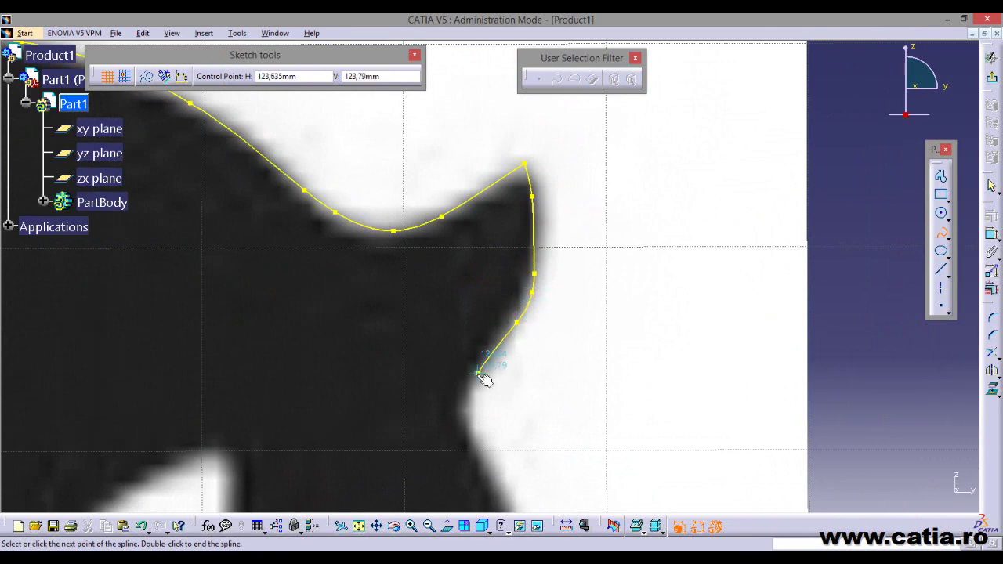
left_click(463, 413)
Continue the side spline down the body edge, finishing at the wing notch
middle_click_drag(468, 421, 353, 232)
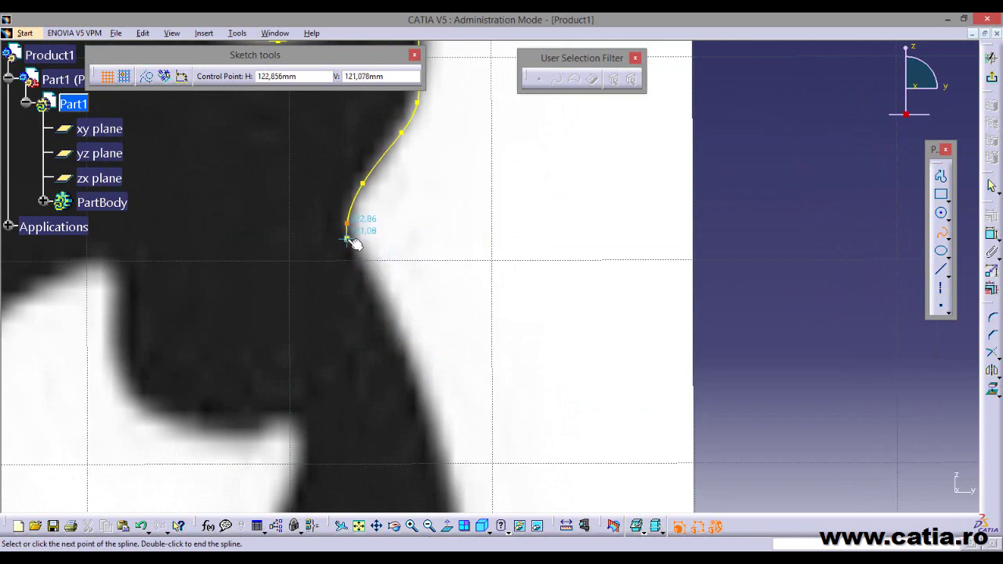
left_click(379, 309)
scroll(410, 358, "down", 2)
middle_click_drag(331, 217, 447, 287)
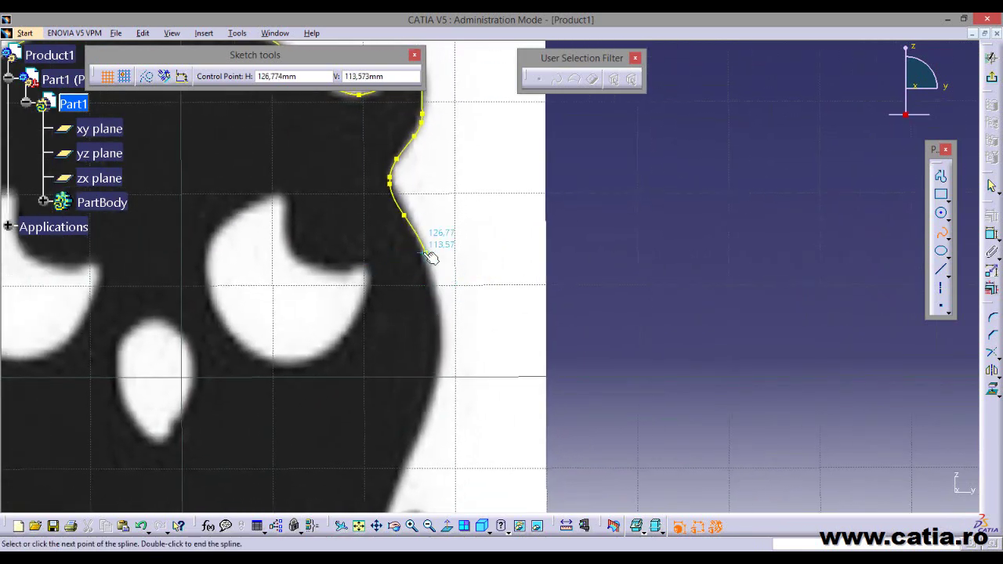
left_click(421, 255)
left_click(437, 314)
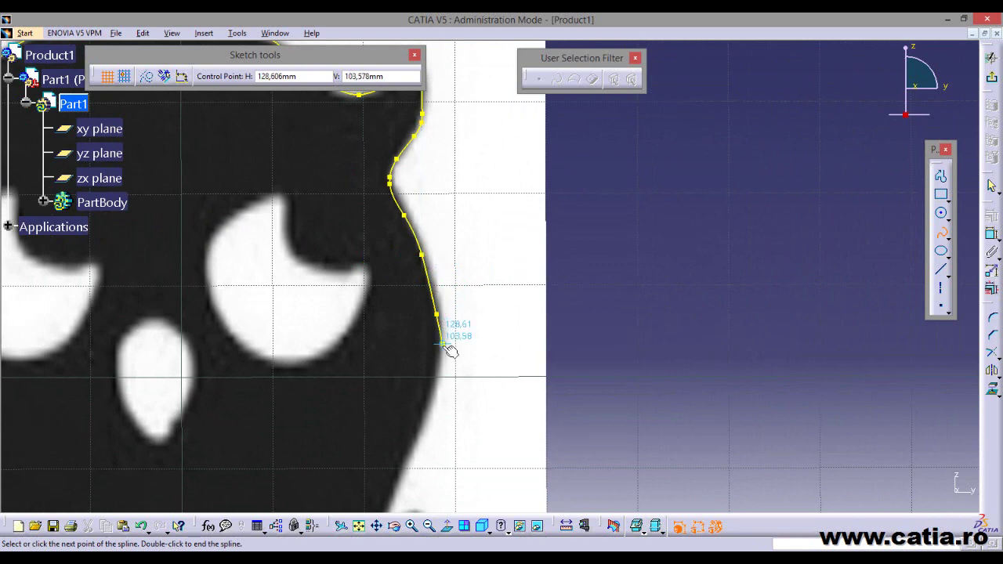
left_click(431, 400)
middle_click_drag(434, 402, 439, 219)
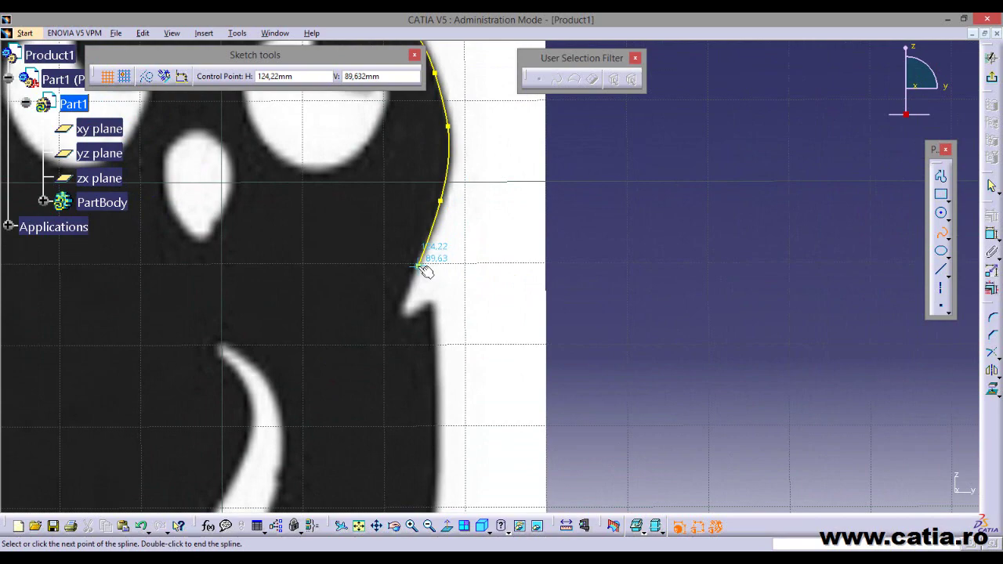
left_click(419, 266)
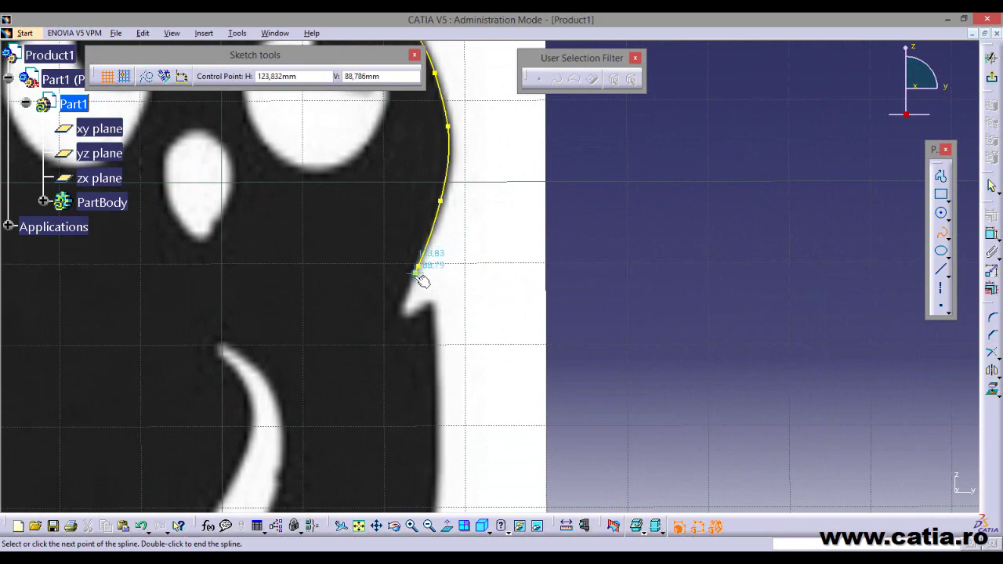
double_click(400, 308)
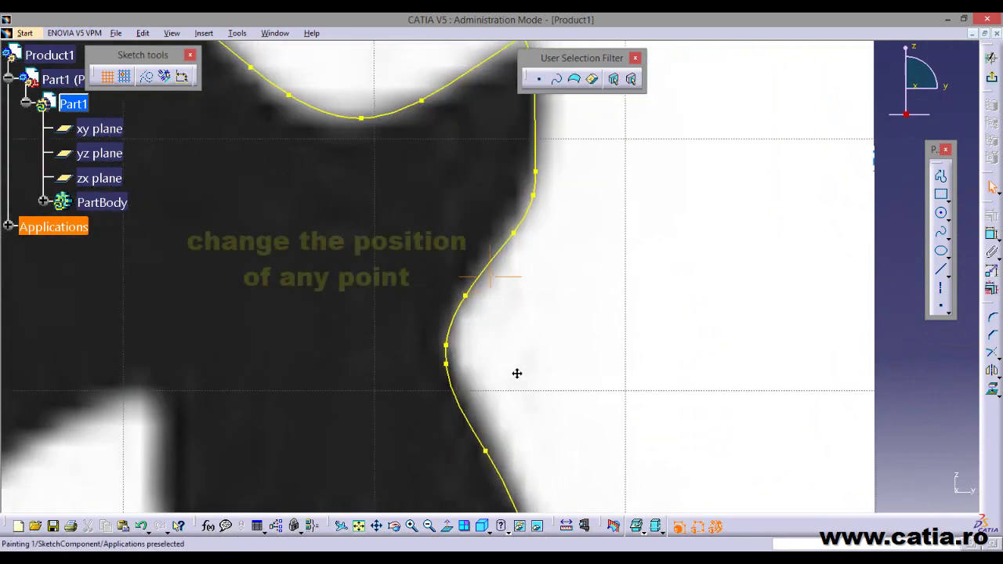
Drag side-spline control points onto the owl's edge so the curve follows it closely
middle_click_drag(517, 373, 517, 409)
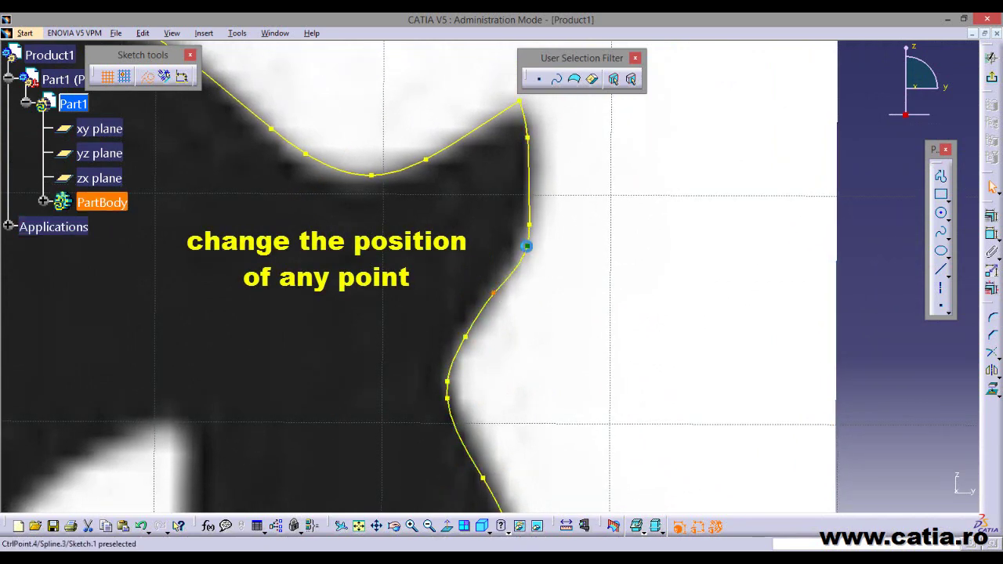
left_click_drag(528, 243, 517, 261)
left_click_drag(447, 382, 452, 368)
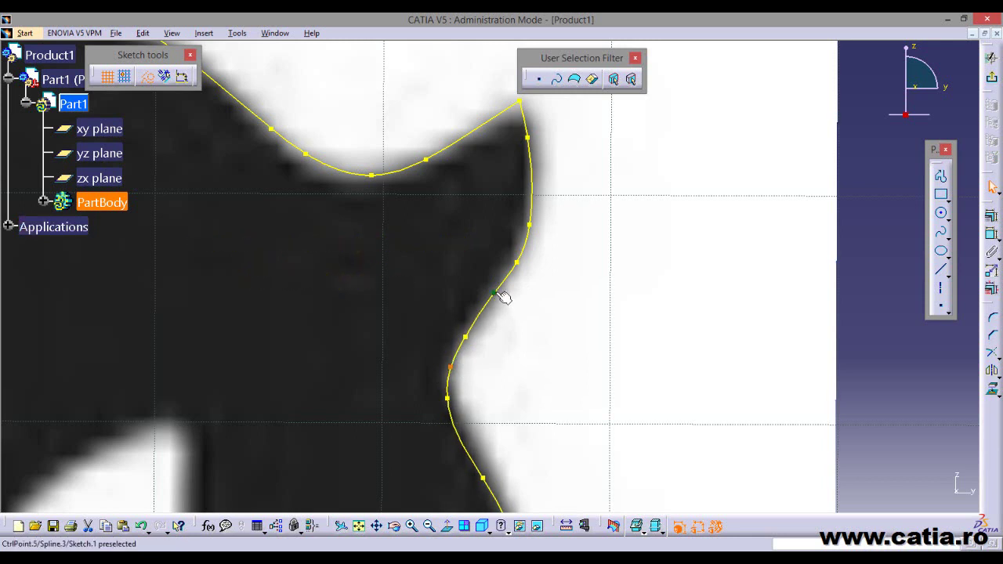
middle_click_drag(613, 311, 536, 149)
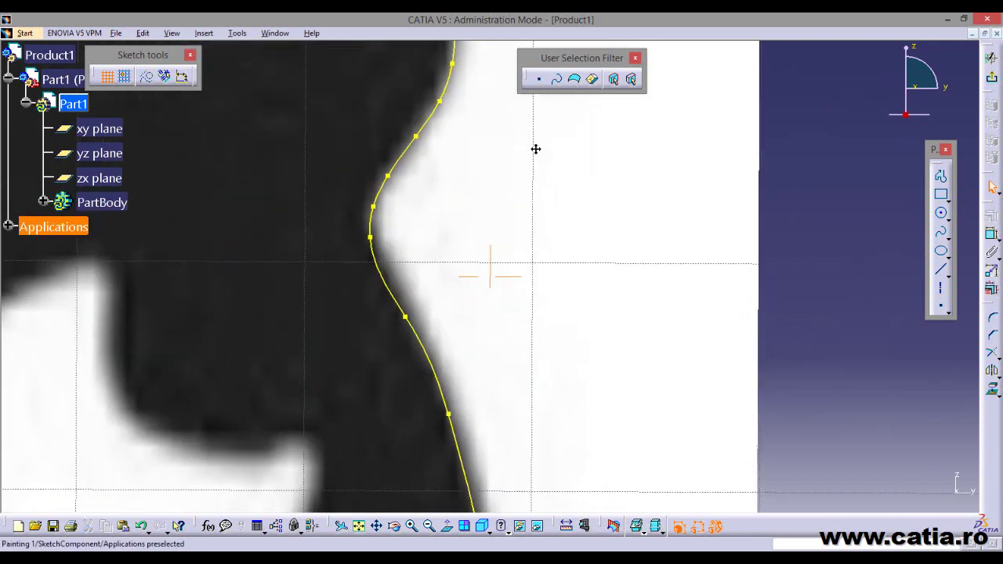
middle_click_drag(407, 317, 382, 232)
Impose tangency and a curvature radius at a side-spline control point
double_click(422, 328)
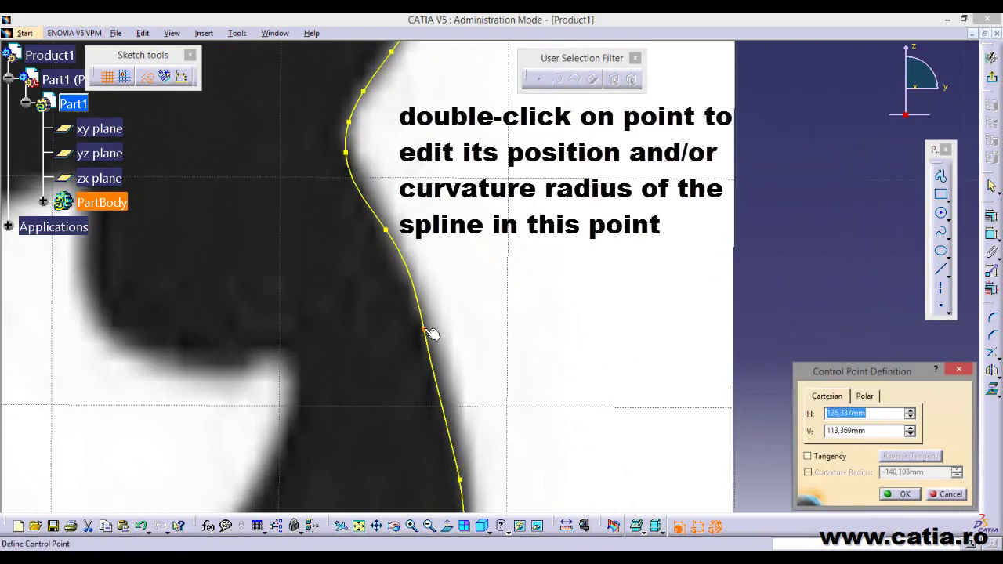
left_click(823, 459)
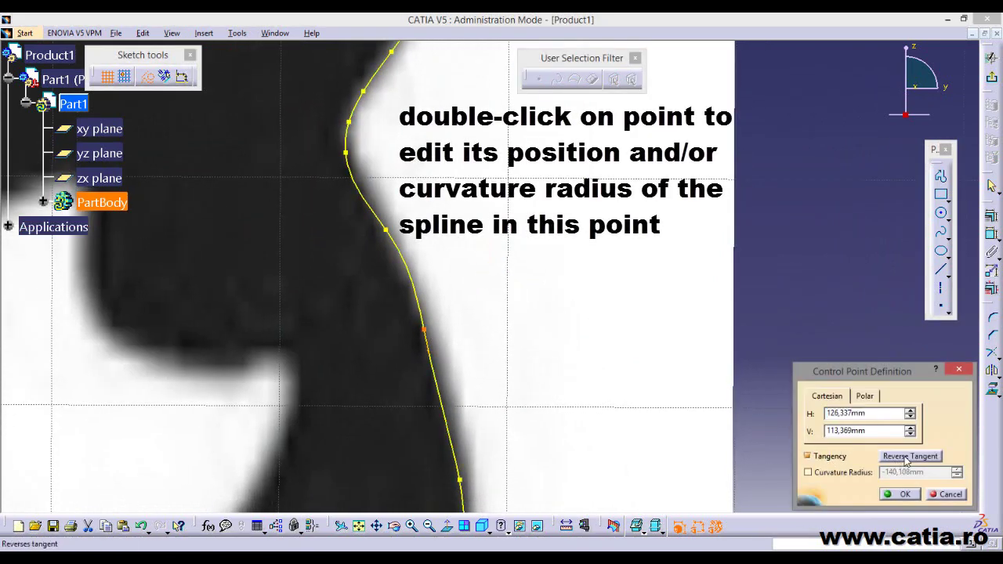
left_click(907, 460)
left_click(907, 460)
left_click(850, 473)
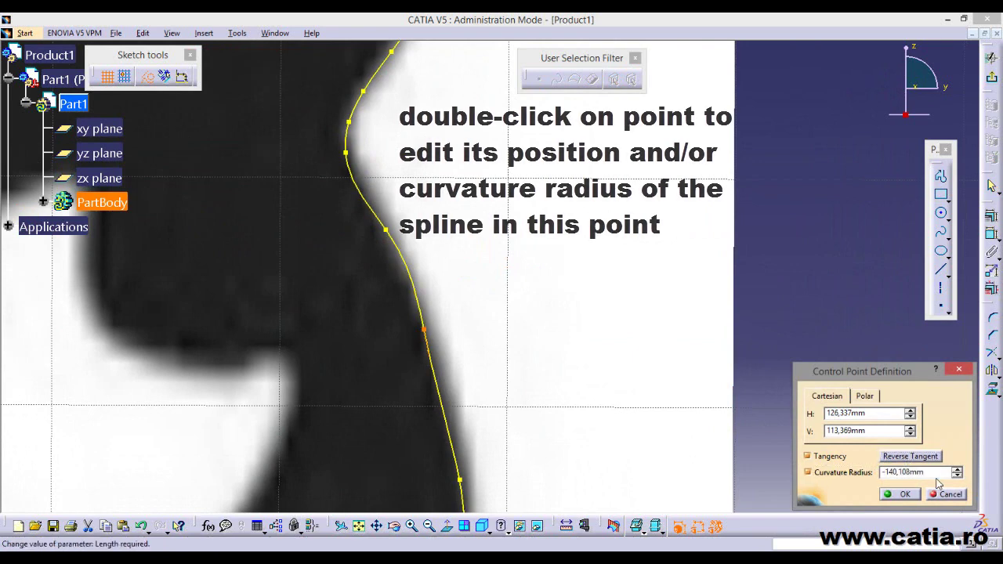
left_click(956, 469)
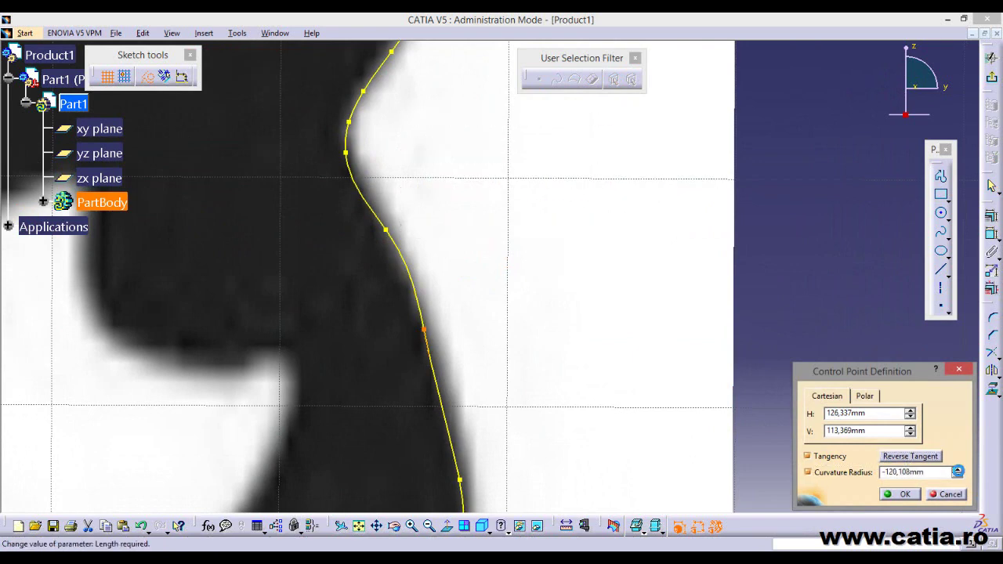
left_click(902, 494)
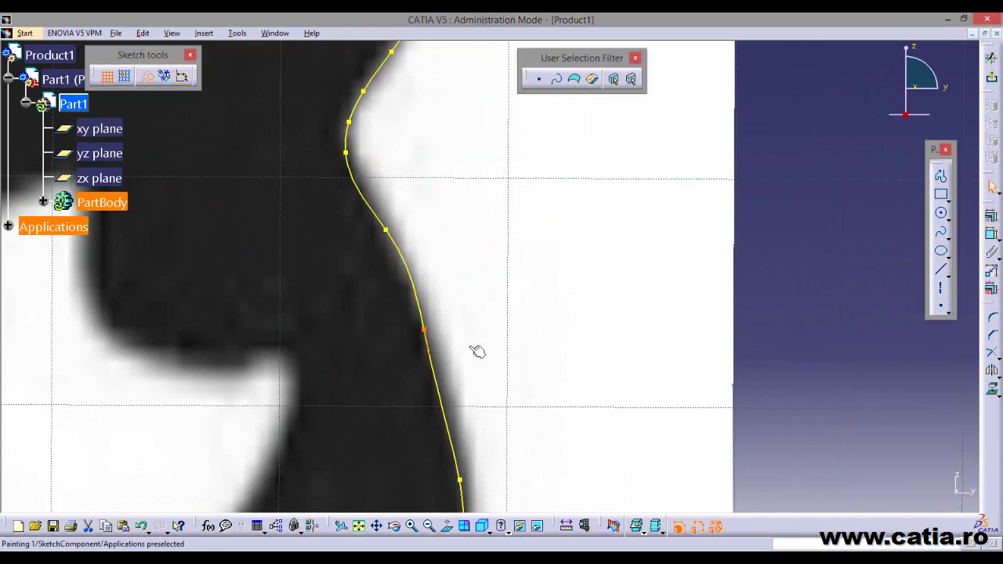
Drag two control points onto the owl's edge and set control point 10's curvature to -45,108mm
left_click_drag(423, 323, 431, 336)
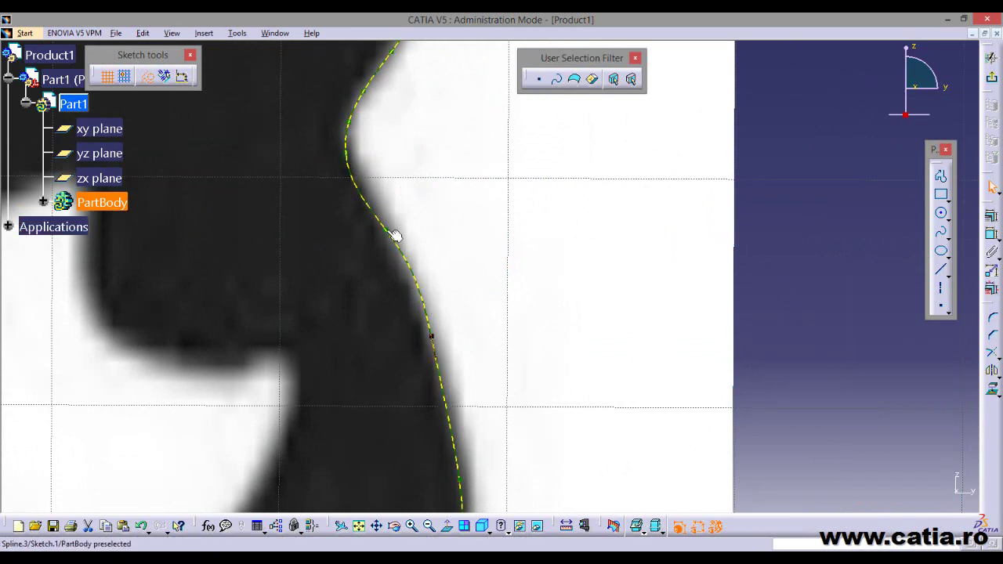
left_click_drag(387, 230, 380, 235)
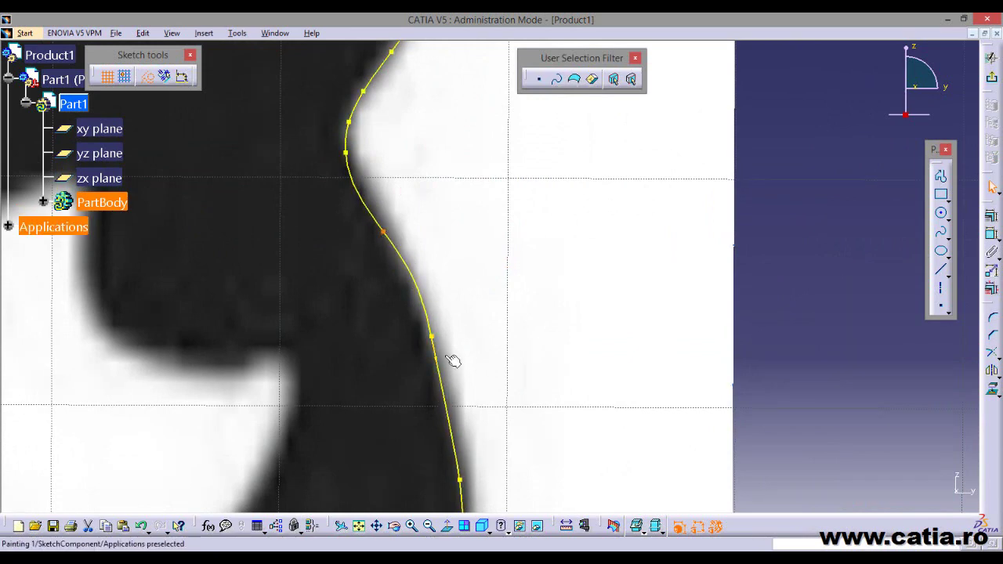
double_click(431, 337)
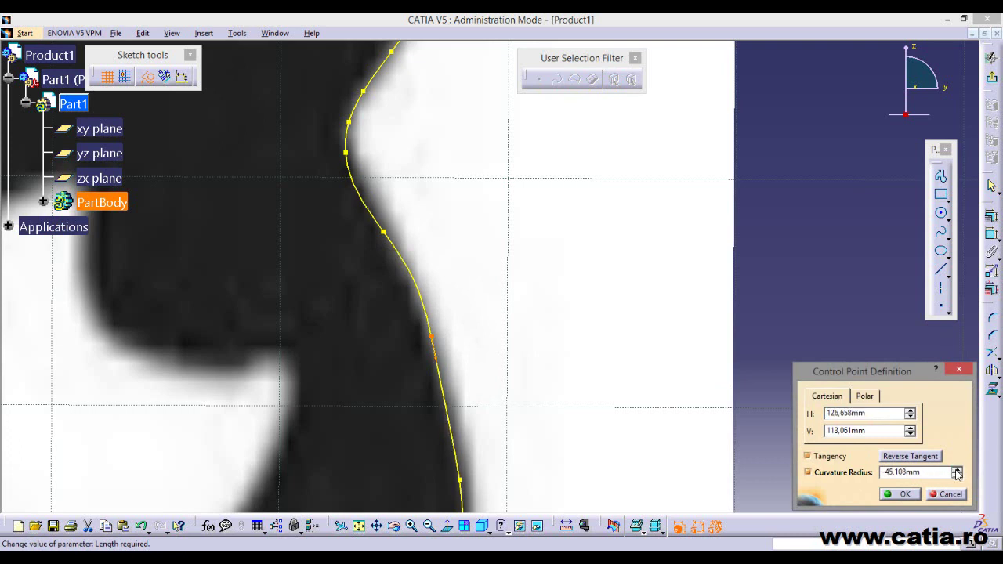
left_click(905, 494)
mouse_move(817, 470)
middle_mouse_down()
mouse_move(459, 335)
mouse_move(504, 374)
middle_mouse_up()
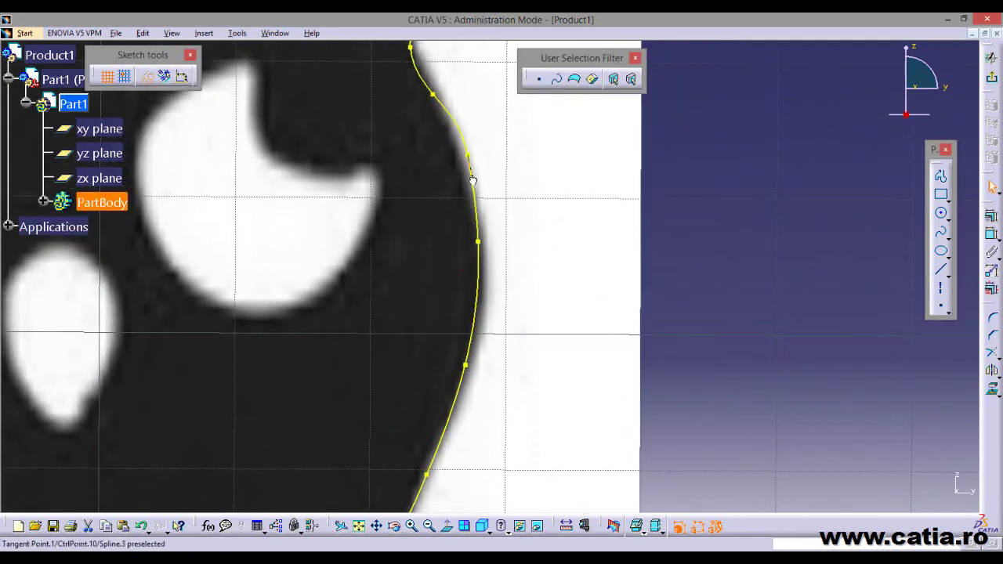
Add CtrlPoint.15 before CtrlPoint.11 on the side spline
double_click(479, 222)
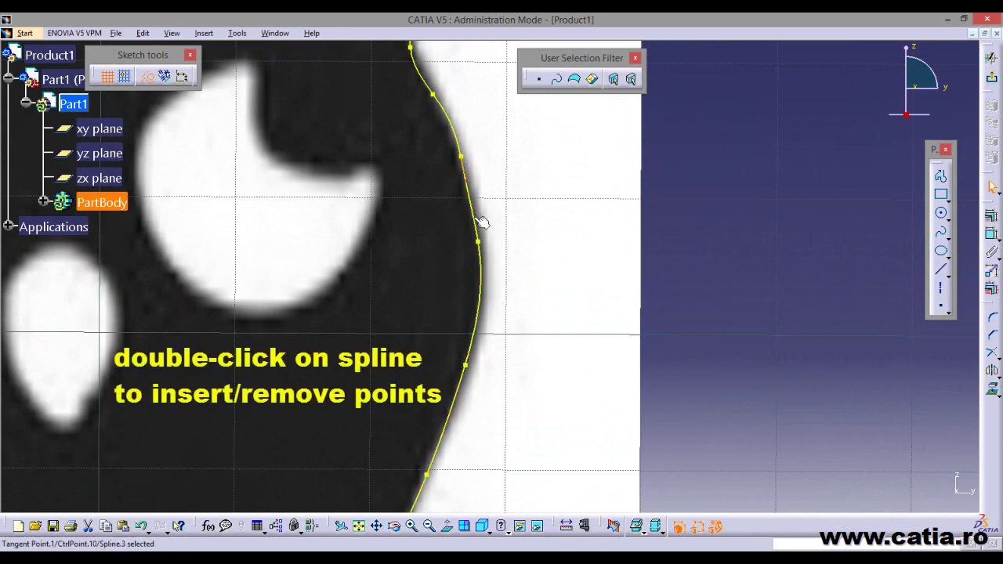
left_click_drag(960, 322, 960, 361)
left_click(817, 362)
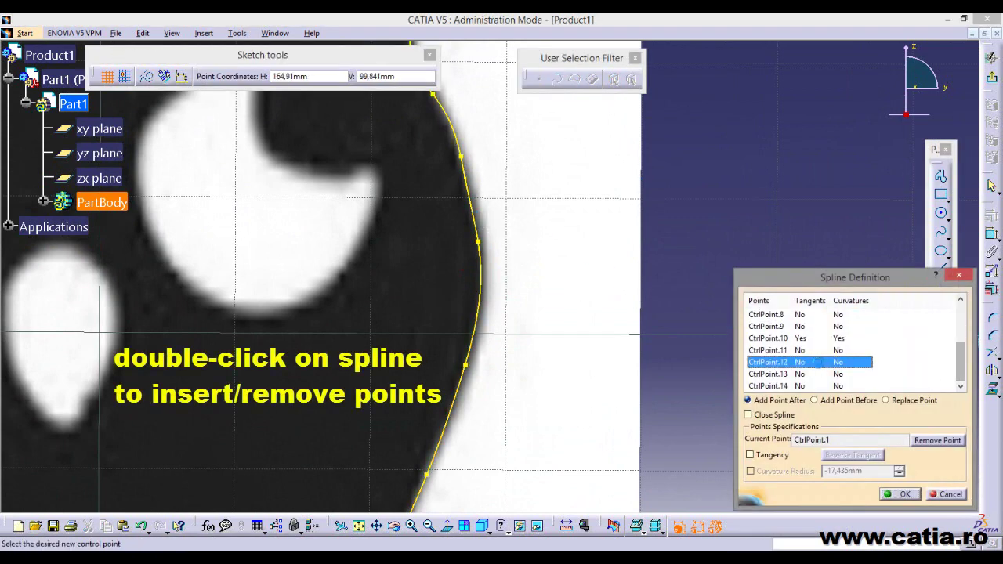
left_click(816, 350)
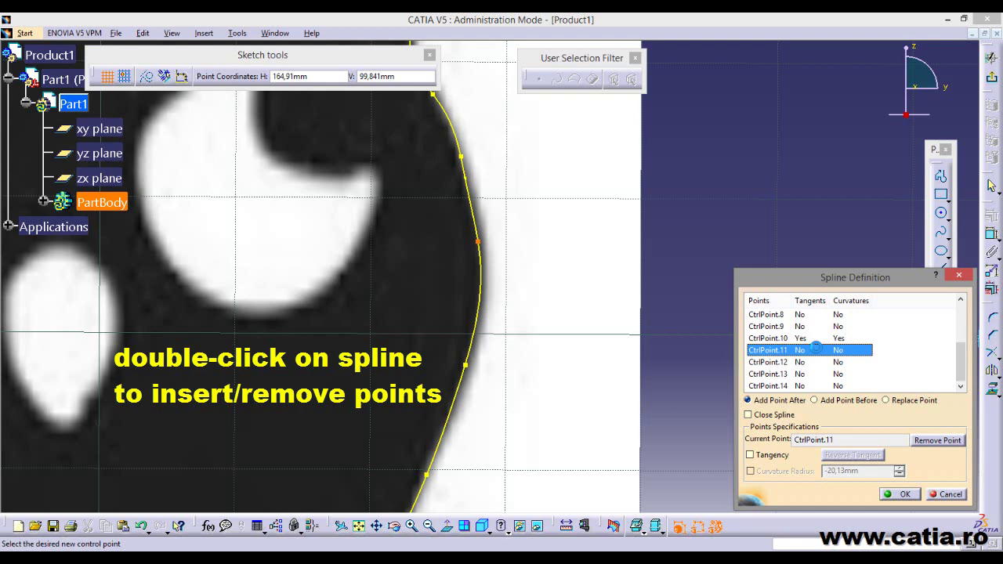
left_click(473, 212)
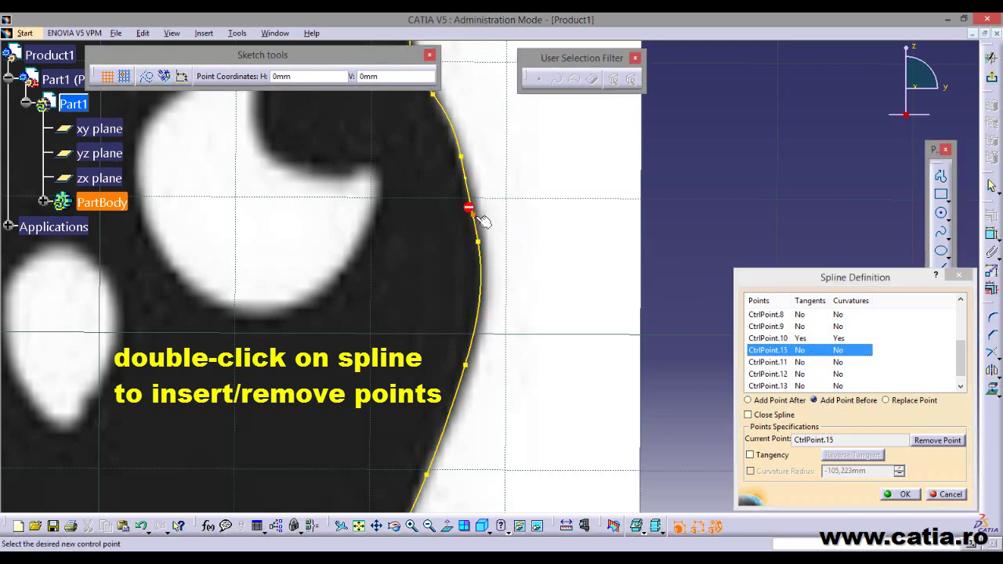
left_click(900, 494)
mouse_move(645, 420)
middle_mouse_down()
mouse_move(604, 283)
mouse_move(581, 256)
middle_mouse_up()
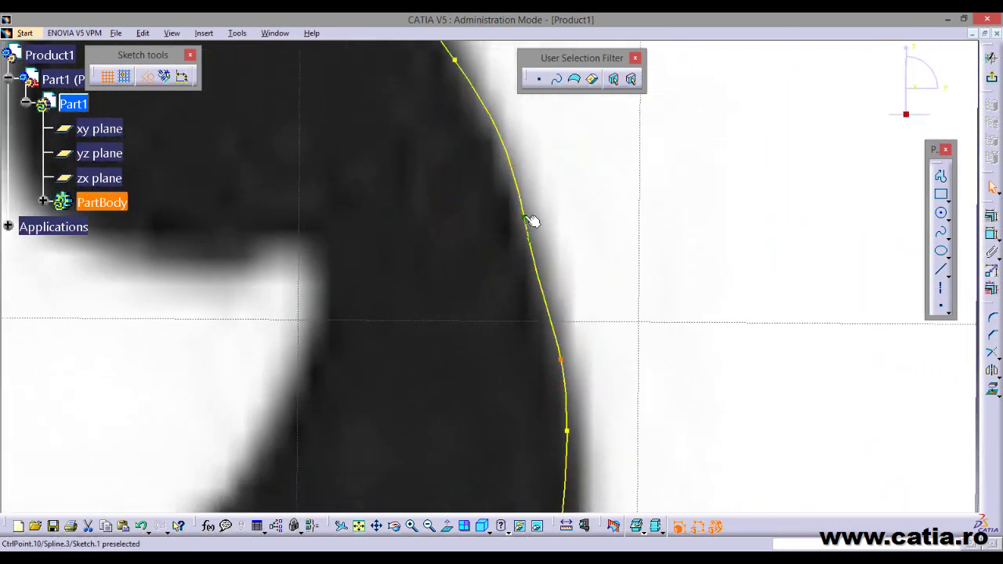
Move control point 10 and two neighbouring points so the spline lies on the owl's right edge
left_click_drag(525, 218, 528, 231)
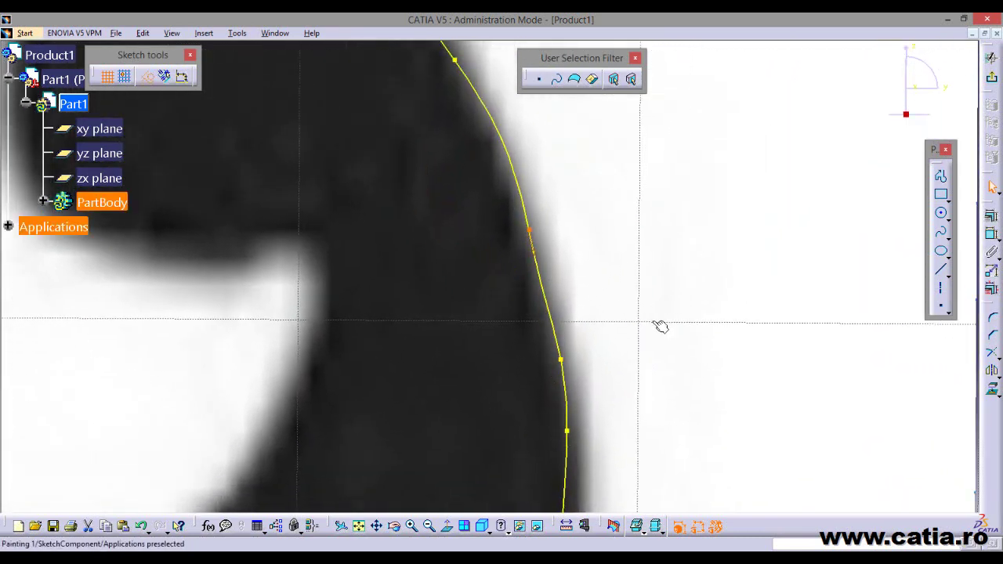
mouse_move(661, 327)
middle_mouse_down()
mouse_move(567, 251)
mouse_move(589, 155)
mouse_move(604, 267)
middle_mouse_up()
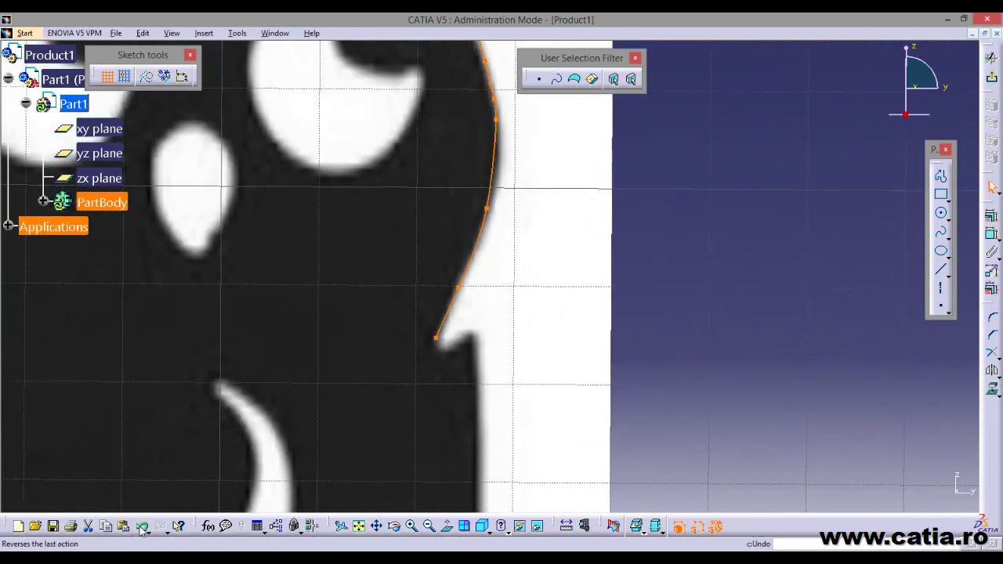
left_click_drag(486, 207, 489, 201)
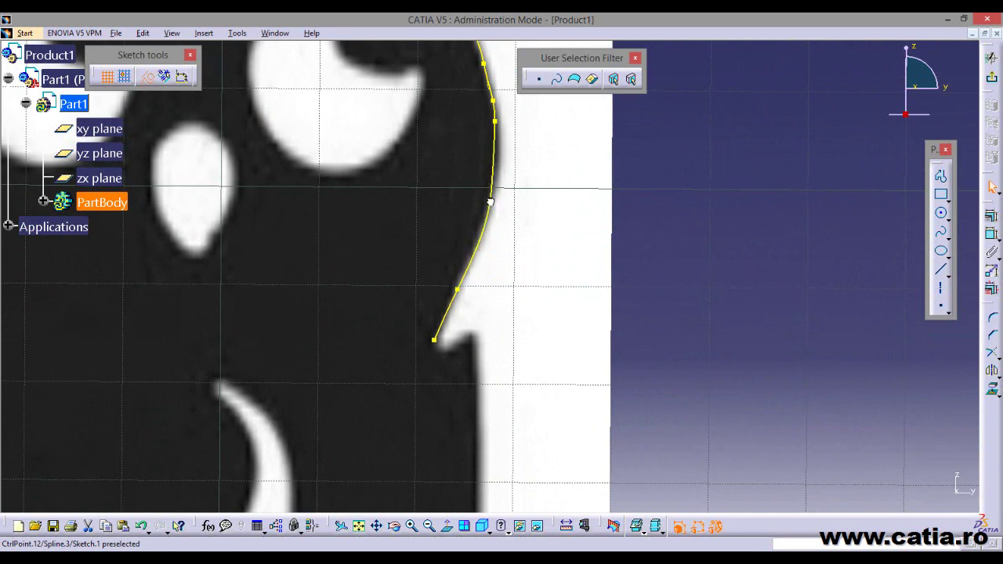
left_click_drag(500, 123, 497, 145)
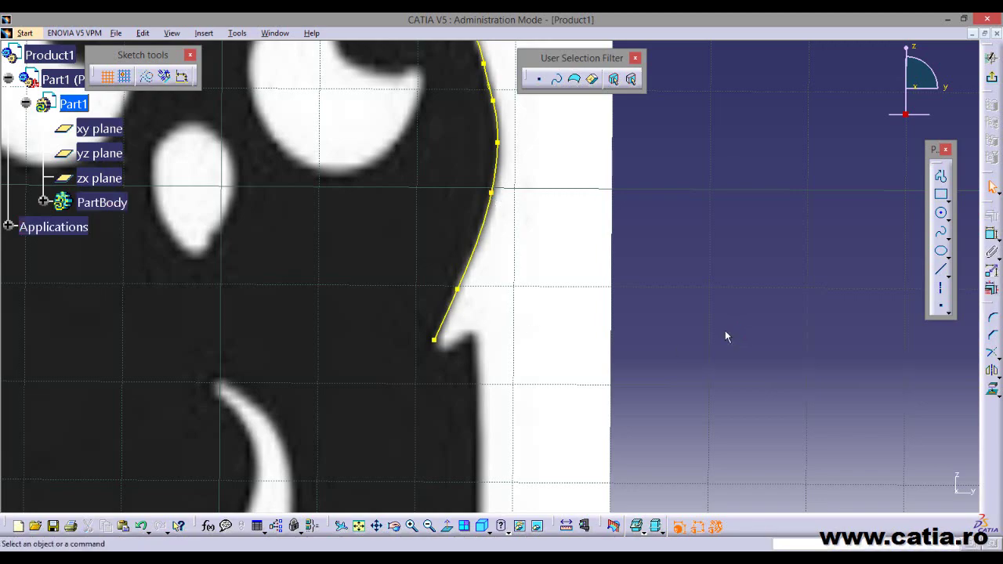
mouse_move(725, 330)
middle_mouse_down()
mouse_move(792, 82)
mouse_move(869, 139)
middle_mouse_up()
Draw a six-point spline from the talon profile's right end up the owl's lower-right edge
left_click(941, 232)
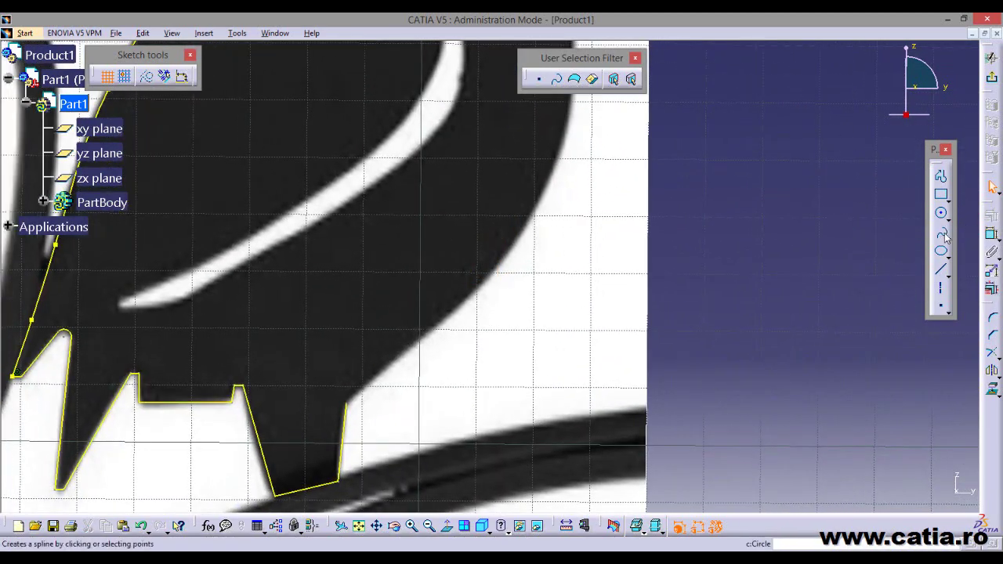
left_click(346, 404)
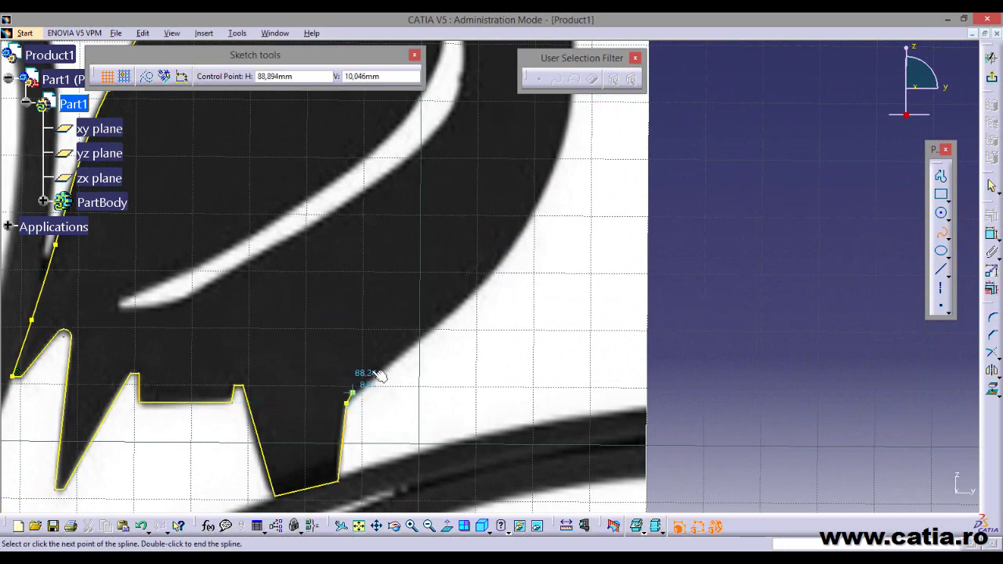
left_click(397, 359)
left_click(470, 298)
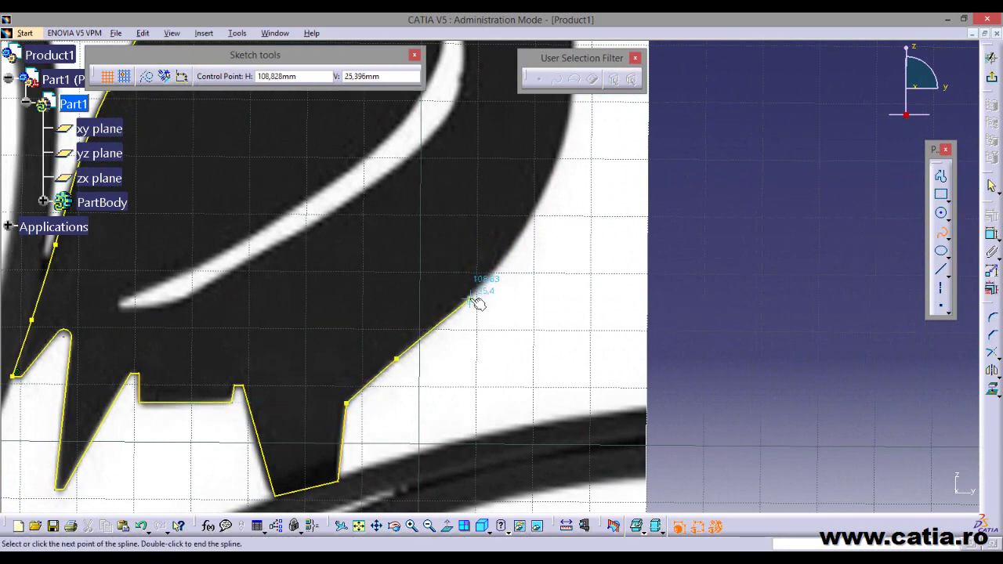
left_click(518, 238)
middle_click_drag(542, 217, 472, 344)
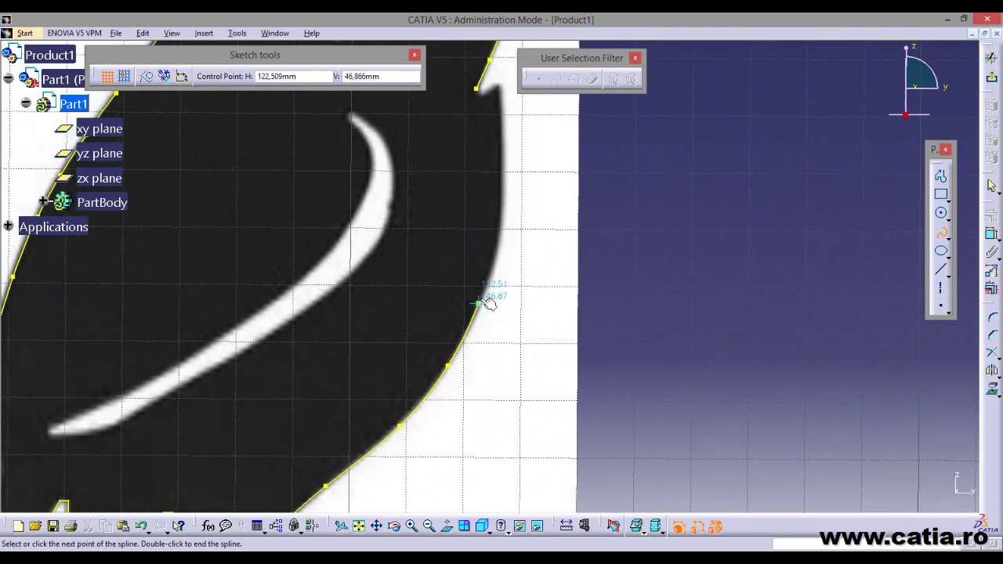
left_click(497, 262)
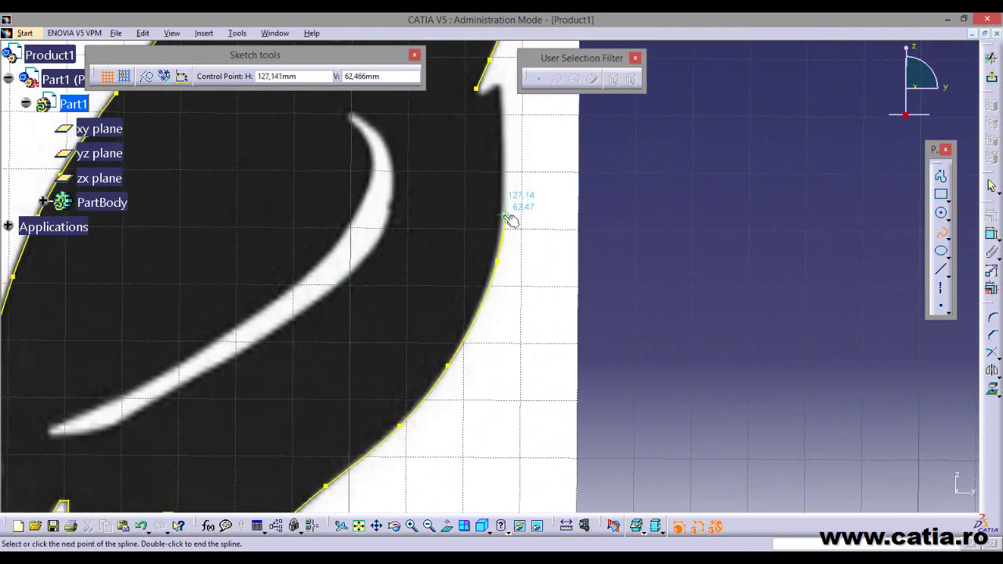
double_click(505, 221)
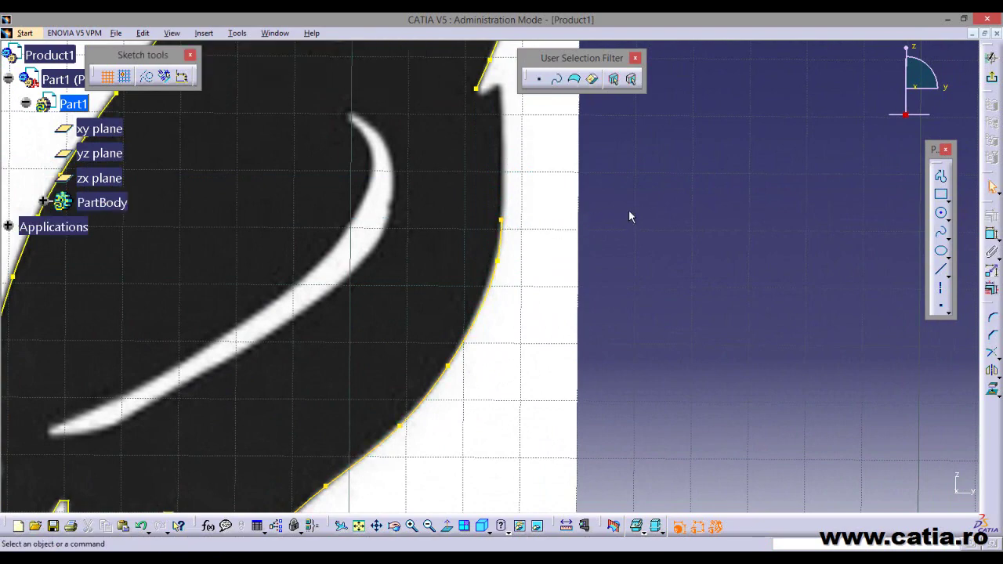
middle_click_drag(629, 209, 913, 225)
left_click(940, 176)
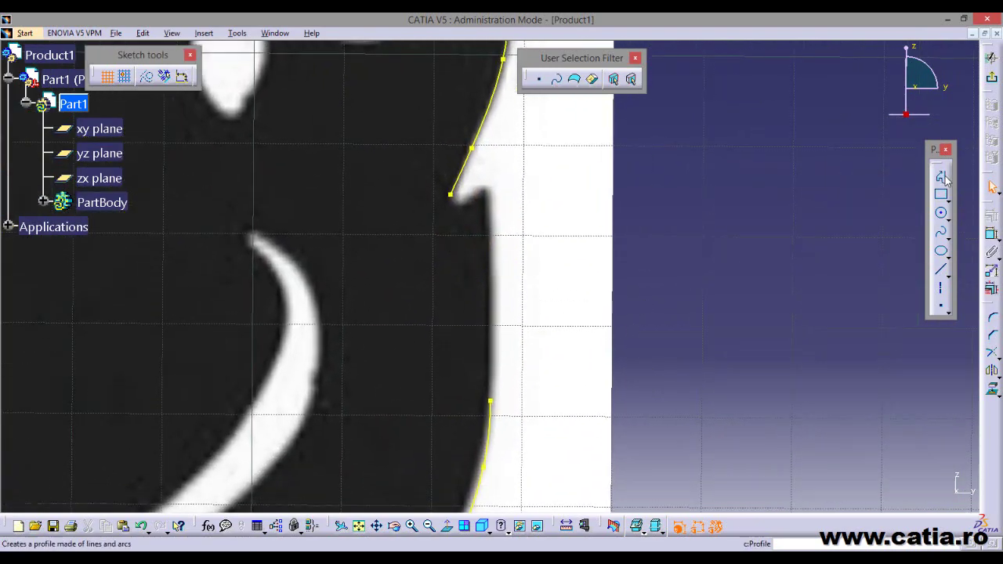
Draw a line profile from the spline's end across the lower-right notch
left_click(490, 402)
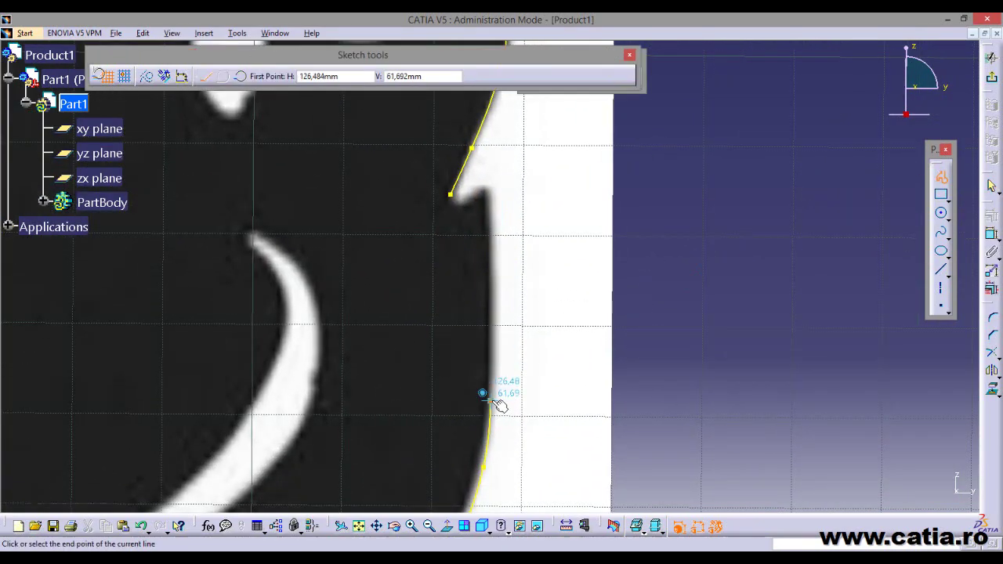
left_click(489, 190)
middle_click_drag(490, 190, 501, 215)
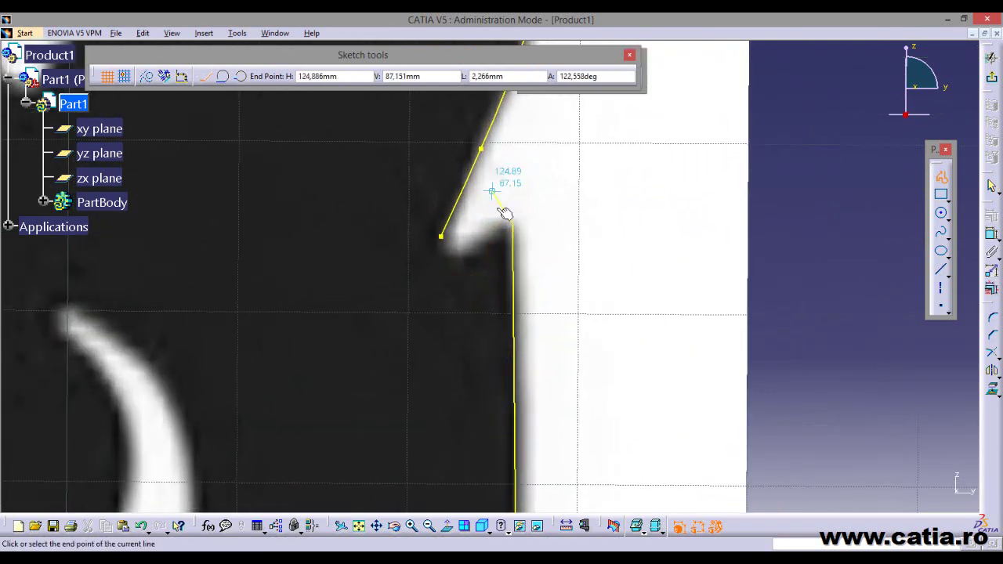
left_click(503, 225)
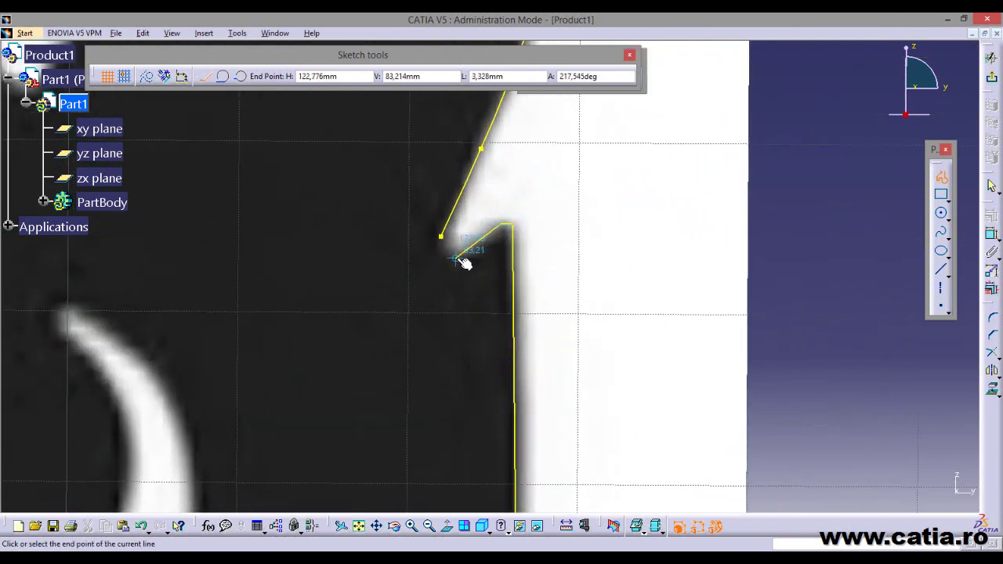
double_click(458, 257)
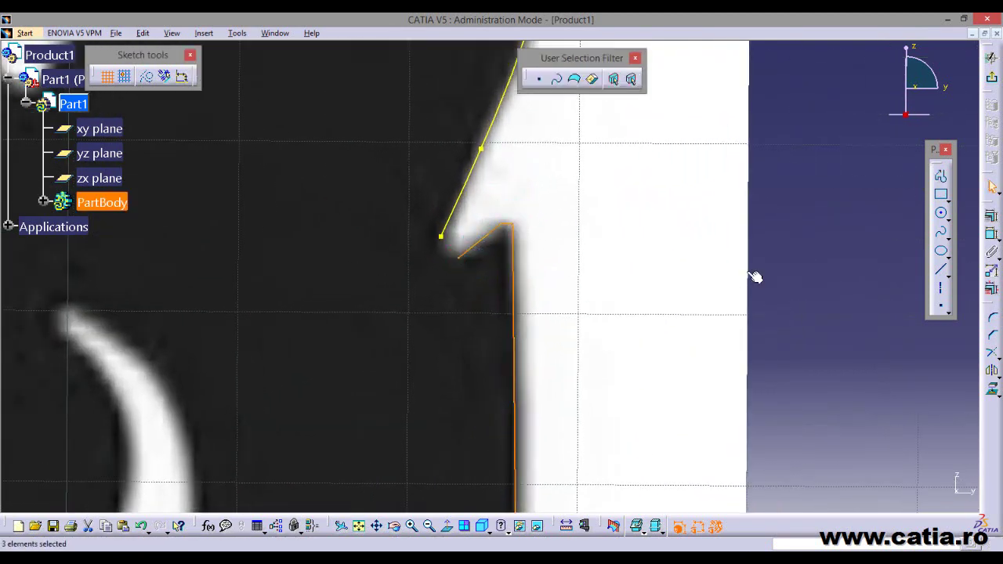
Round the notch corner with a fillet
left_click(992, 320)
left_click(459, 256)
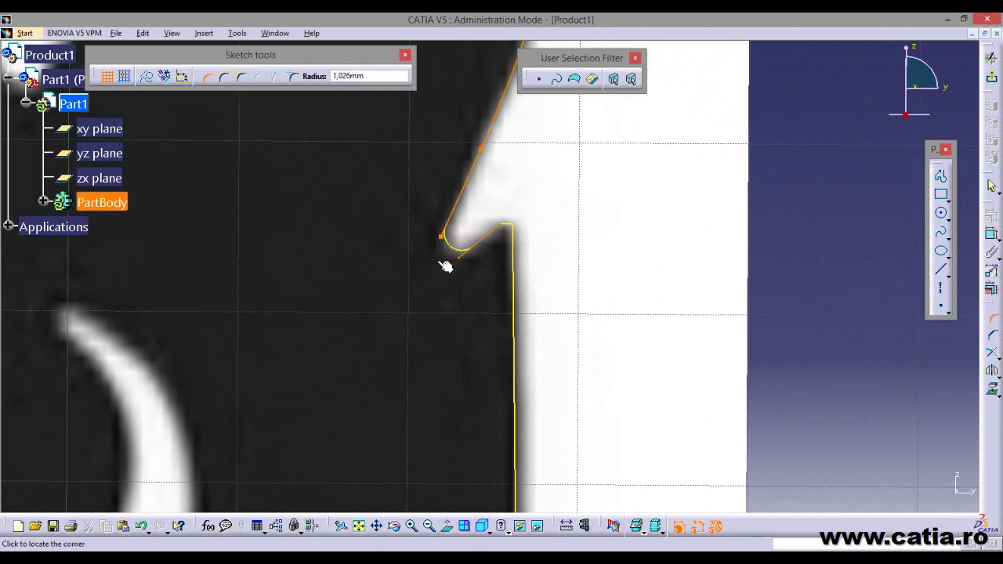
left_click(445, 267)
mouse_move(510, 296)
middle_mouse_down("ctrl")
mouse_move(445, 195)
mouse_move(627, 224)
mouse_move(627, 243)
middle_mouse_up("ctrl")
Run Sketch Analysis and confirm the outline is a closed implicit profile of 22 curves
left_click(237, 33)
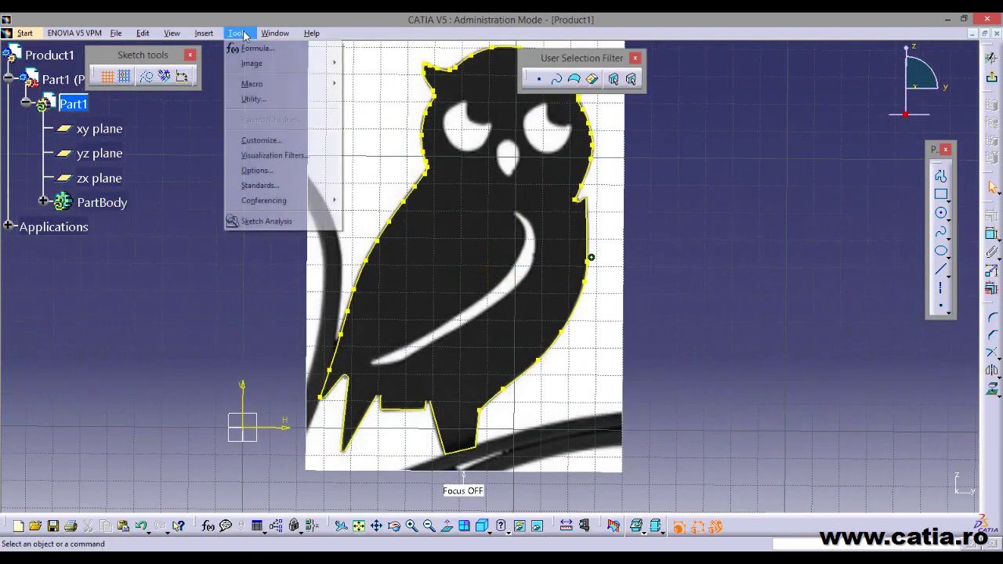
left_click(291, 222)
left_click(121, 223)
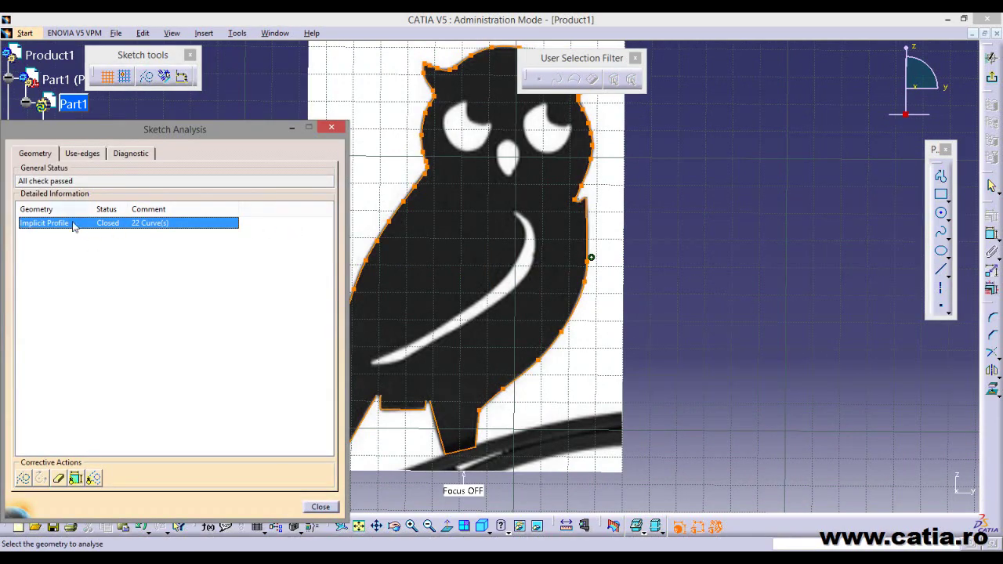
left_click(322, 507)
mouse_move(690, 313)
middle_mouse_down("ctrl")
mouse_move(645, 267)
mouse_move(559, 291)
middle_mouse_up("ctrl")
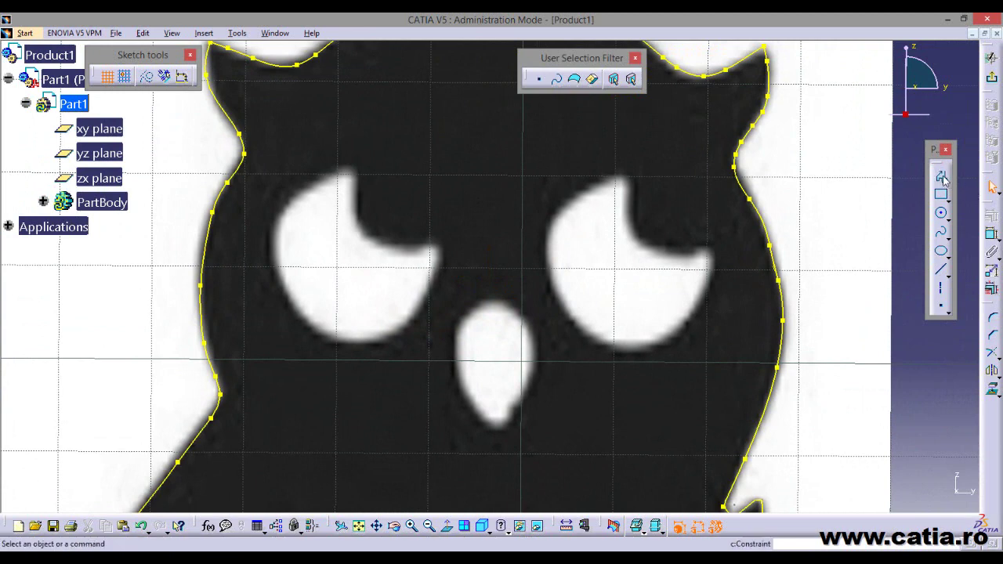
Trace the left eye's outer crescent edge with a spline from its top tip to its right tip
left_click(940, 232)
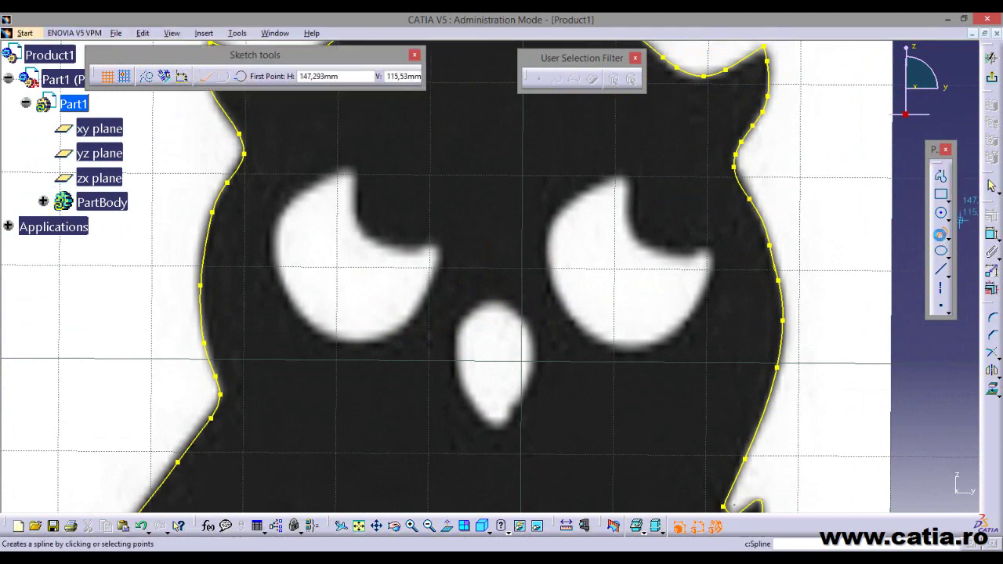
left_click(353, 169)
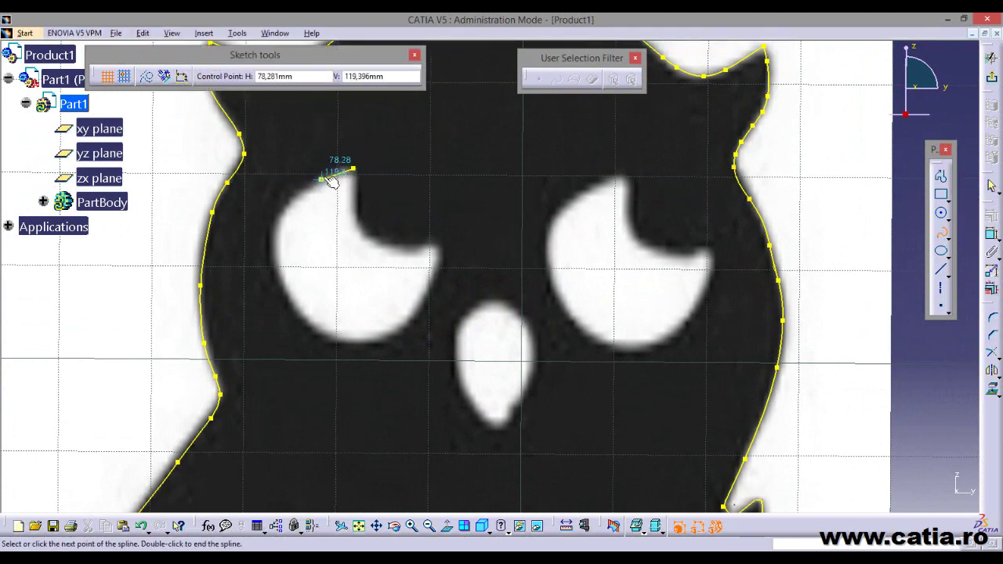
left_click(323, 174)
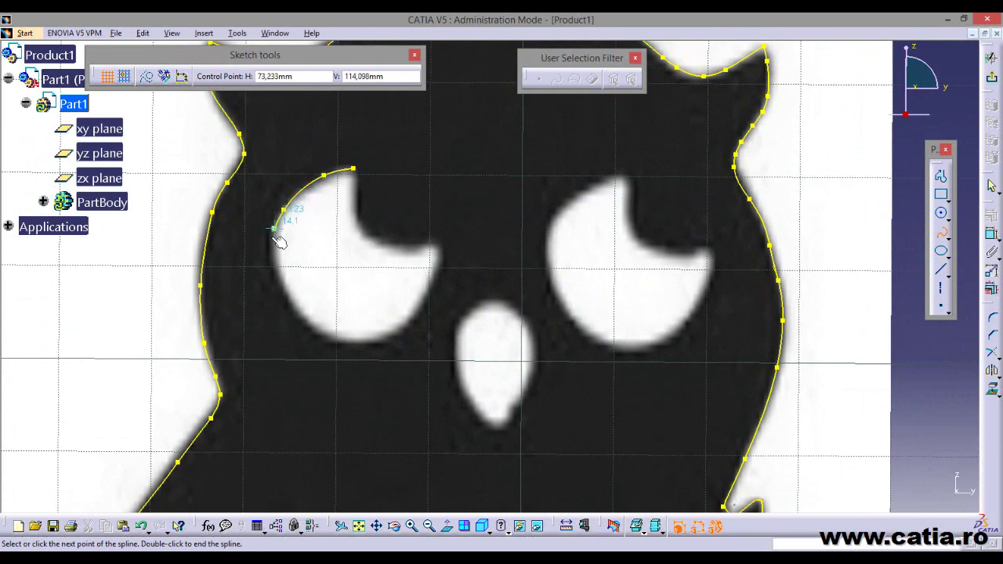
left_click(279, 273)
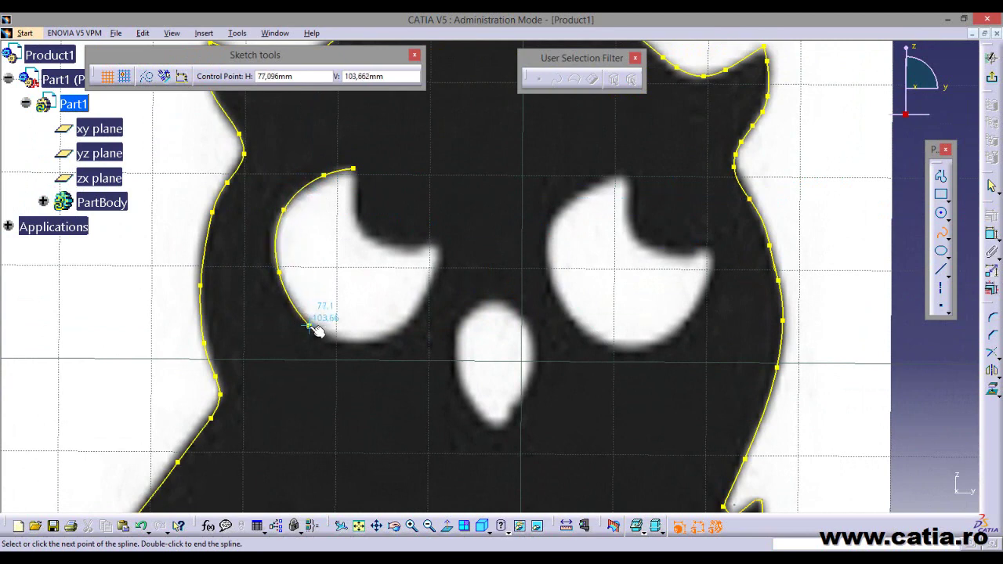
left_click(309, 325)
left_click(365, 345)
left_click(406, 326)
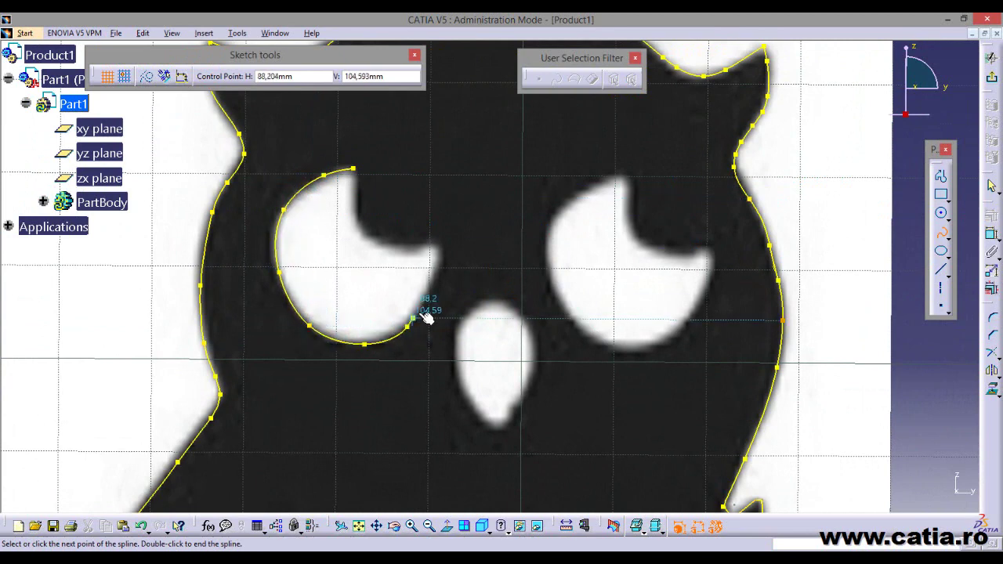
double_click(440, 243)
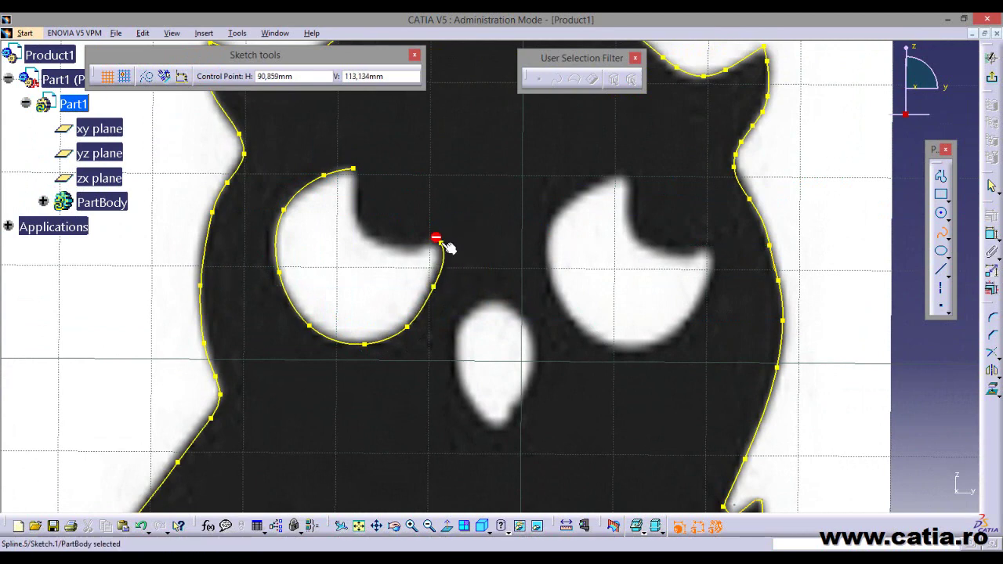
Draw a second spline from the top tip through the inner notch to the right tip
left_click(941, 233)
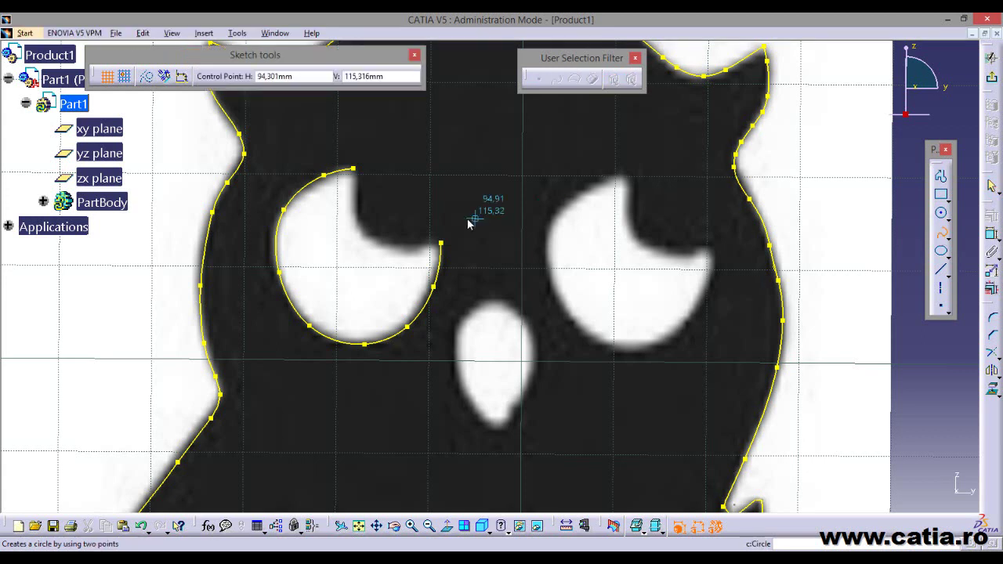
left_click(353, 170)
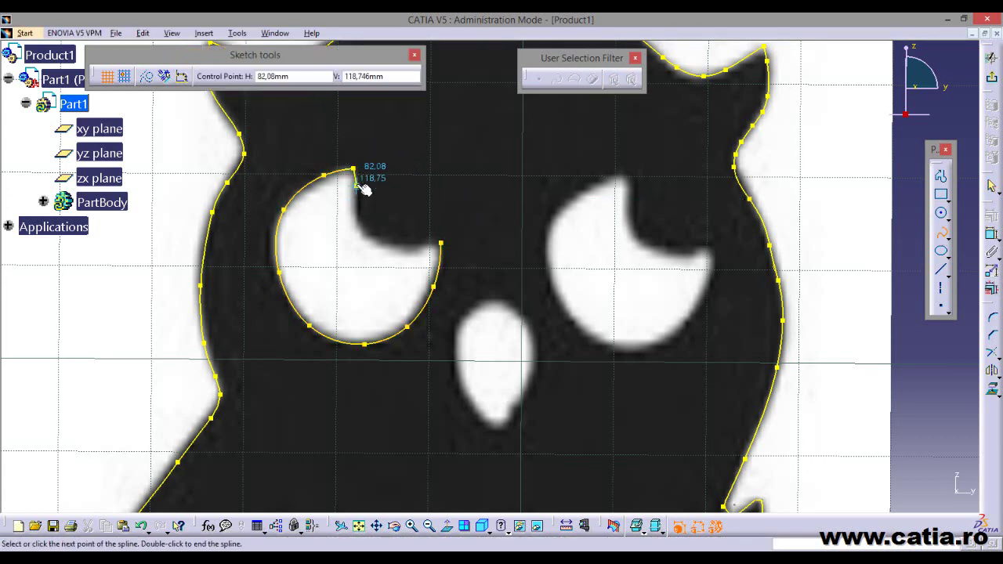
left_click(357, 210)
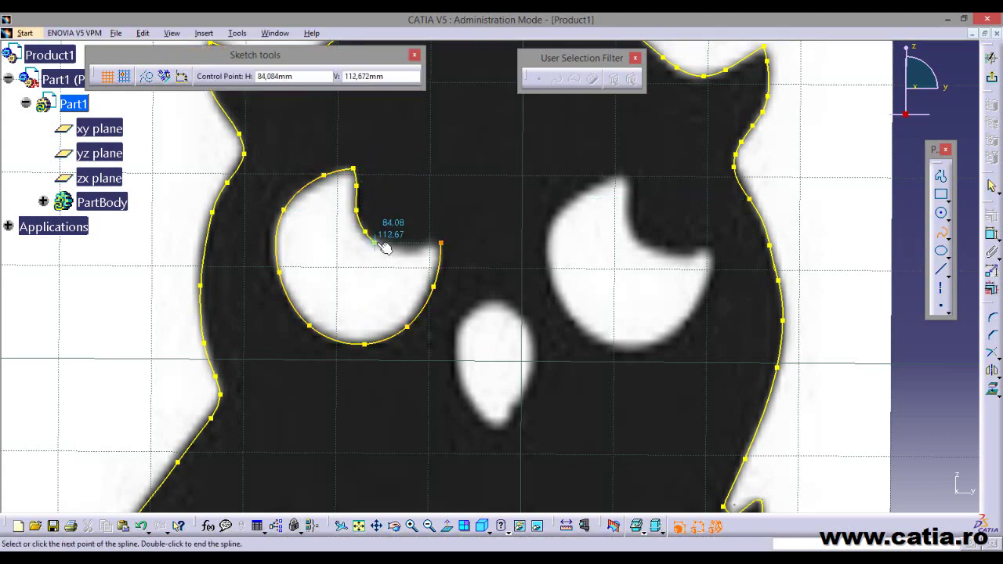
left_click(388, 244)
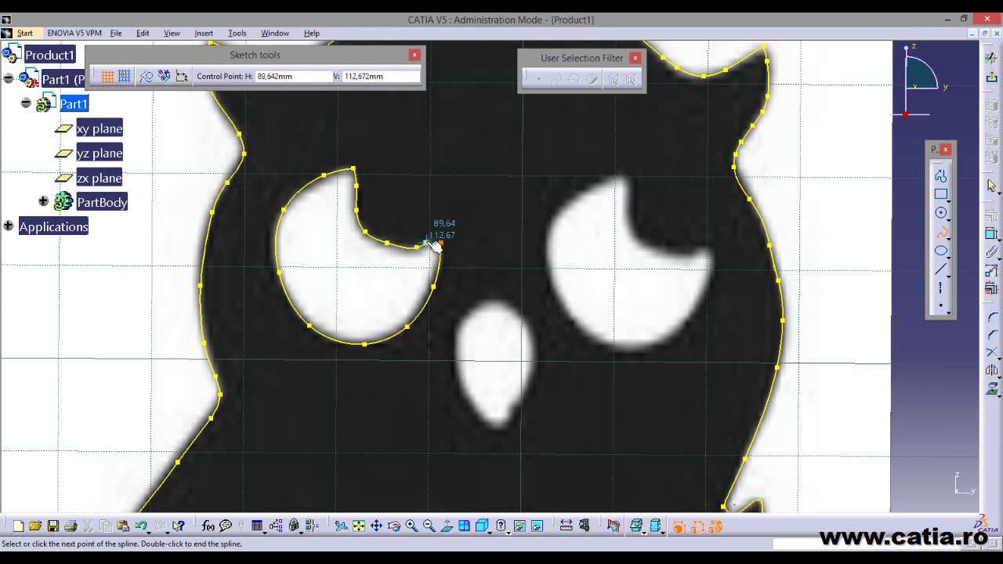
left_click(442, 243)
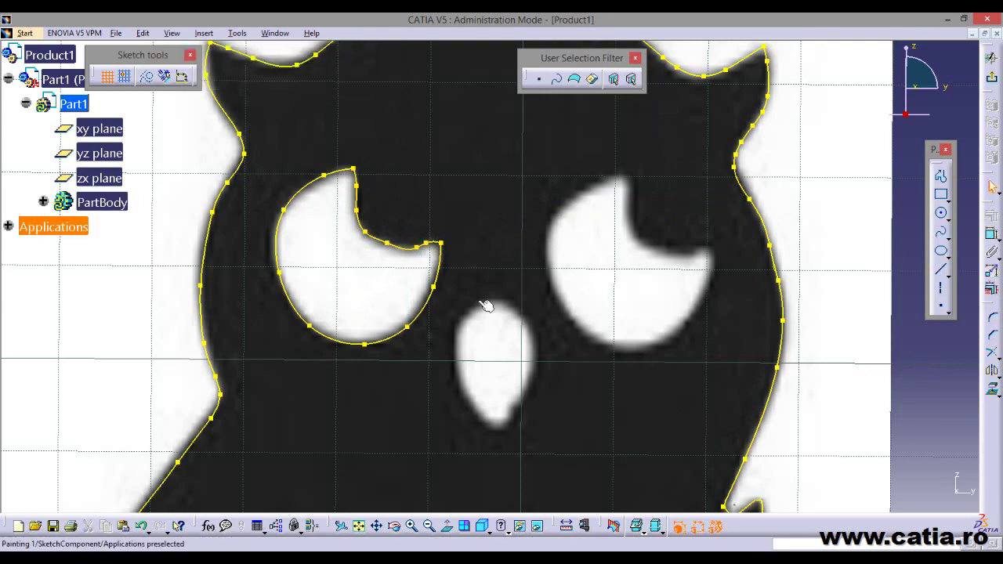
mouse_move(484, 306)
middle_mouse_down()
mouse_move(609, 266)
mouse_move(533, 280)
middle_mouse_up()
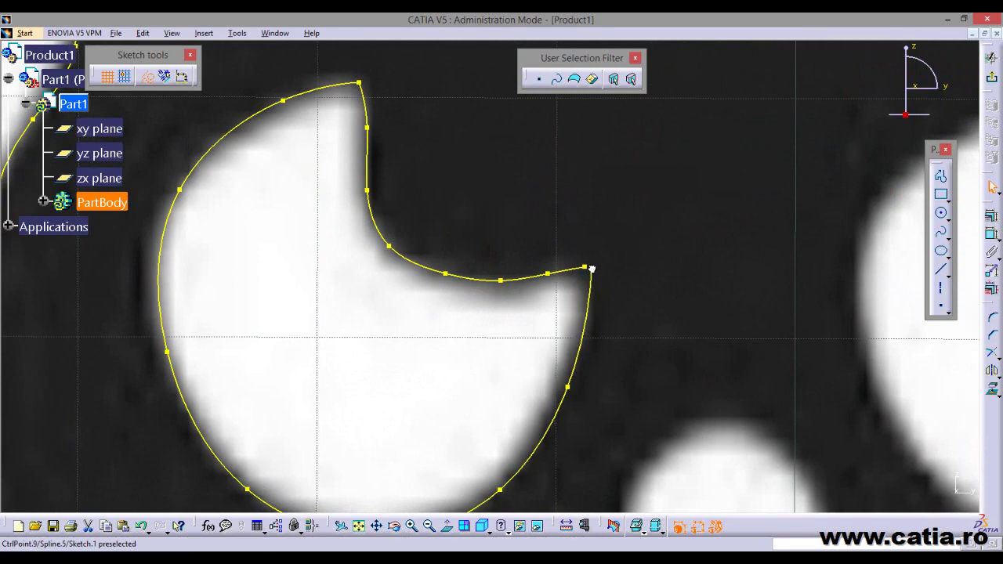
Undo an accidental notch-spline change and make the two eye splines' top end points coincident
left_click(591, 269)
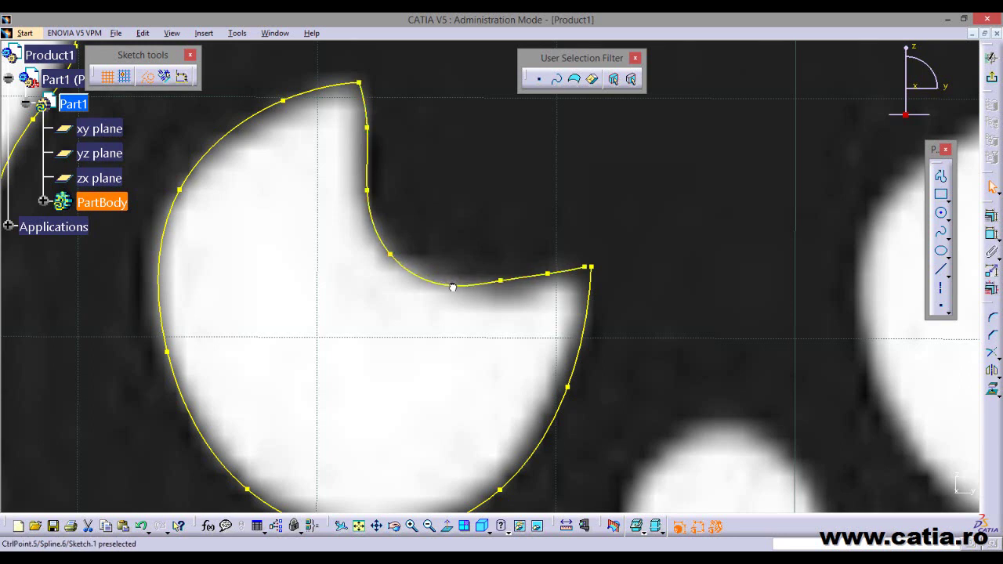
left_click(501, 282)
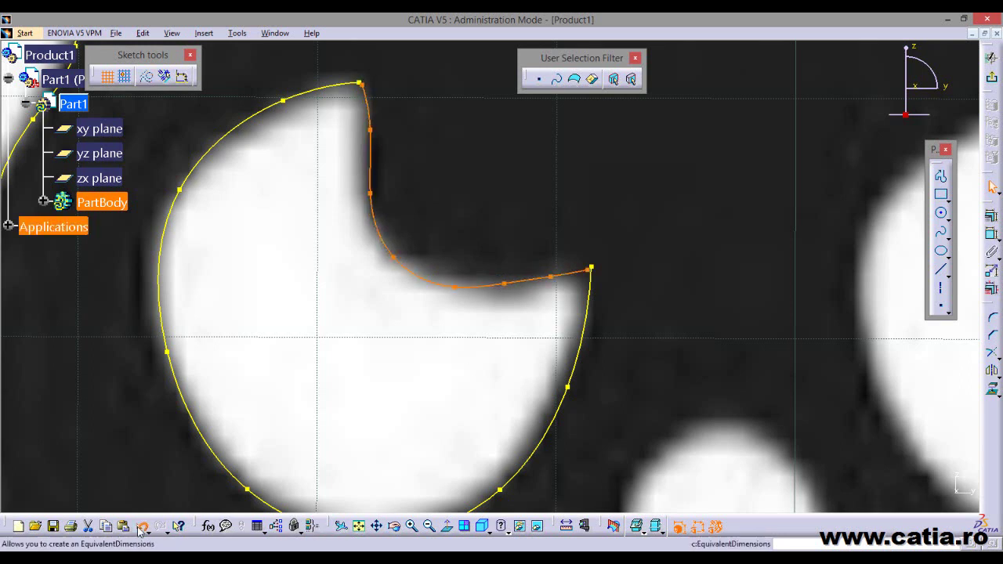
left_click(141, 528)
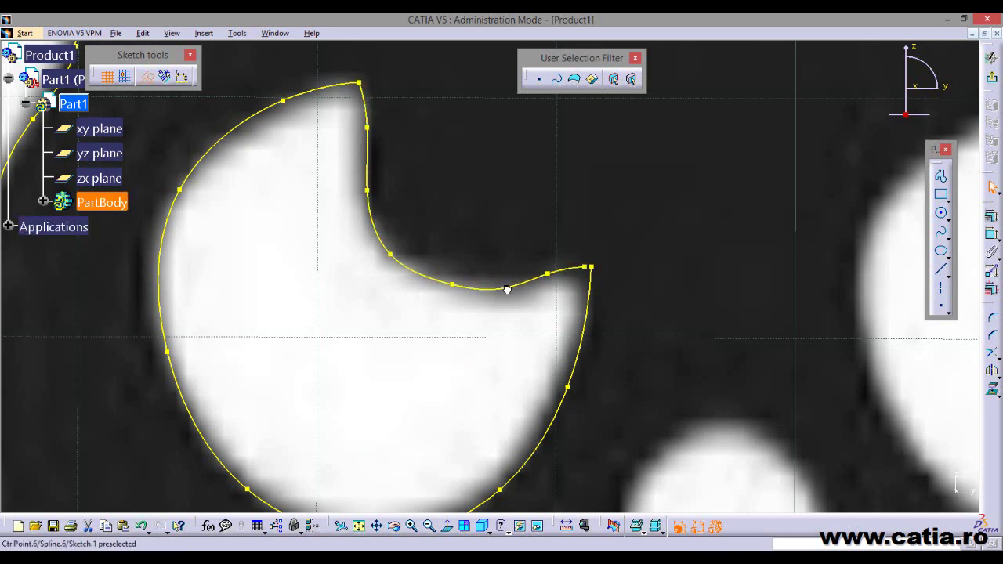
left_click(554, 280)
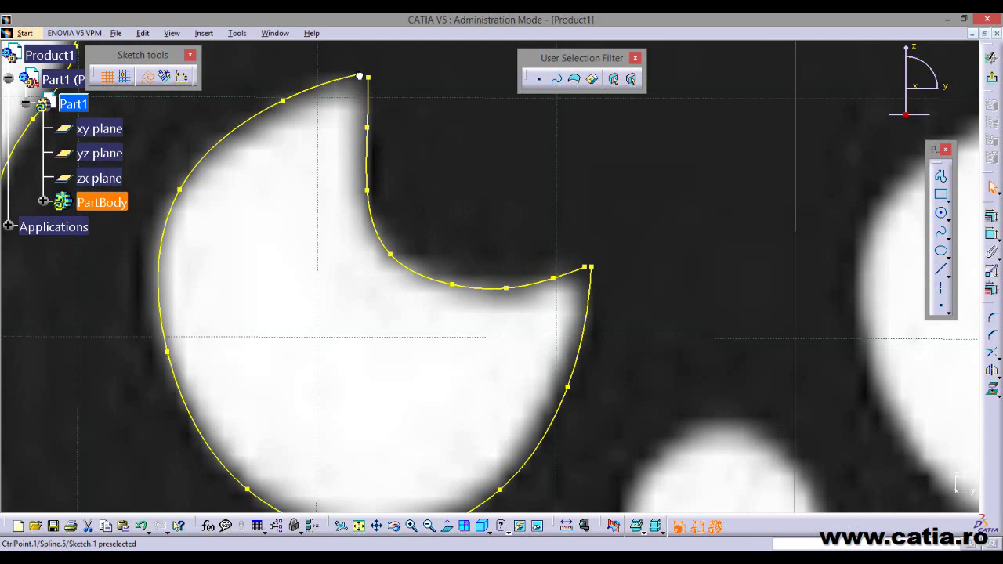
left_click(359, 75)
left_click(991, 235)
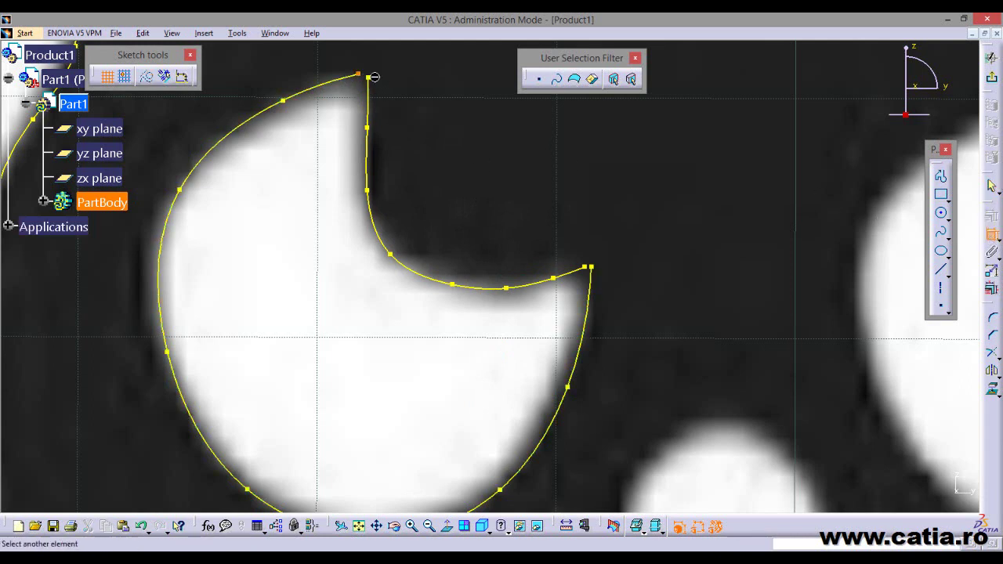
right_click(340, 105)
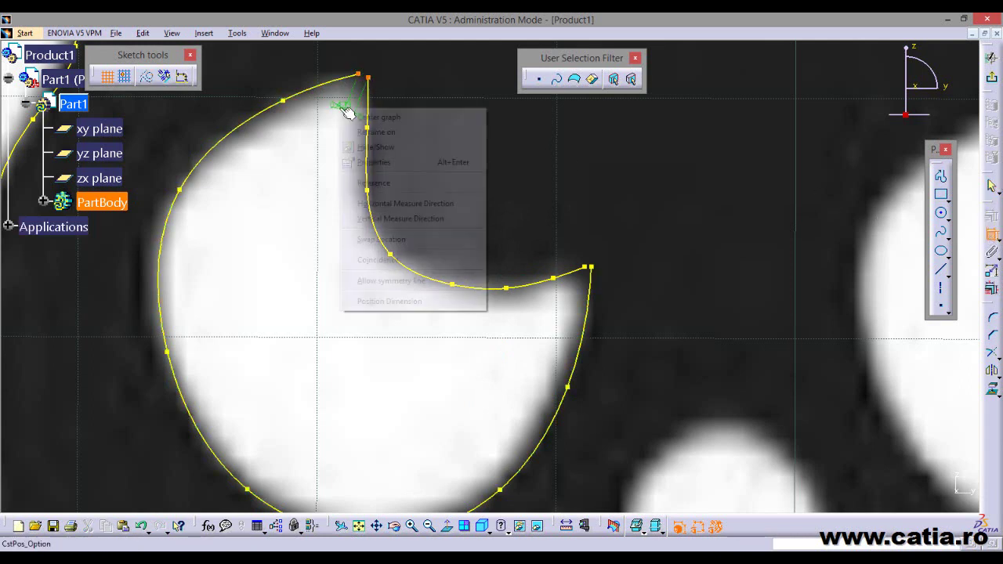
left_click(404, 260)
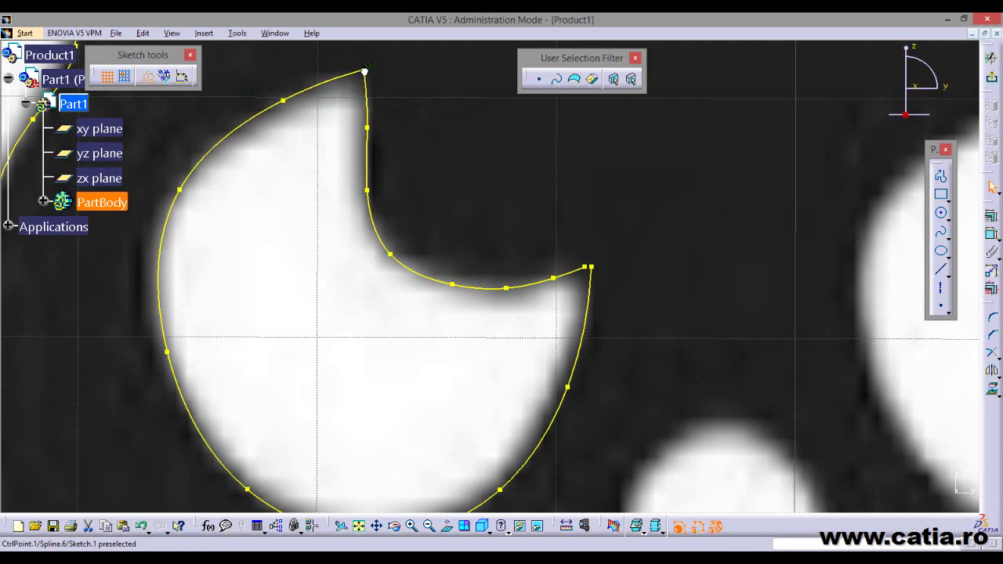
Begin a coincidence constraint between the two splines' right end points
left_click(362, 74)
left_click(986, 240)
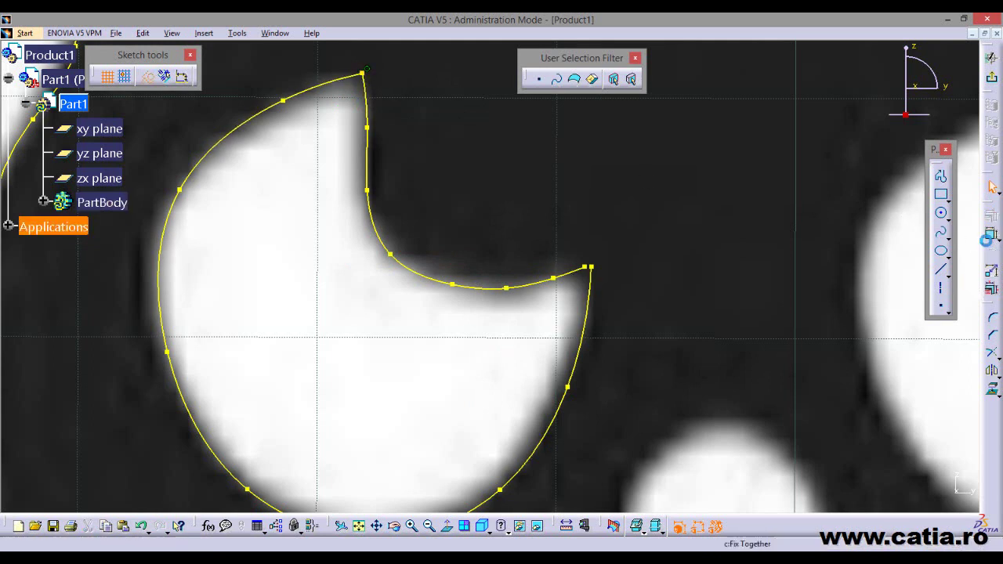
left_click(593, 267)
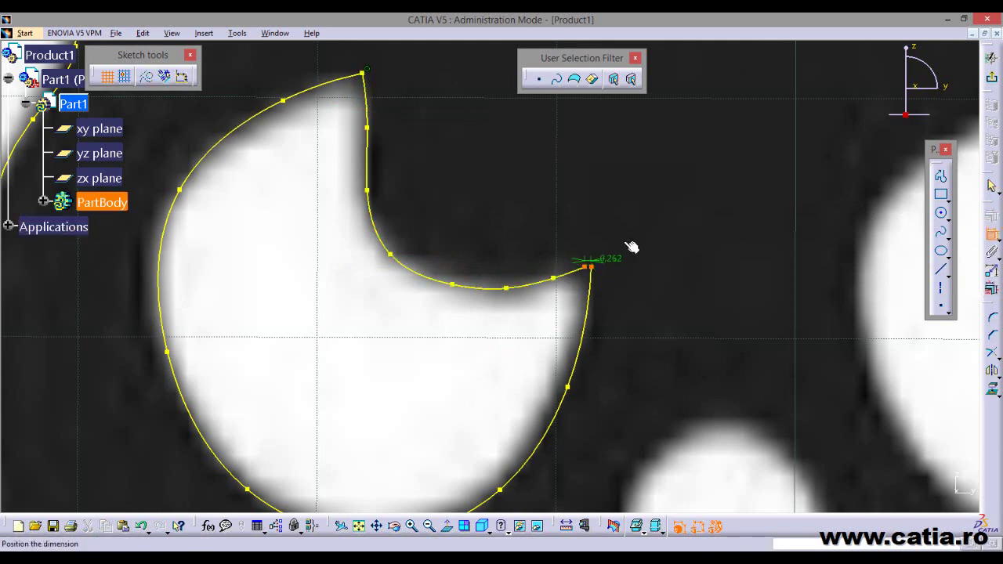
right_click(626, 243)
Make the two eye splines' right end points coincident
left_click(689, 397)
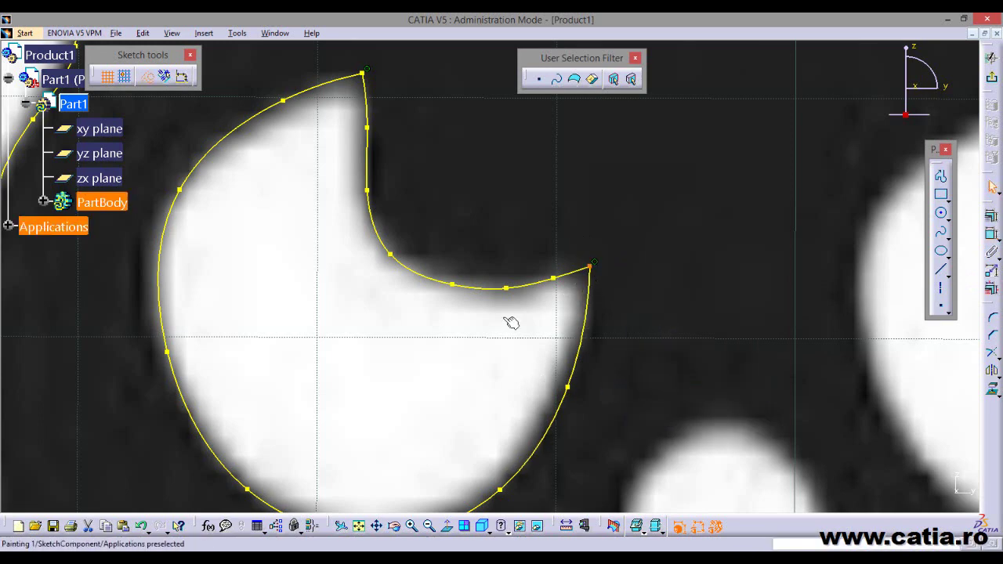
left_click(486, 329)
mouse_move(486, 329)
middle_mouse_down("ctrl")
mouse_move(437, 336)
mouse_move(394, 320)
mouse_move(409, 368)
mouse_move(408, 356)
middle_mouse_up("ctrl")
Copy both left-eye splines and paste the copy onto the right eye
left_click(366, 179)
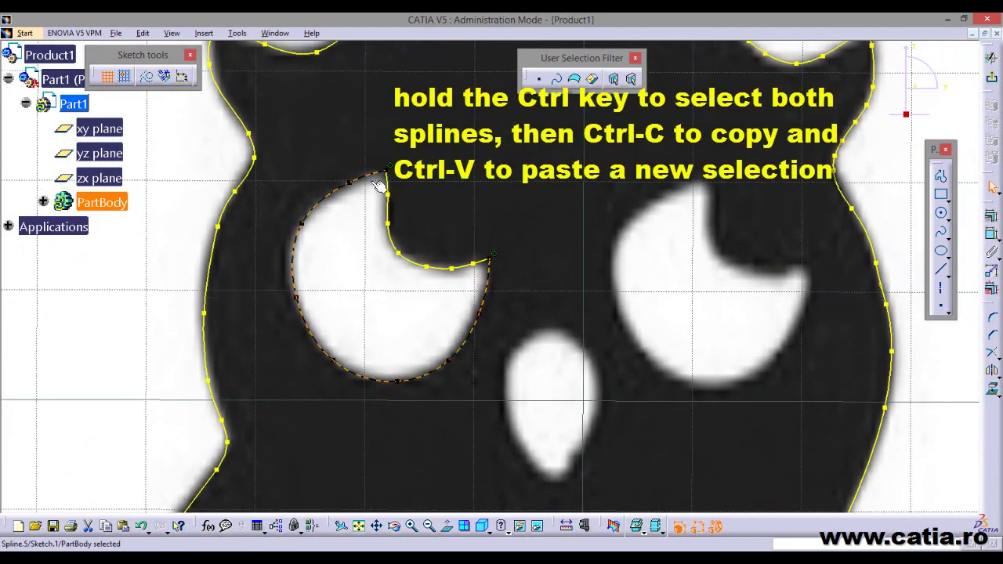
left_click(389, 213, "ctrl")
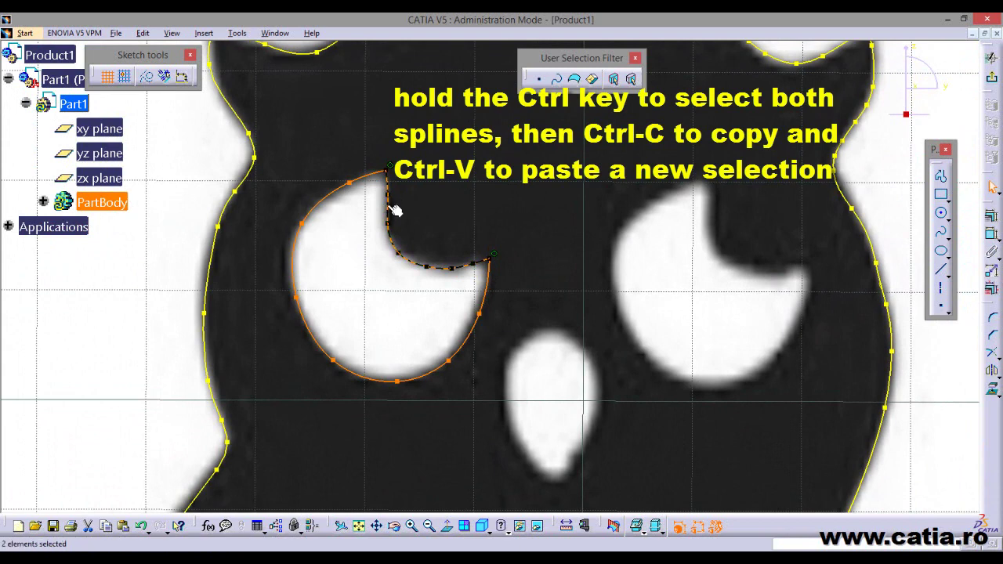
key("ctrl+c")
key("ctrl+v")
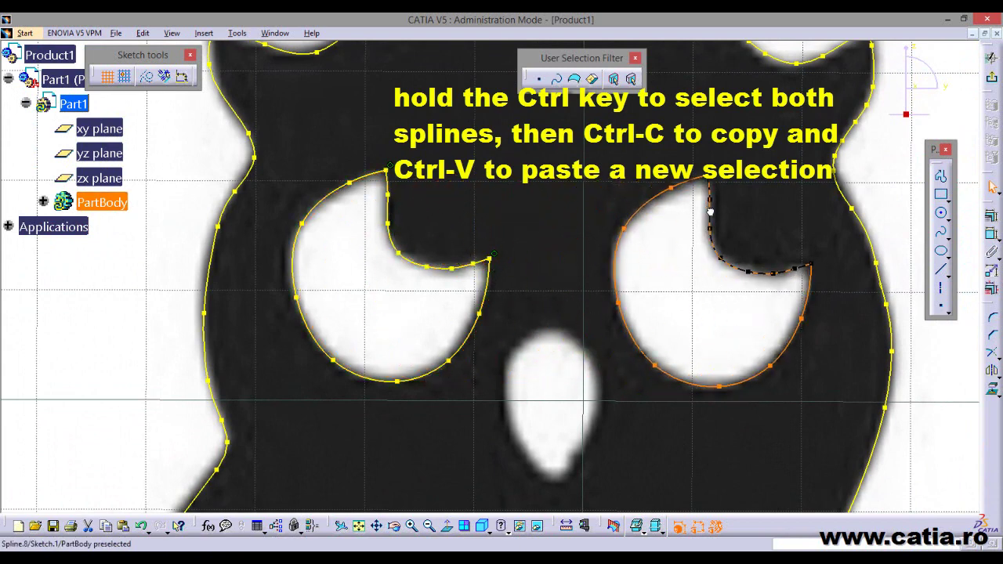
left_click(475, 220)
mouse_move(475, 220)
middle_mouse_down()
mouse_move(171, 323)
mouse_move(285, 253)
middle_mouse_up()
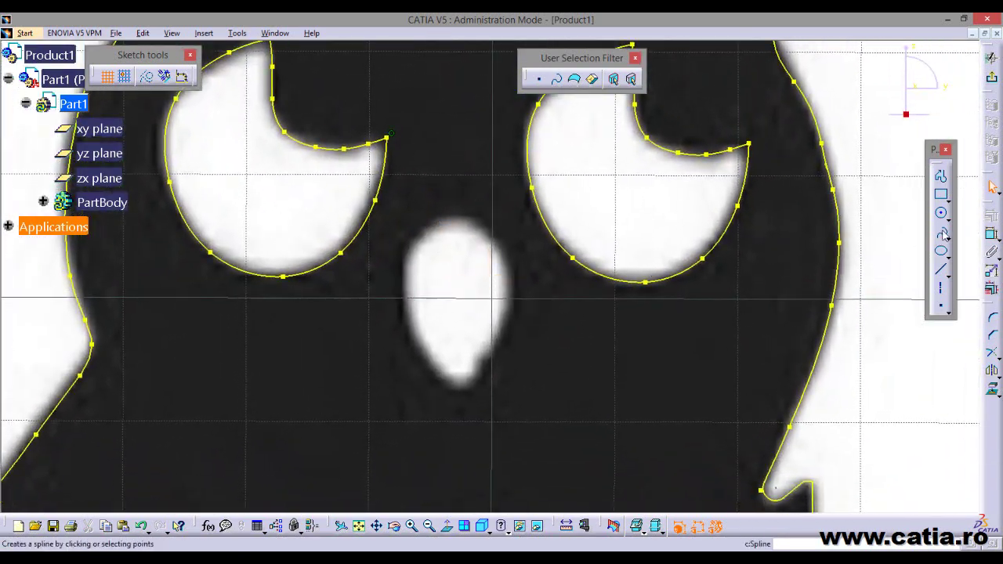
Trace a nine-point spline around the white teardrop, closing it at its start point
left_click(942, 234)
left_click(446, 218)
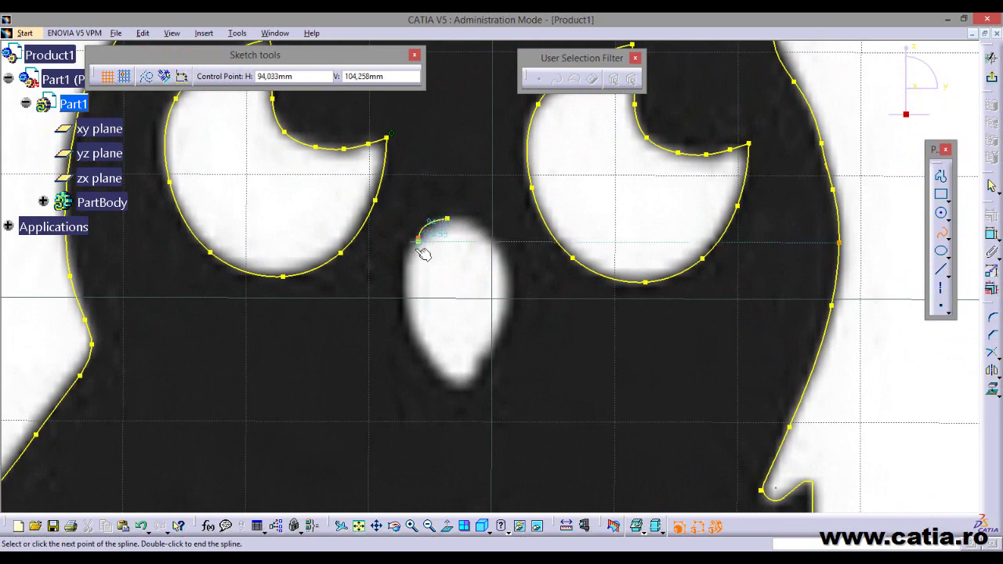
left_click(408, 273)
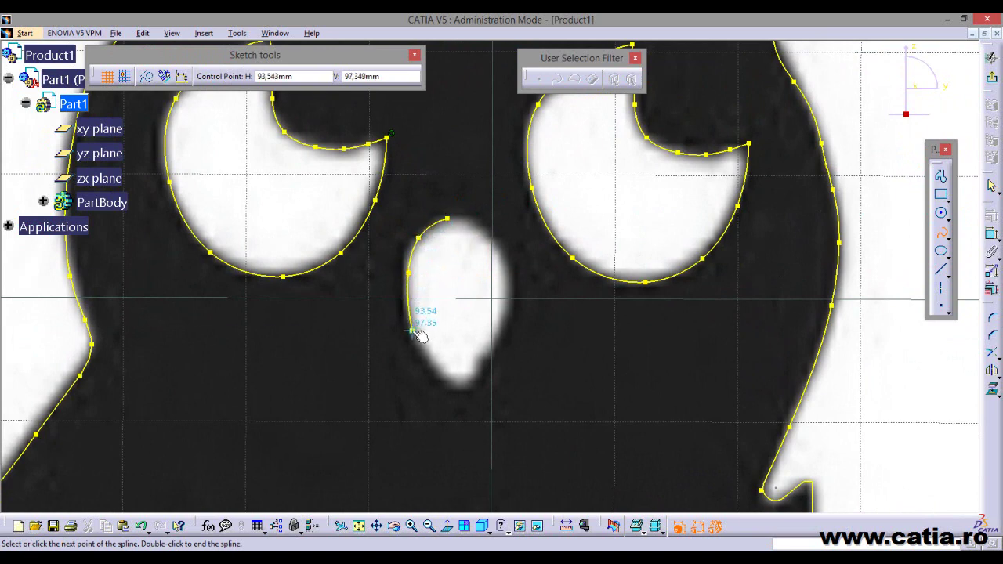
left_click(413, 331)
left_click(436, 372)
left_click(454, 389)
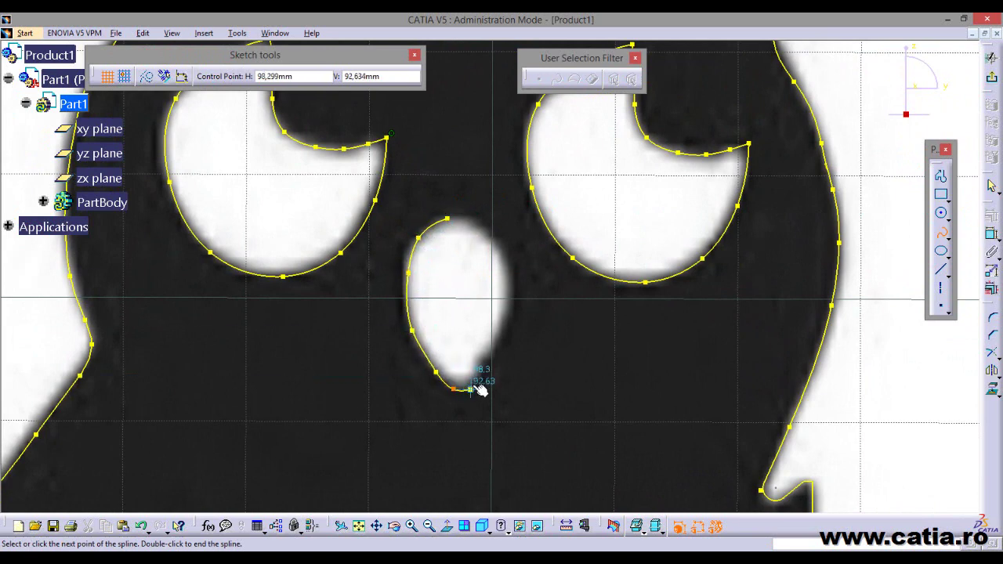
left_click(475, 377)
left_click(495, 345)
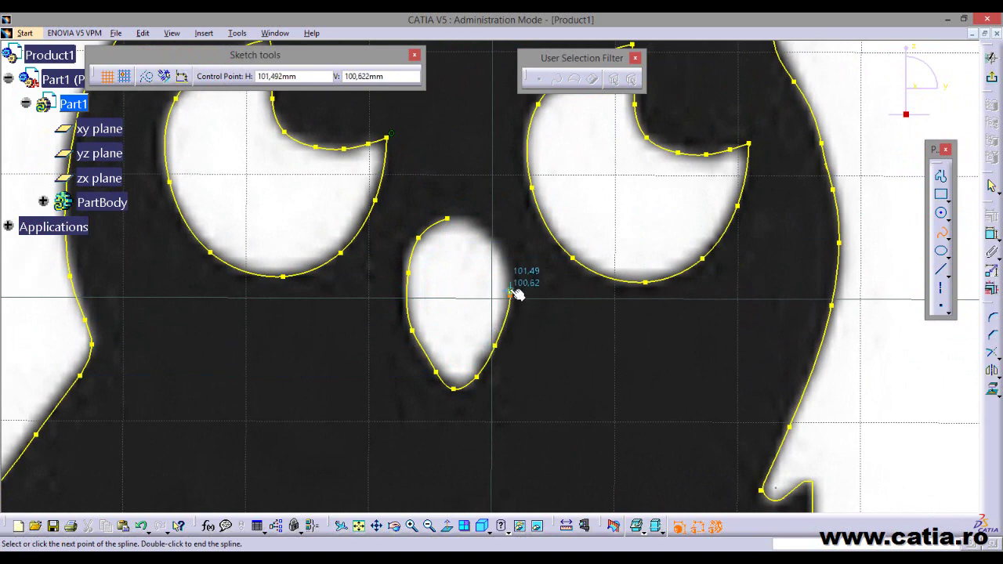
left_click(501, 257)
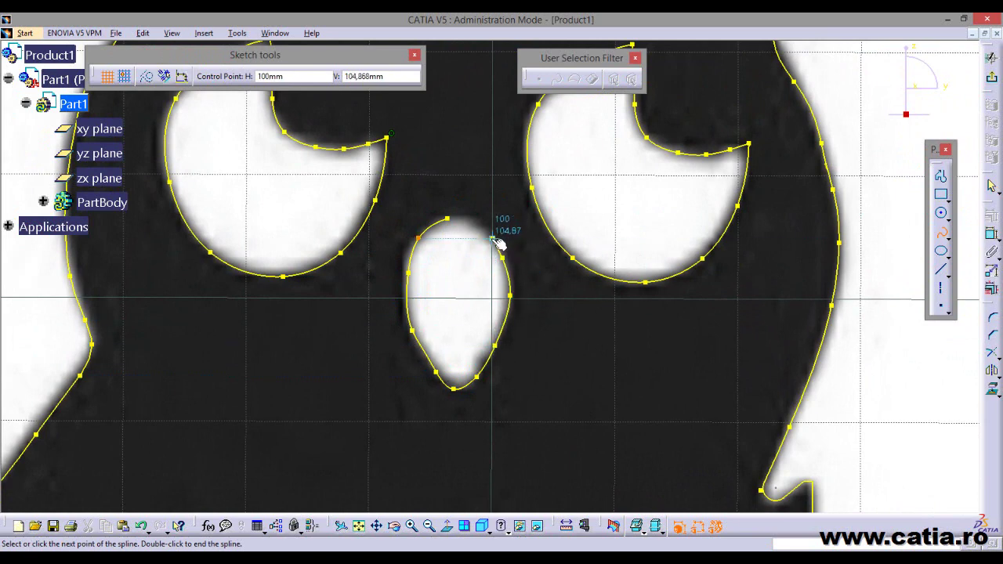
left_click(452, 220)
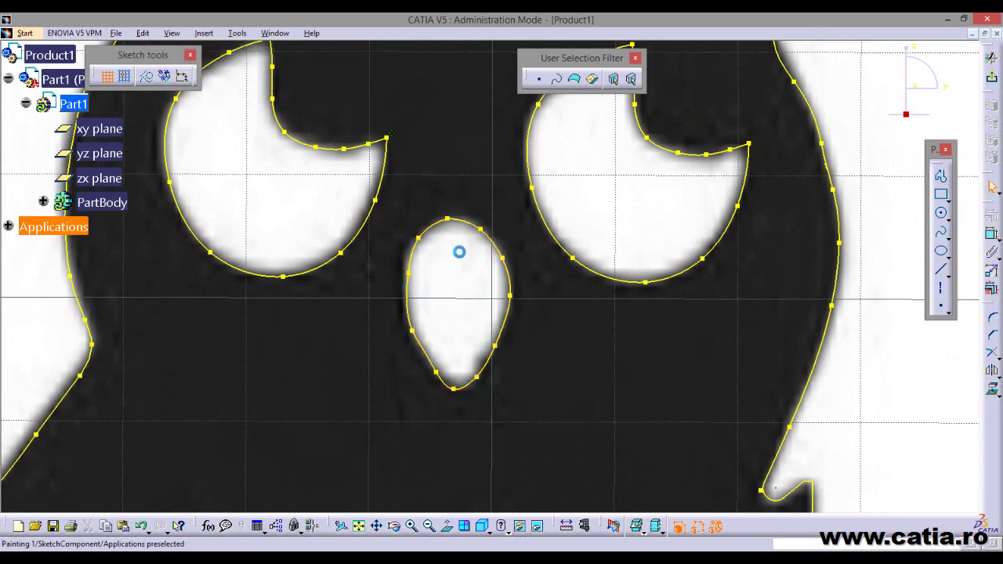
Select three control points on the teardrop spline
scroll(471, 285, "up", 2)
scroll(447, 300, "up", 1)
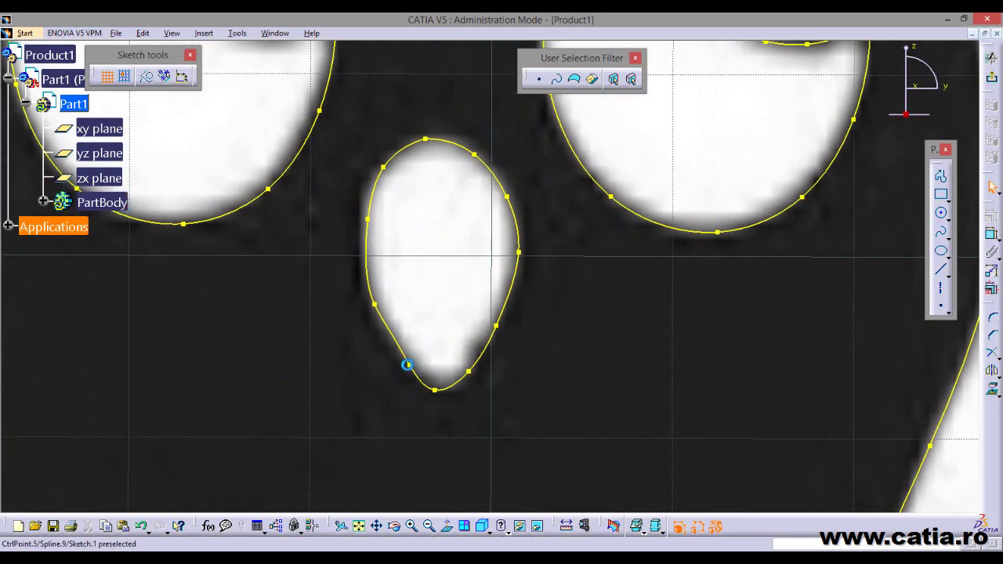
left_click(397, 356)
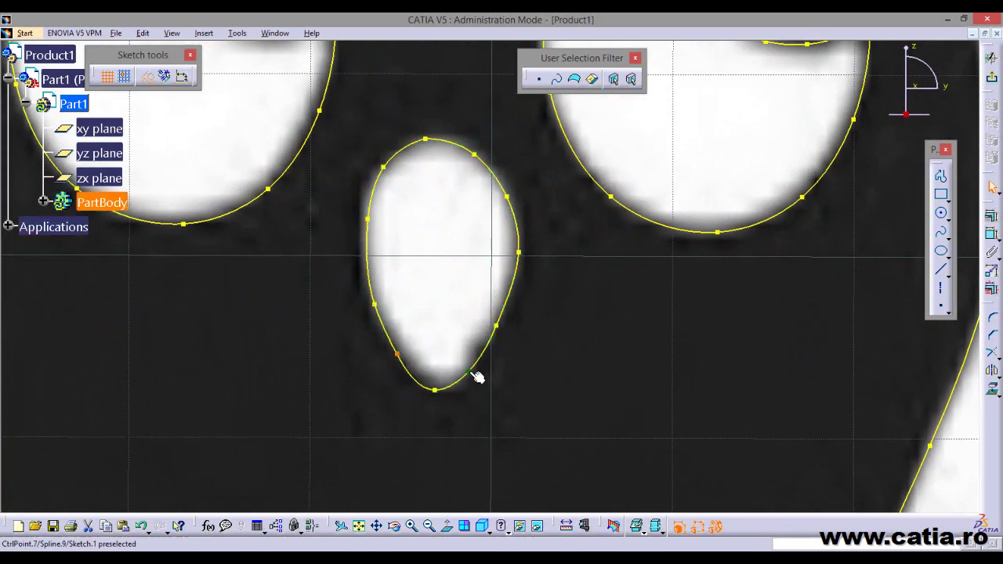
left_click(473, 373)
left_click(501, 324)
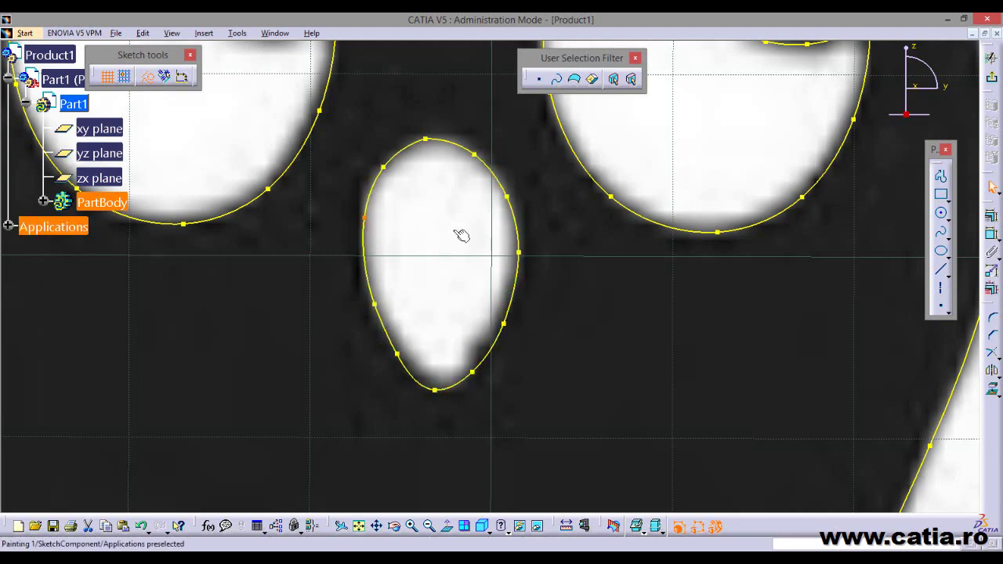
mouse_move(459, 231)
middle_mouse_down()
mouse_move(617, 222)
mouse_move(799, 242)
middle_mouse_up()
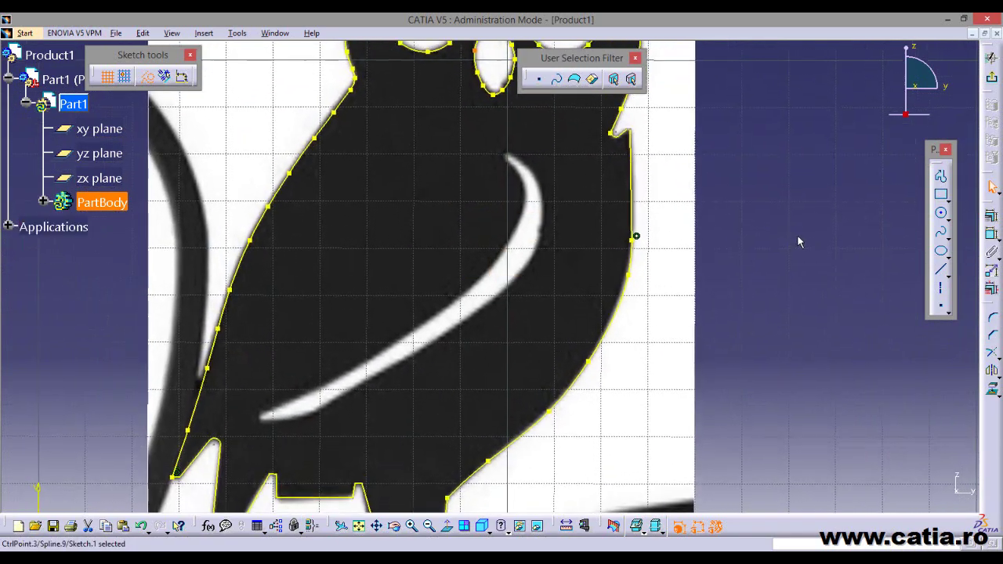
Trace a spline along one edge of the white stripe from its lower tip to its upper tip
left_click(940, 232)
middle_click_drag(432, 271, 345, 313)
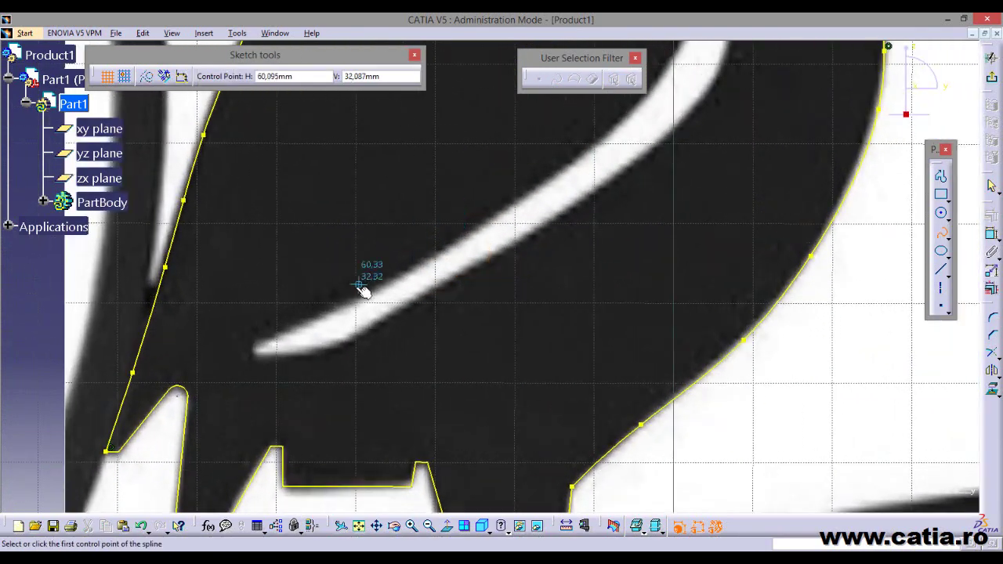
left_click(347, 302)
left_click(428, 266)
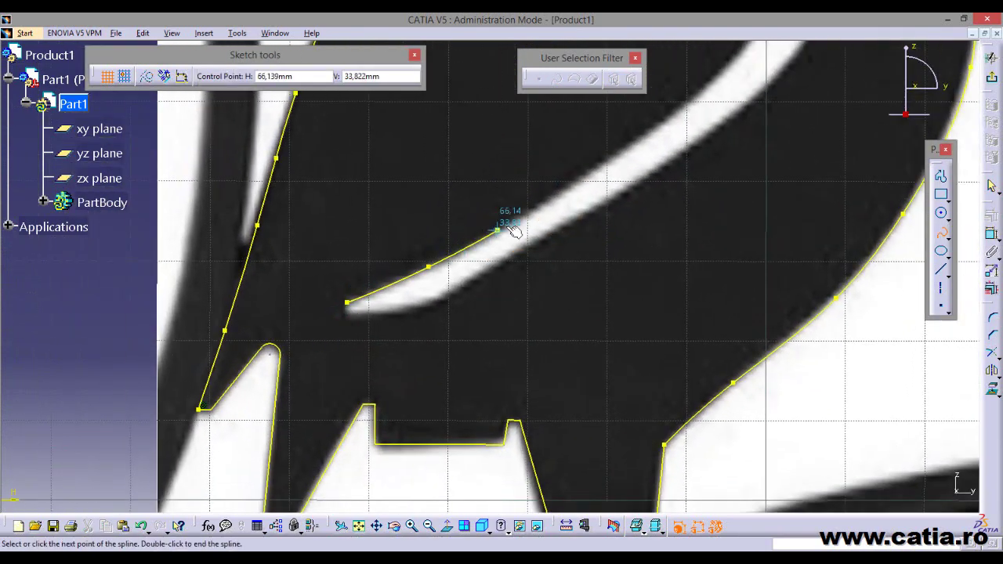
left_click(544, 204)
middle_click_drag(581, 173, 423, 315)
left_click(491, 277)
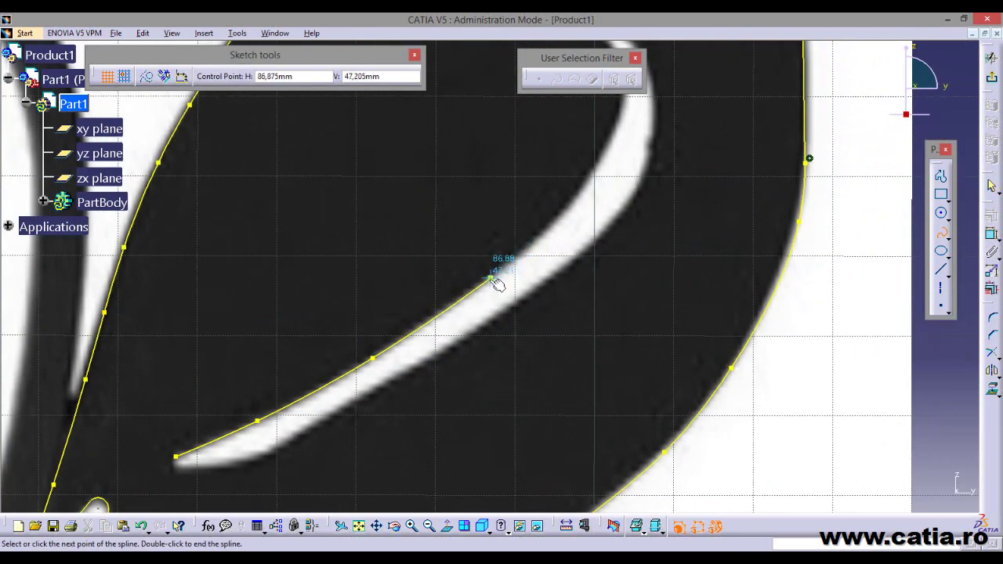
left_click(570, 202)
middle_click_drag(604, 168, 544, 253)
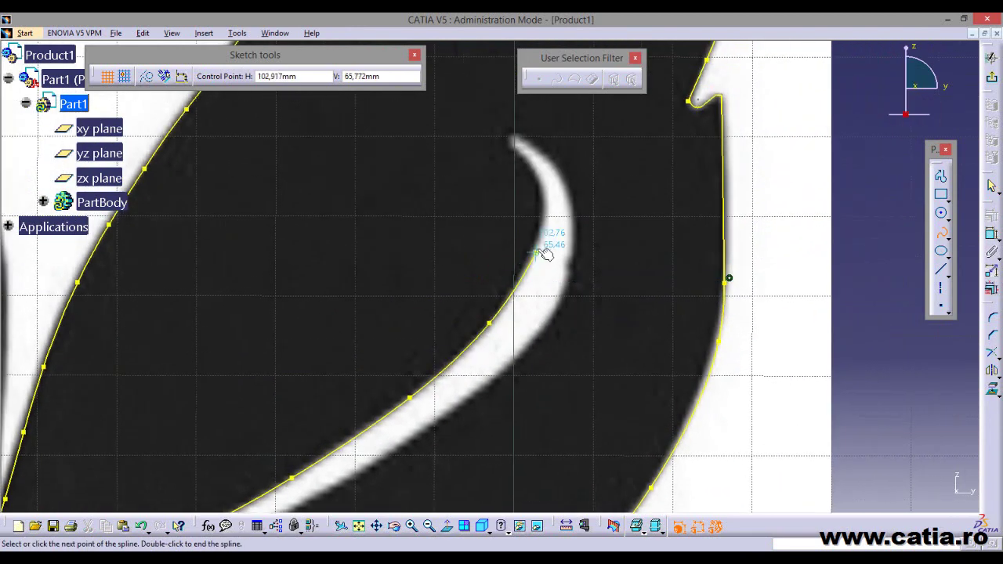
left_click(539, 229)
left_click(540, 181)
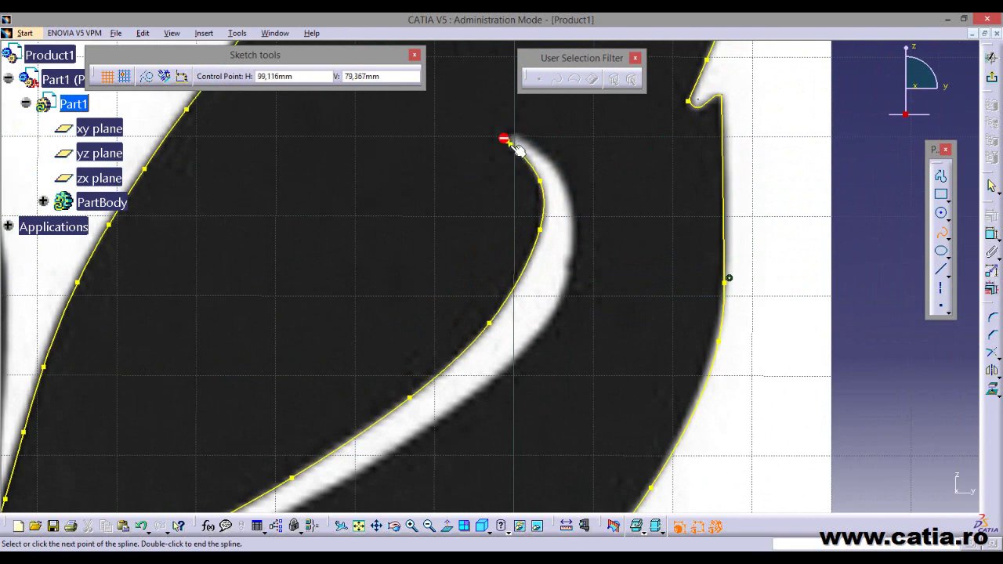
double_click(513, 143)
mouse_move(650, 324)
middle_mouse_down()
mouse_move(635, 273)
mouse_move(510, 338)
middle_mouse_up()
Draw a second spline down the stripe's other edge, closing at the lower-tip start point
left_click(940, 231)
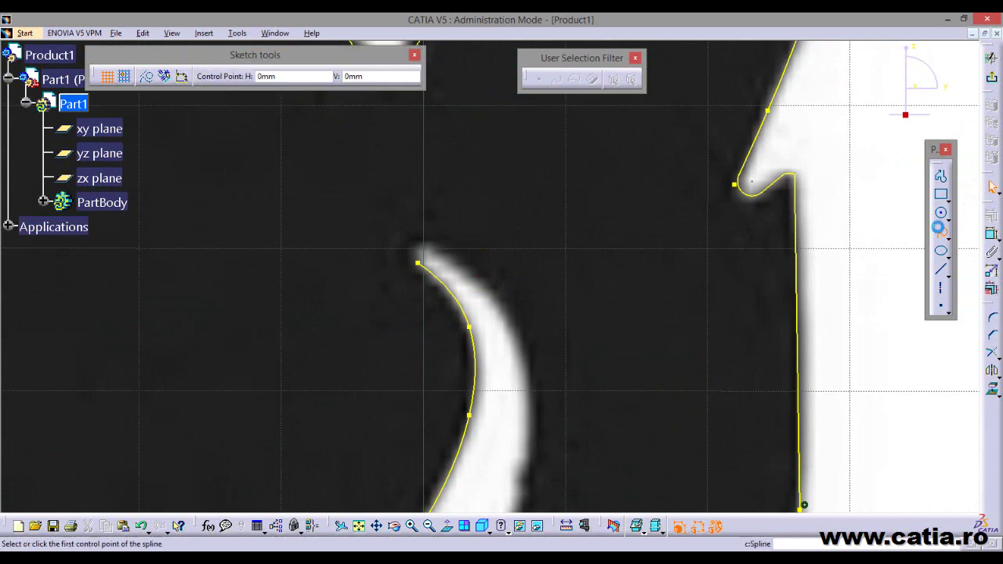
left_click(418, 260)
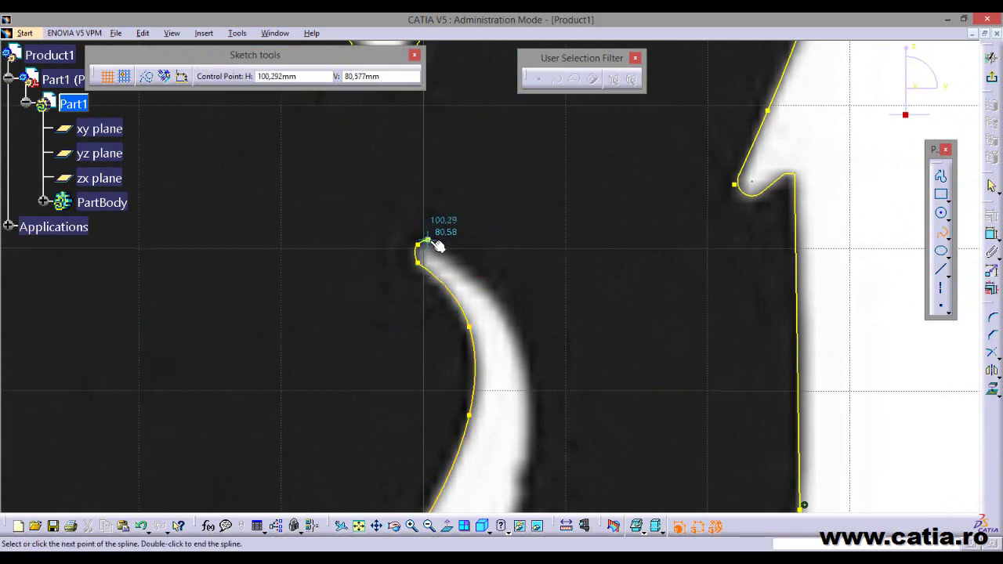
left_click(481, 278)
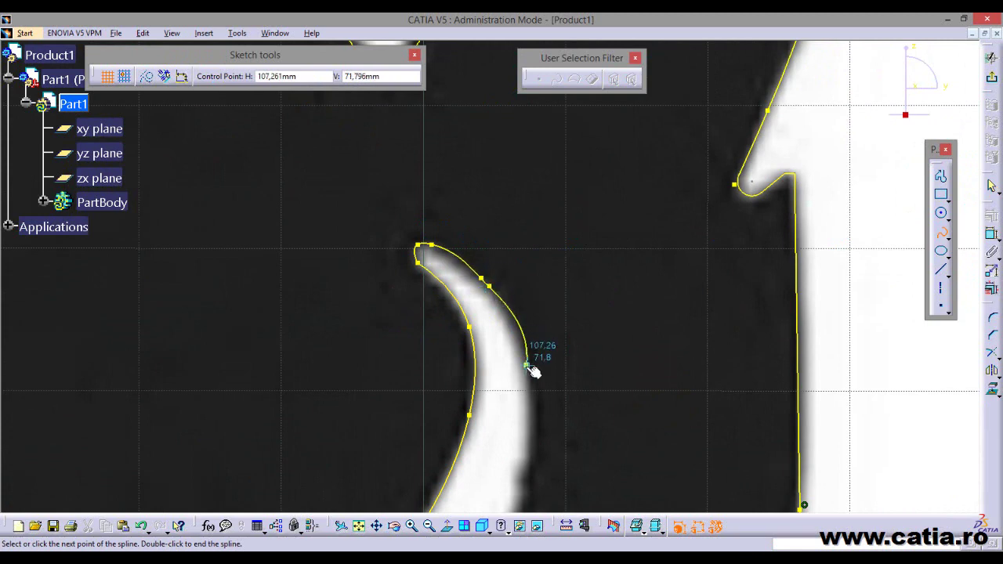
middle_click_drag(533, 369, 465, 248)
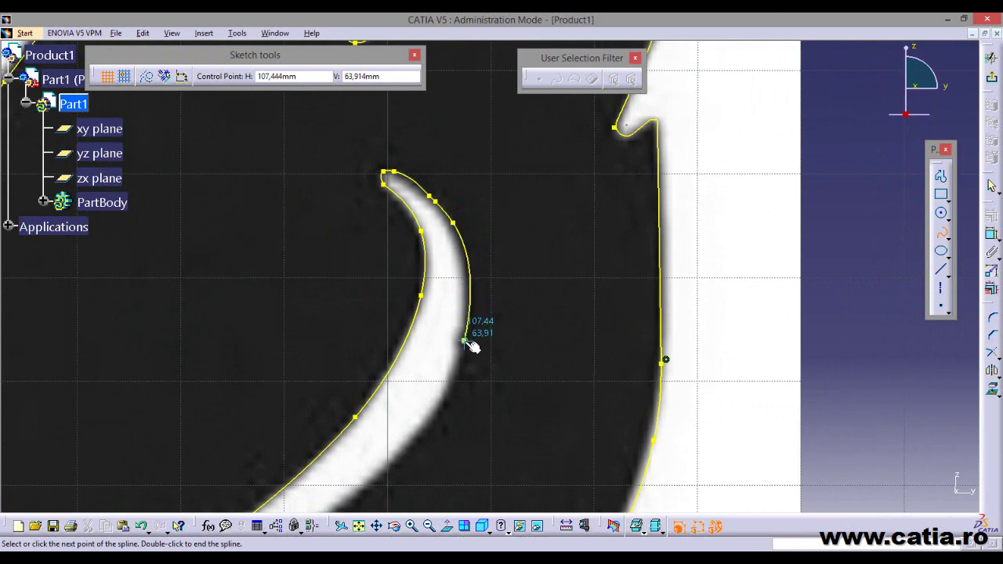
middle_click_drag(463, 376, 455, 251)
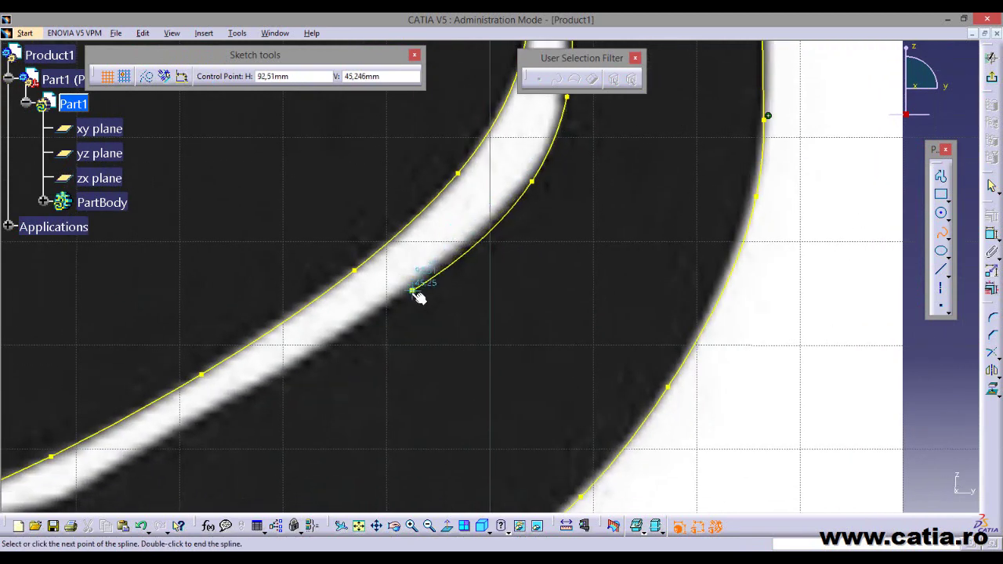
mouse_move(420, 298)
middle_mouse_down()
mouse_move(493, 275)
mouse_move(481, 235)
middle_mouse_up()
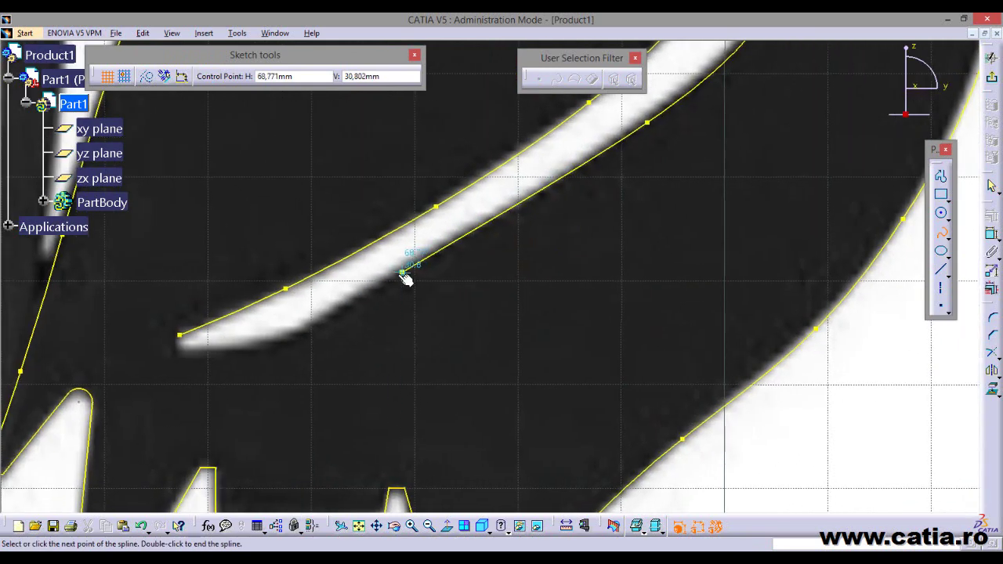
left_click(314, 329)
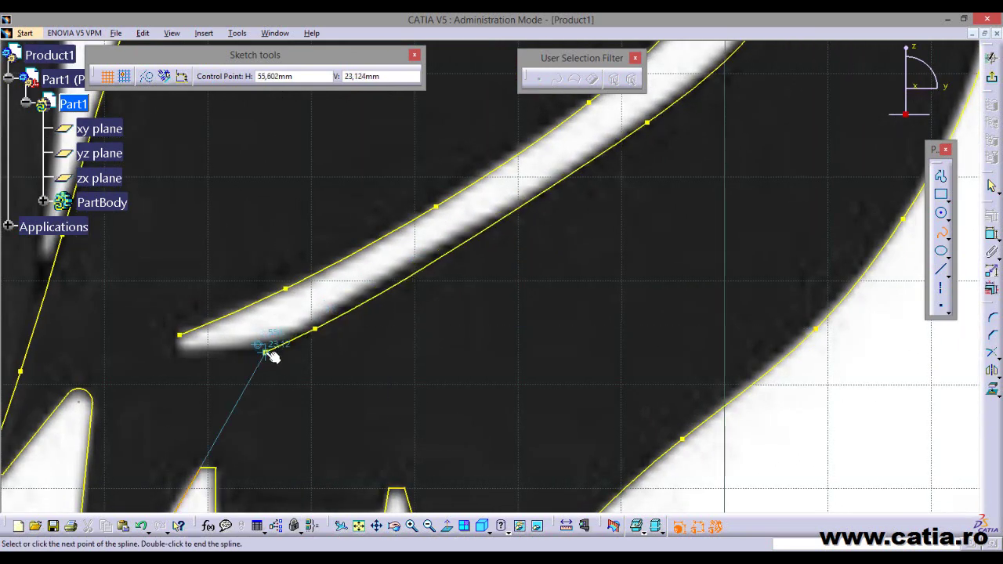
left_click(266, 353)
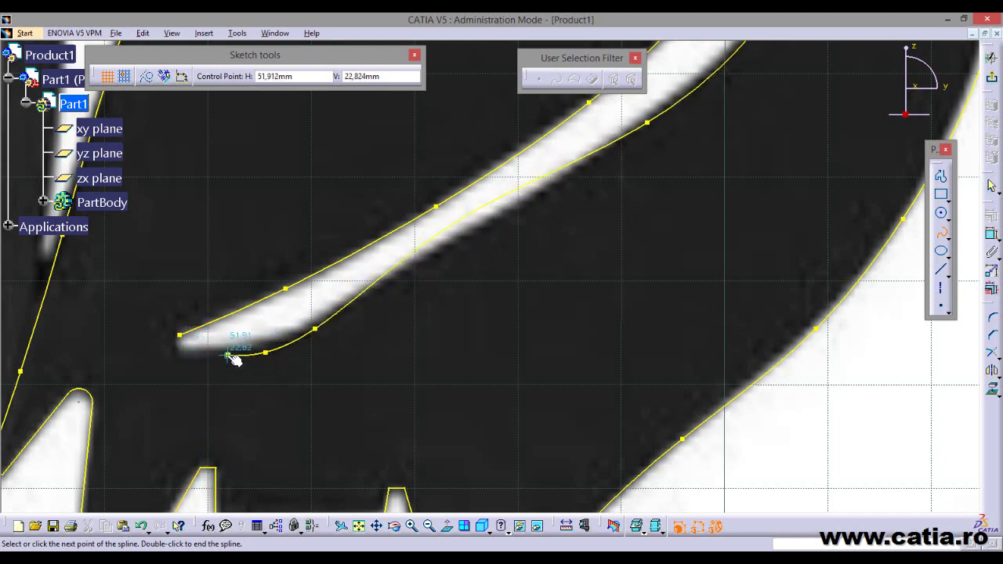
left_click(227, 355)
left_click(175, 353)
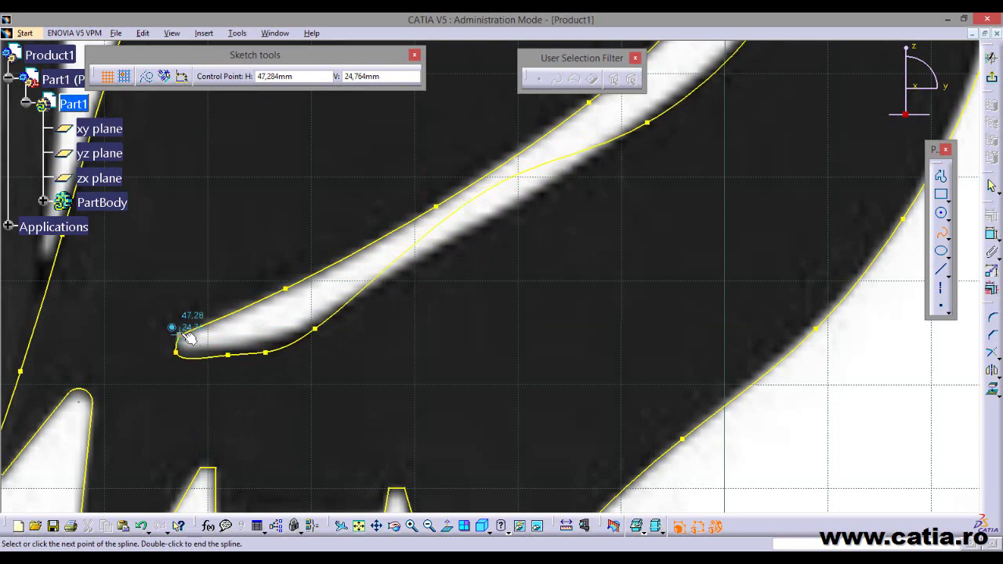
left_click(181, 335)
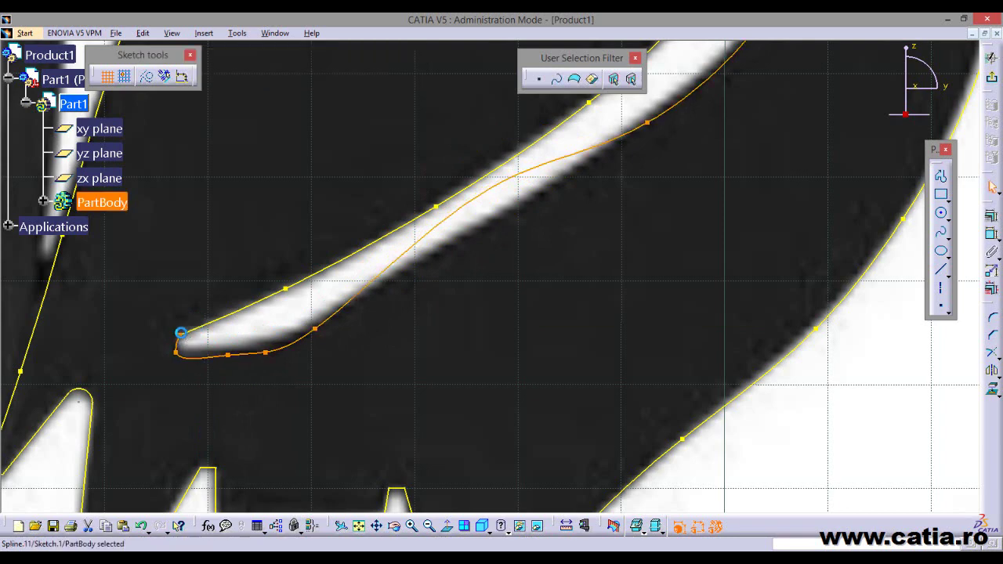
Insert a new stripe control point before CtrlPoint.10 and move it onto the stripe's edge
double_click(487, 194)
scroll(974, 324, "down", 3)
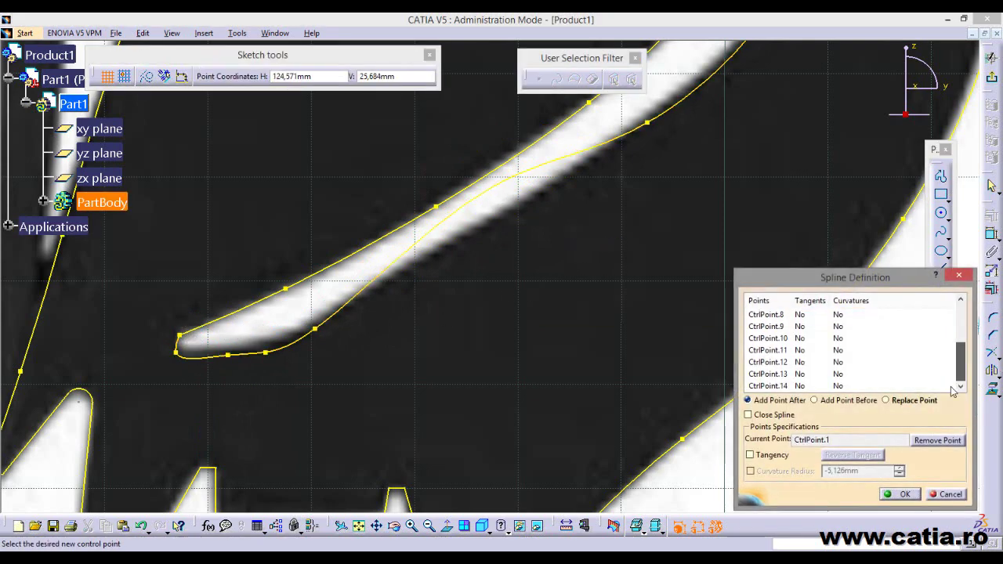
left_click(835, 338)
left_click(836, 400)
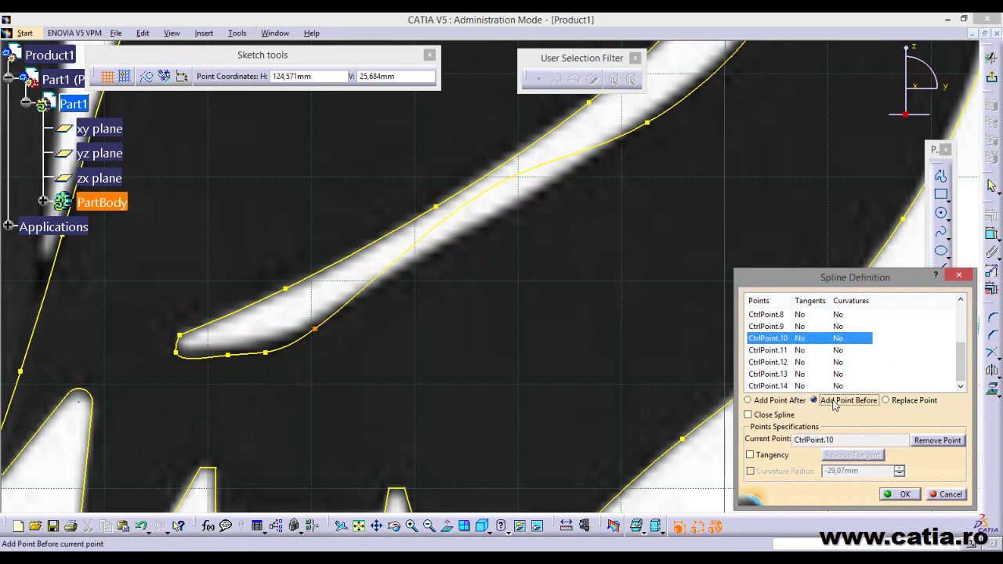
left_click(456, 205)
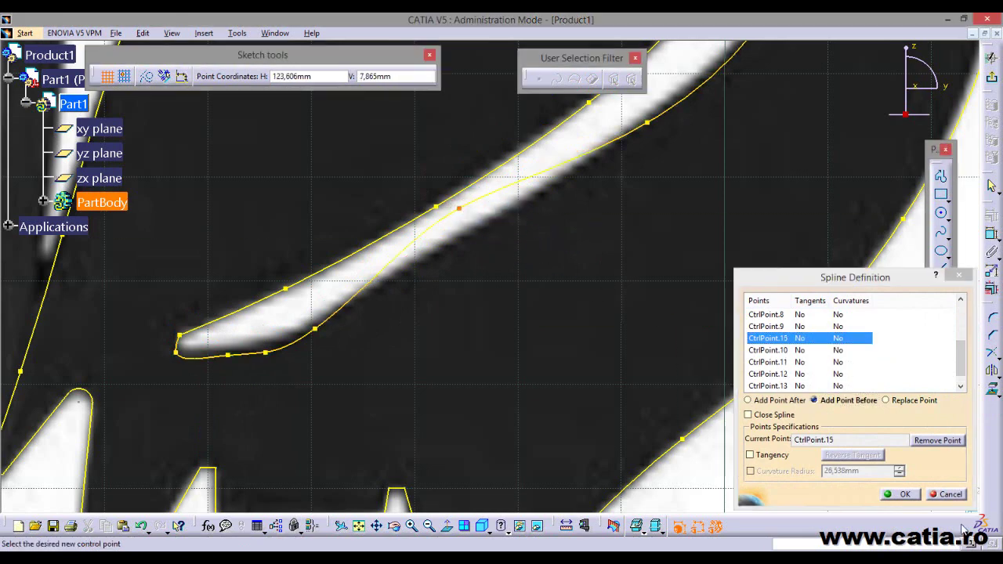
left_click(899, 493)
left_click_drag(459, 208, 473, 232)
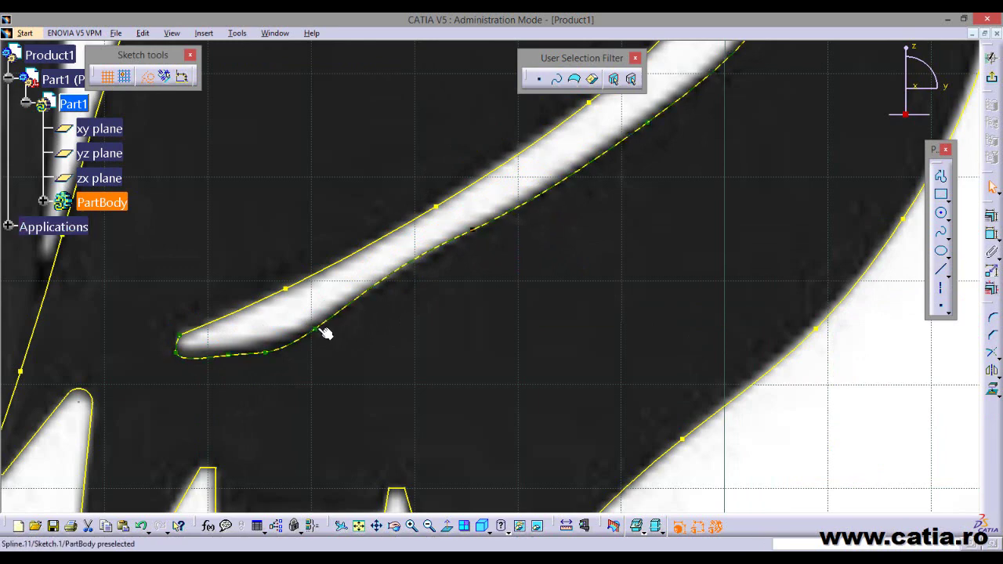
Drag the lower-edge control points to match the image and raise the left-end tip point
left_click_drag(314, 329, 401, 274)
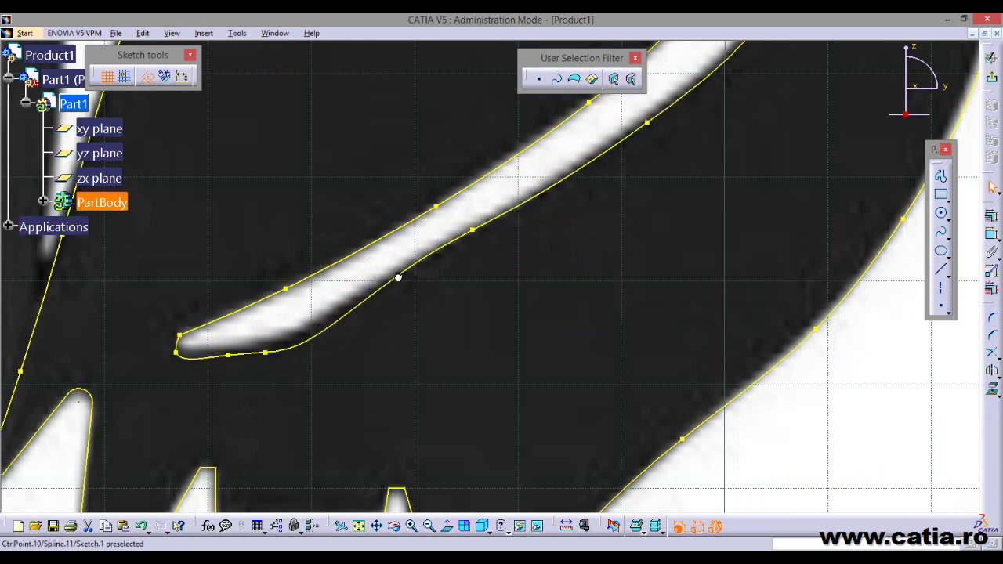
middle_click_drag(270, 354, 463, 270)
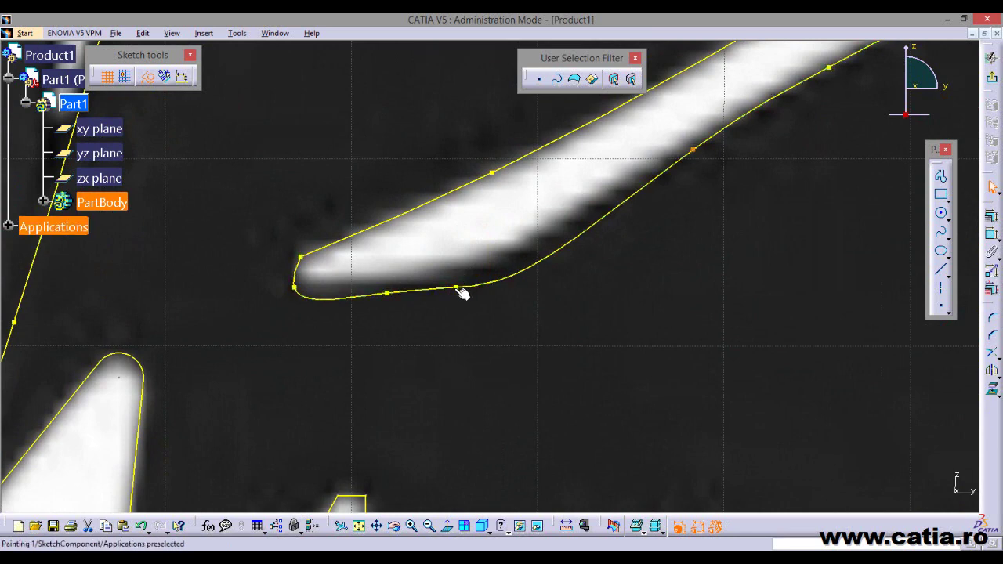
left_click_drag(457, 290, 551, 237)
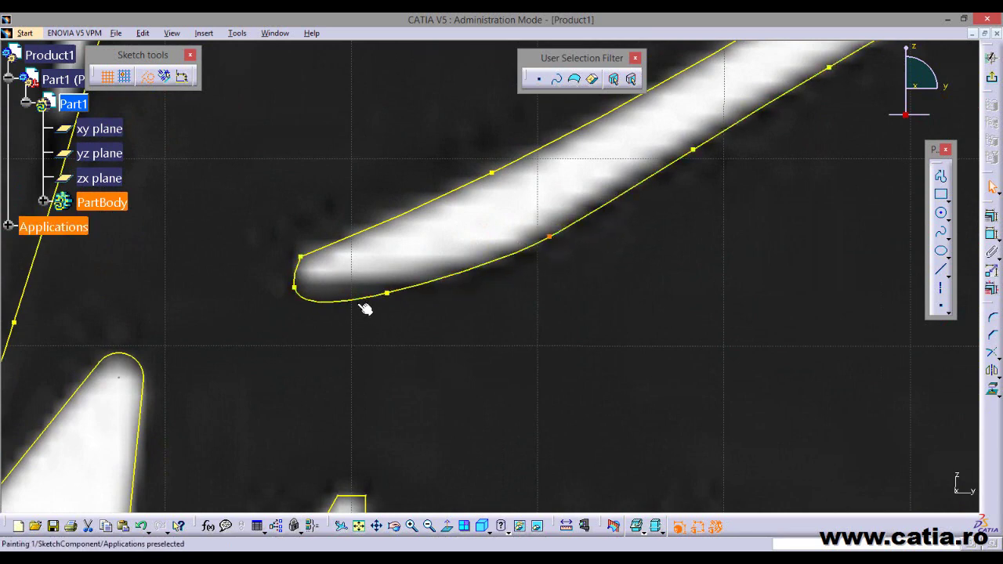
left_click_drag(387, 293, 404, 287)
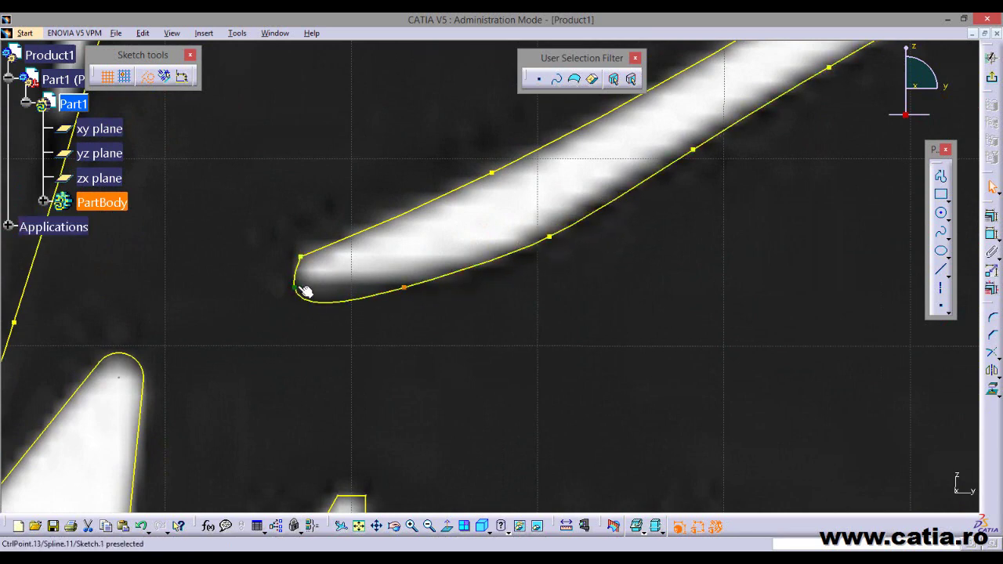
left_click_drag(301, 288, 297, 276)
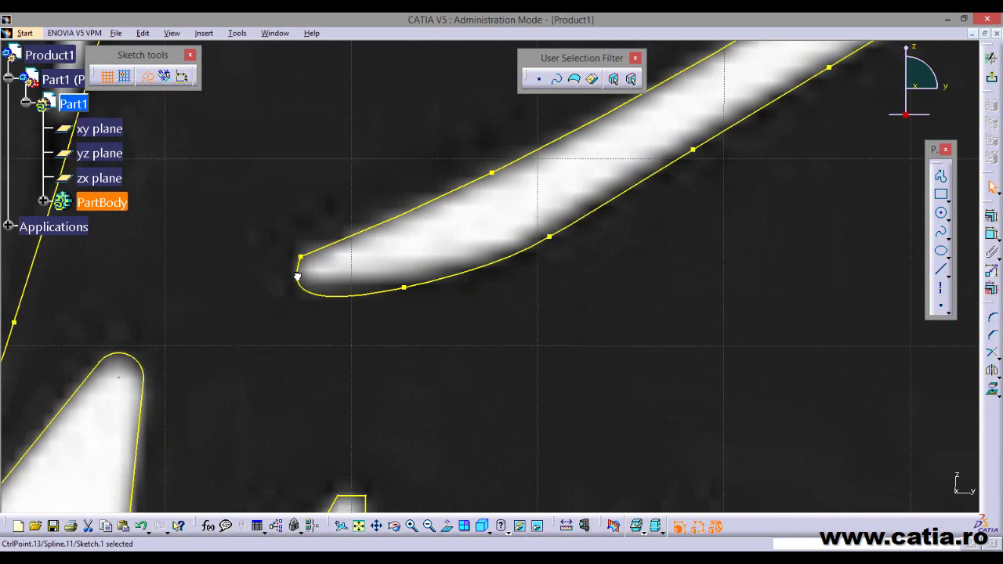
Give the tip control point a tangent direction and a larger curvature radius, then nudge it upward
right_click(297, 276)
mouse_move(345, 466)
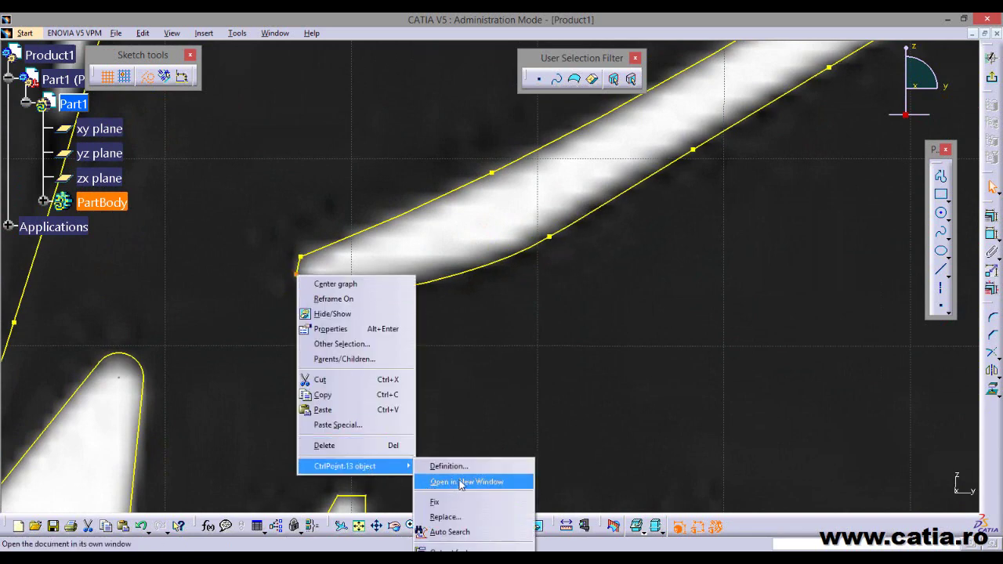
left_click(453, 466)
left_click(826, 461)
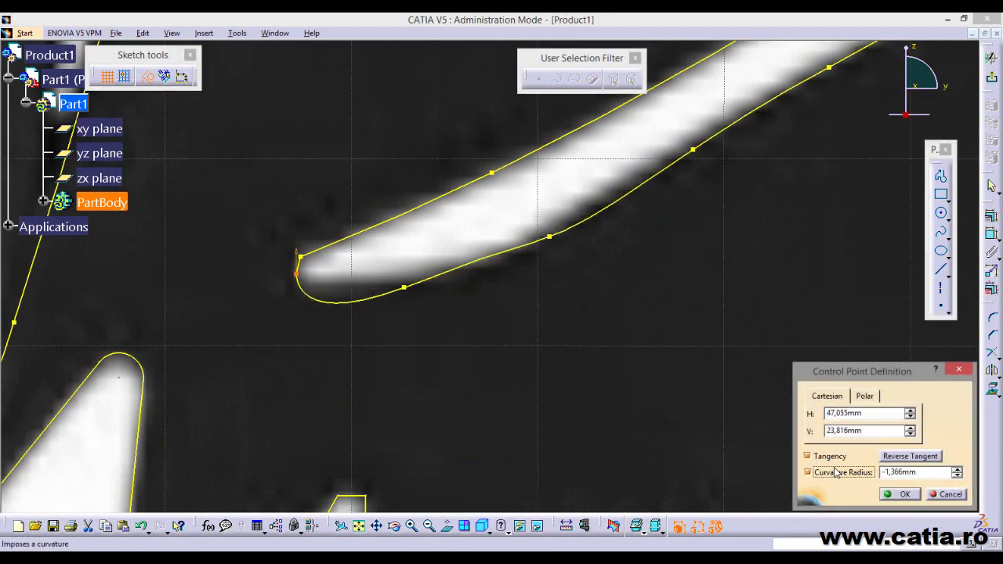
left_click(957, 475)
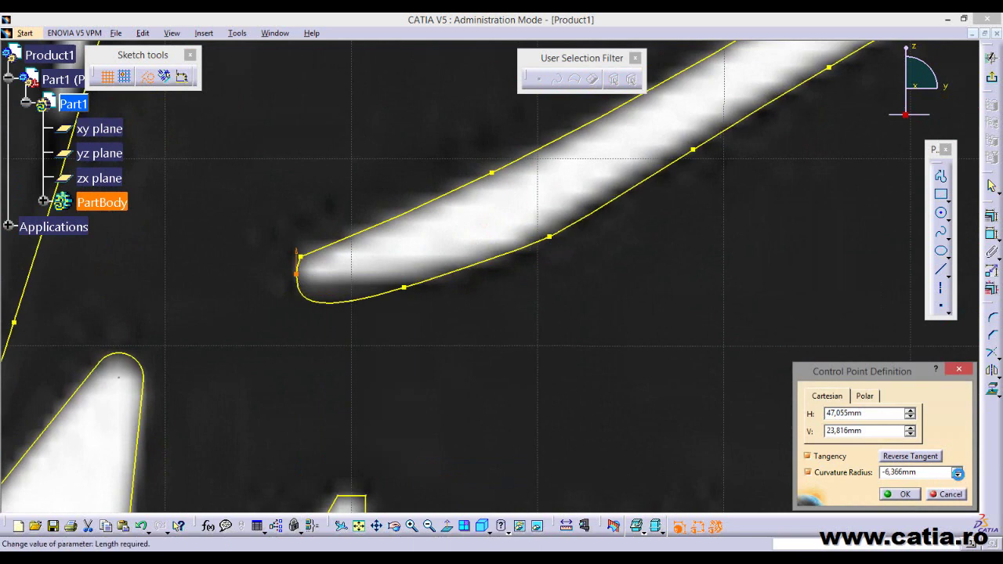
left_click(957, 470)
left_click(958, 470)
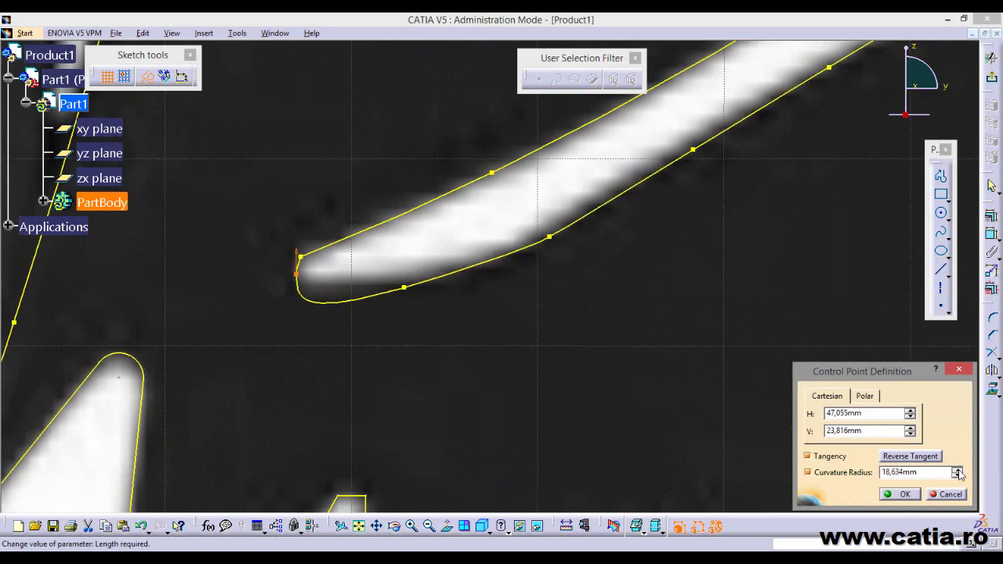
left_click(897, 494)
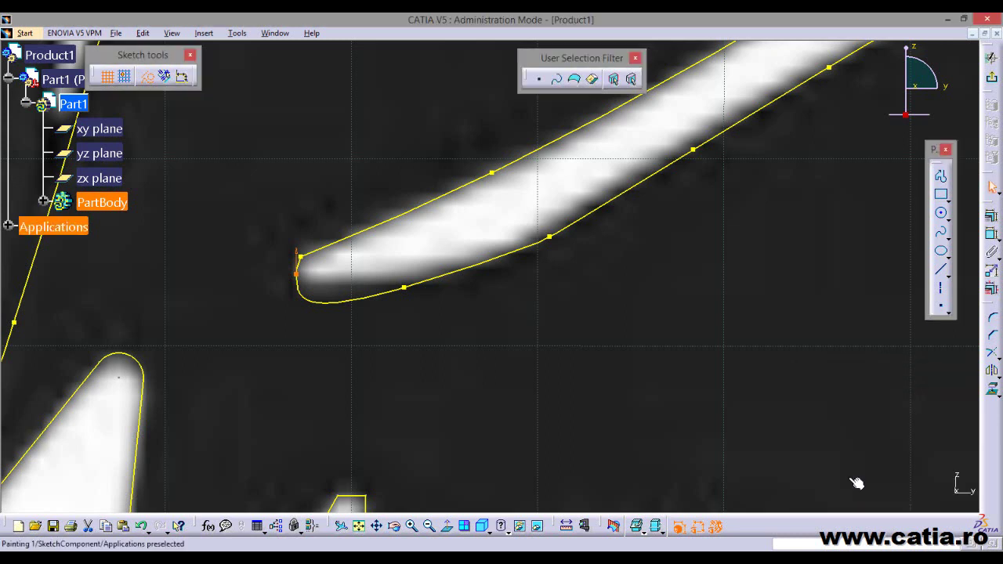
left_click_drag(297, 273, 295, 265)
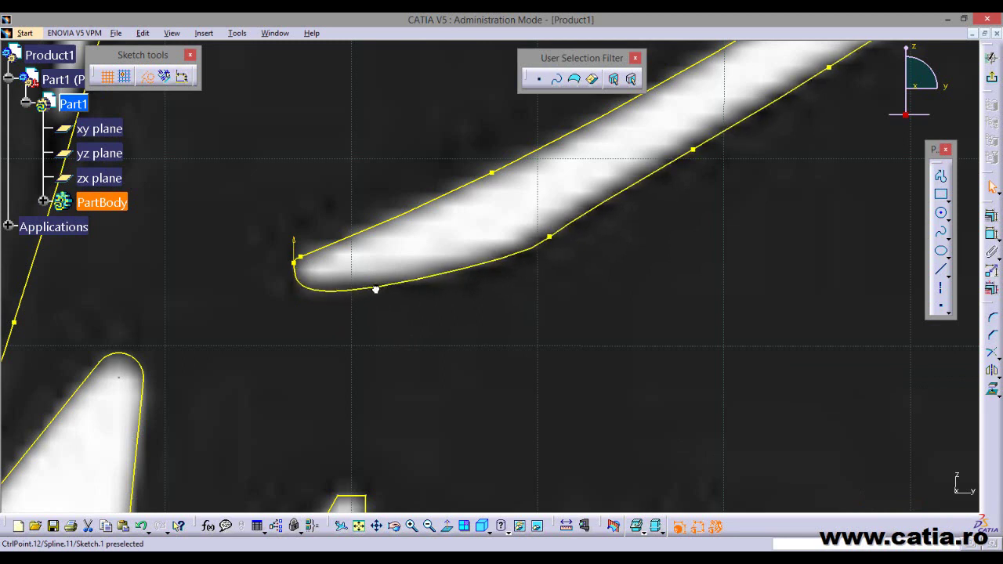
Reposition the lower and bend control points and impose tangency at the bend
left_click_drag(402, 285, 374, 288)
left_click_drag(564, 229, 542, 248)
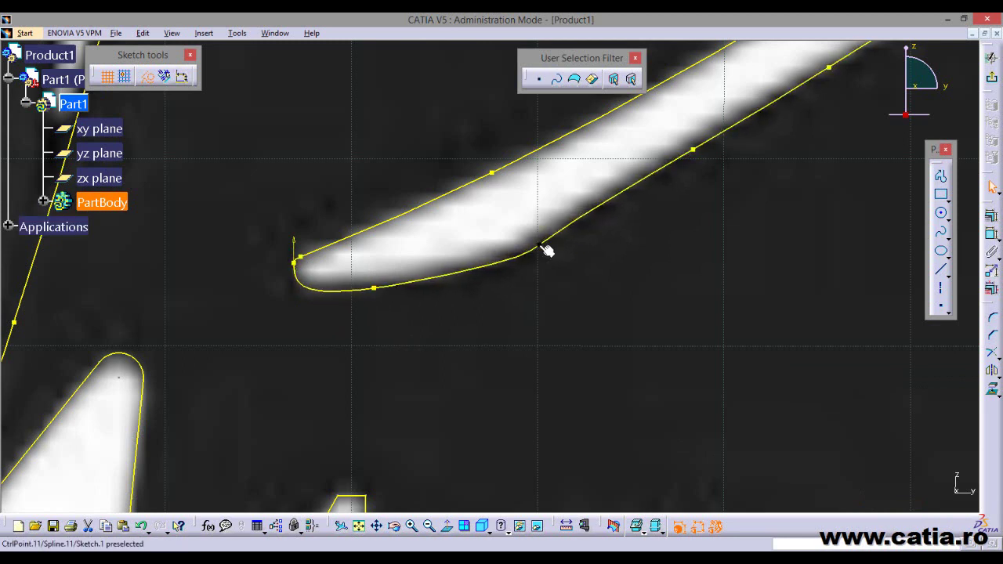
double_click(542, 247)
left_click(808, 456)
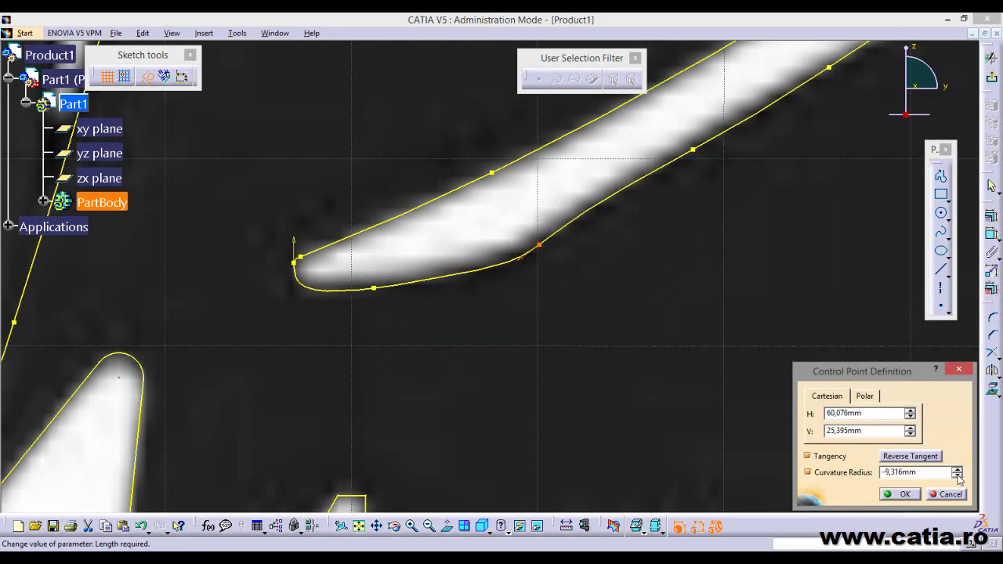
left_click(899, 494)
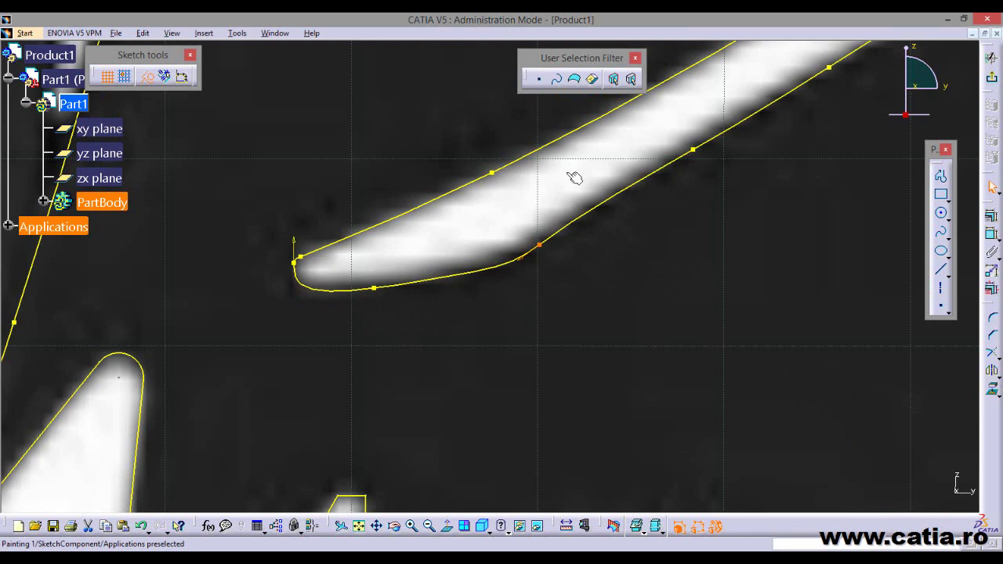
Reshape the stripe's lower edge by sliding its control points along the image outline
mouse_move(574, 178)
middle_mouse_down()
mouse_move(426, 242)
mouse_move(414, 264)
middle_mouse_up()
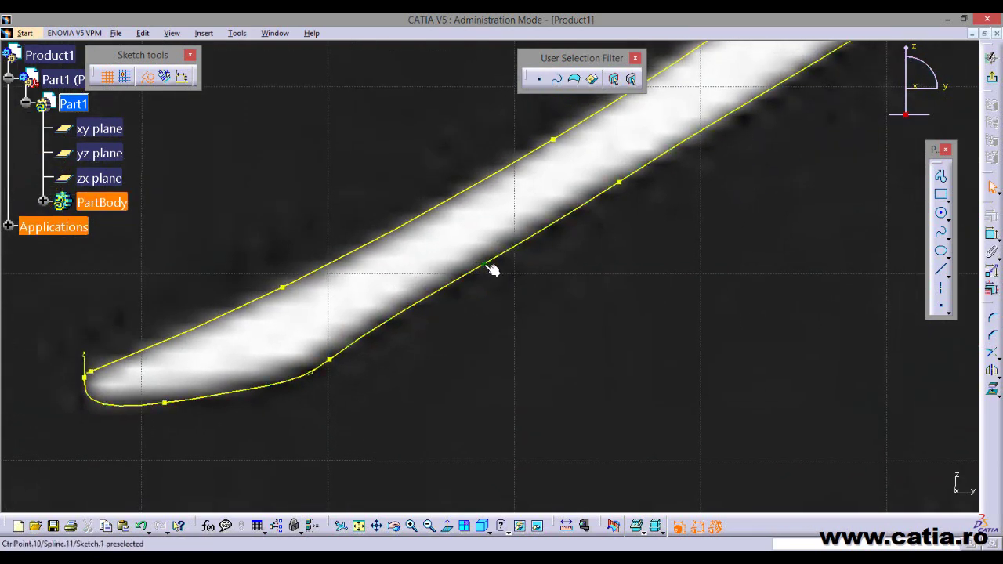
middle_click_drag(497, 268, 390, 335, "ctrl")
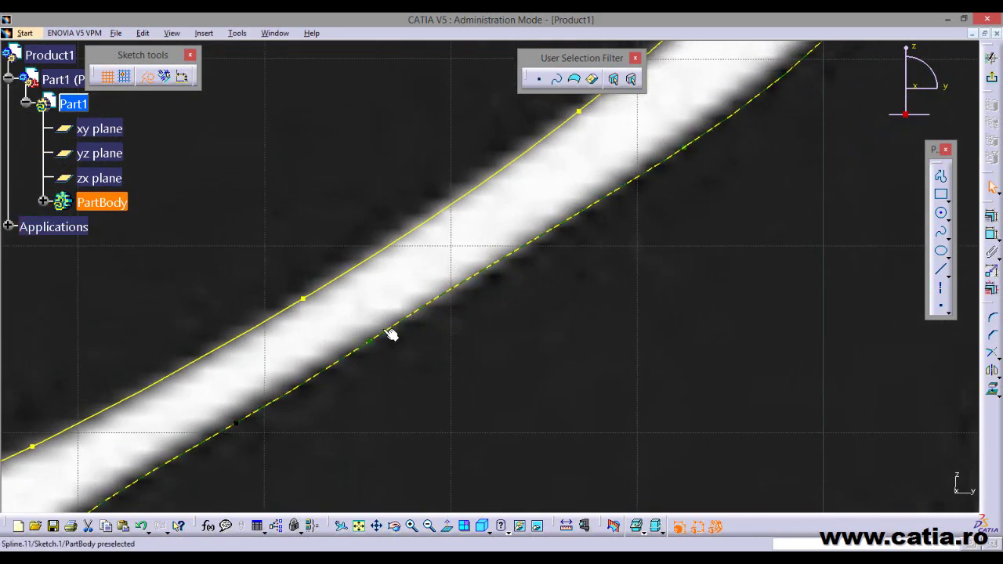
left_click_drag(390, 334, 465, 291)
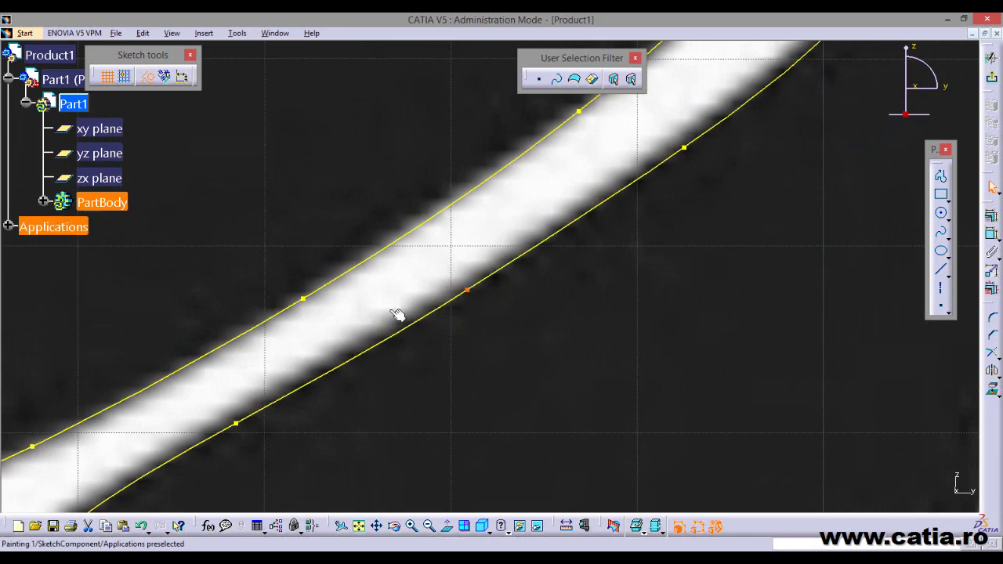
mouse_move(346, 345)
left_mouse_down()
mouse_move(318, 358)
mouse_move(387, 319)
left_mouse_up()
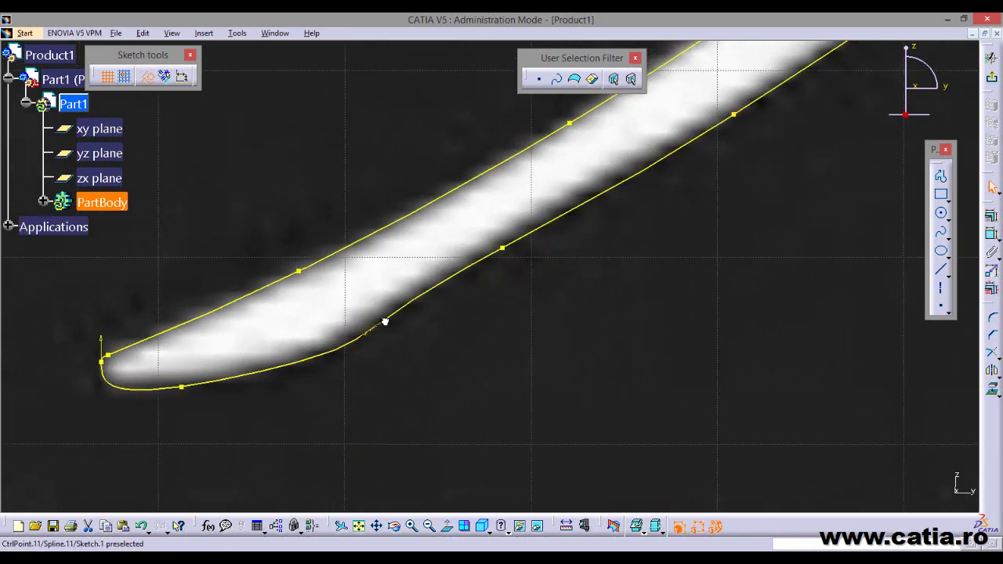
middle_click_drag(504, 241, 342, 363)
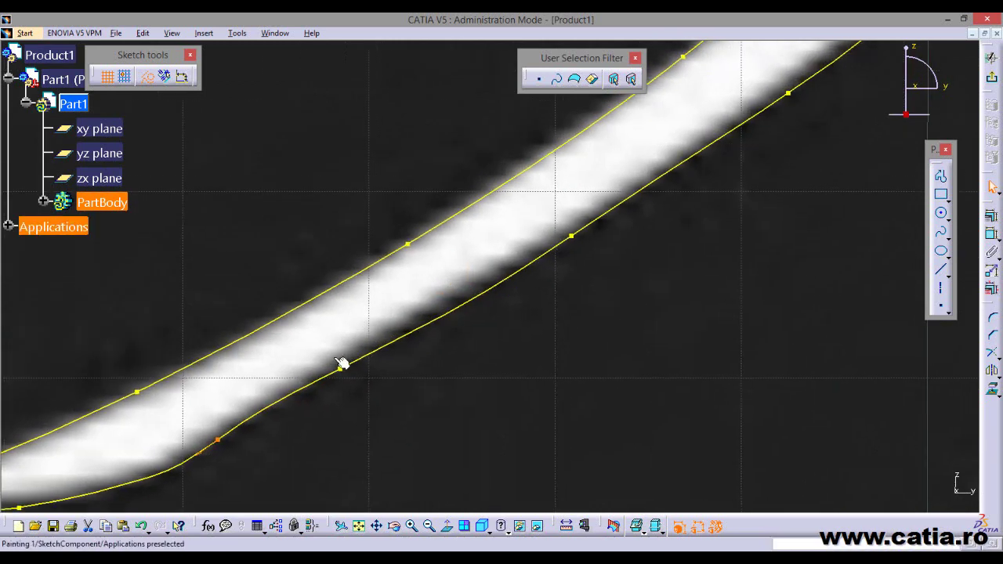
left_click_drag(346, 375, 467, 297)
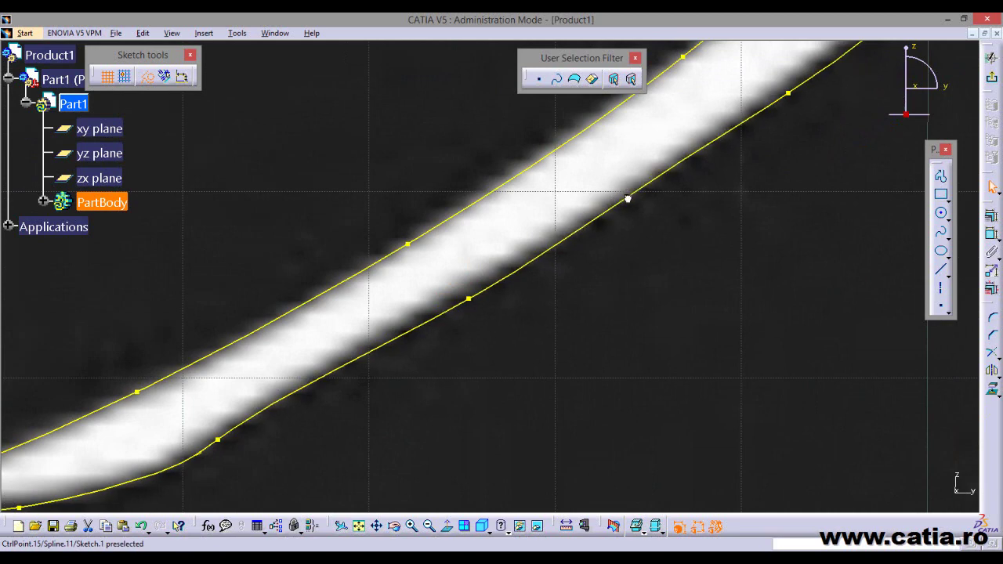
Redefine the lower bend point's curvature radius, trying 0, 5 mm and negative values
middle_click_drag(497, 217, 409, 325, "ctrl")
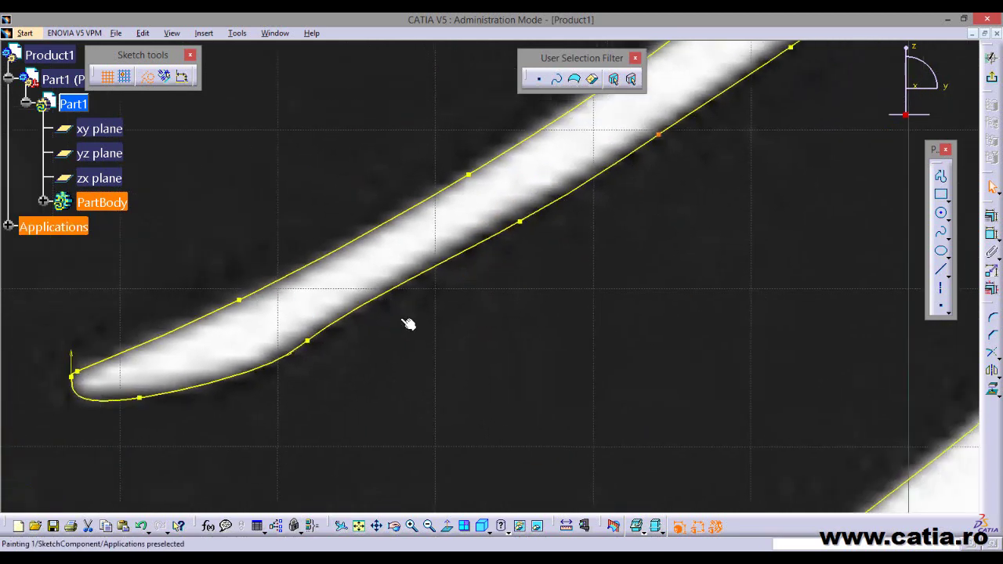
double_click(305, 341)
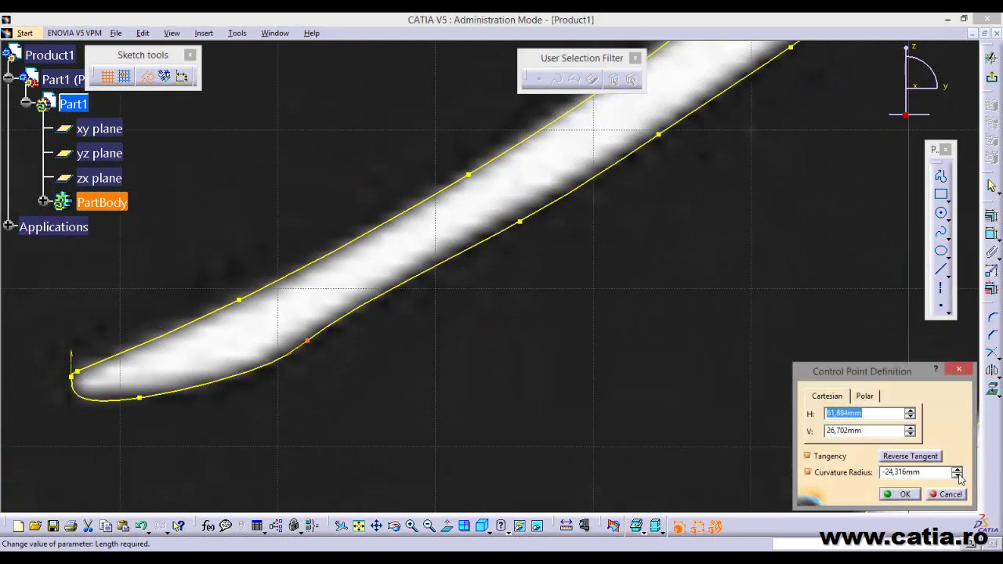
double_click(883, 473)
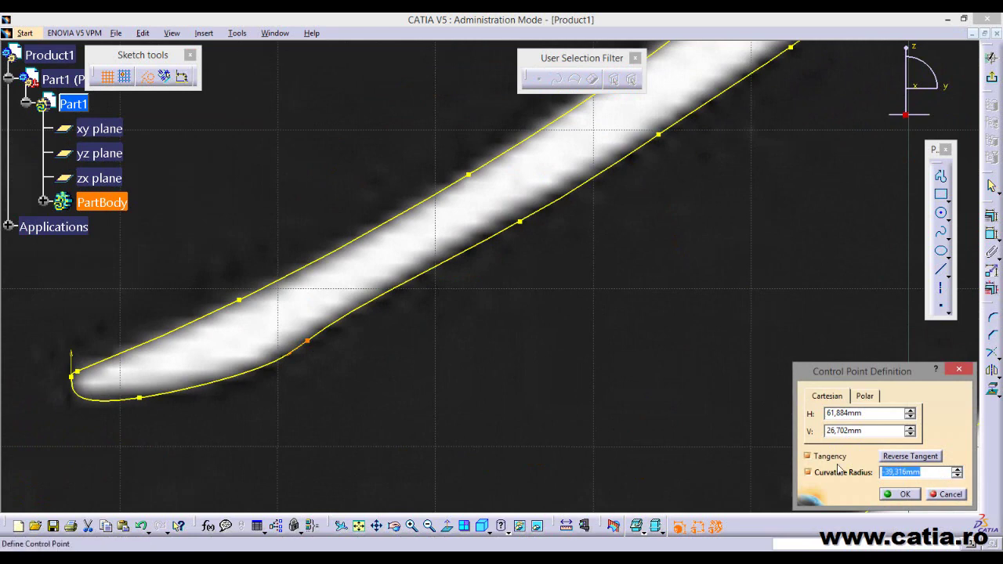
type("0")
left_click(871, 431)
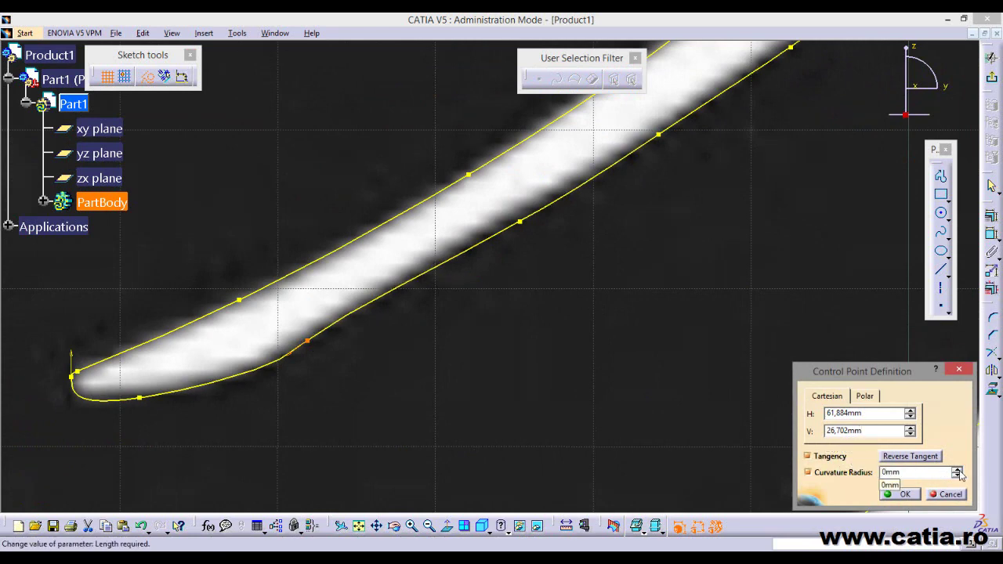
left_click(958, 471)
left_click(958, 476)
left_click(958, 476)
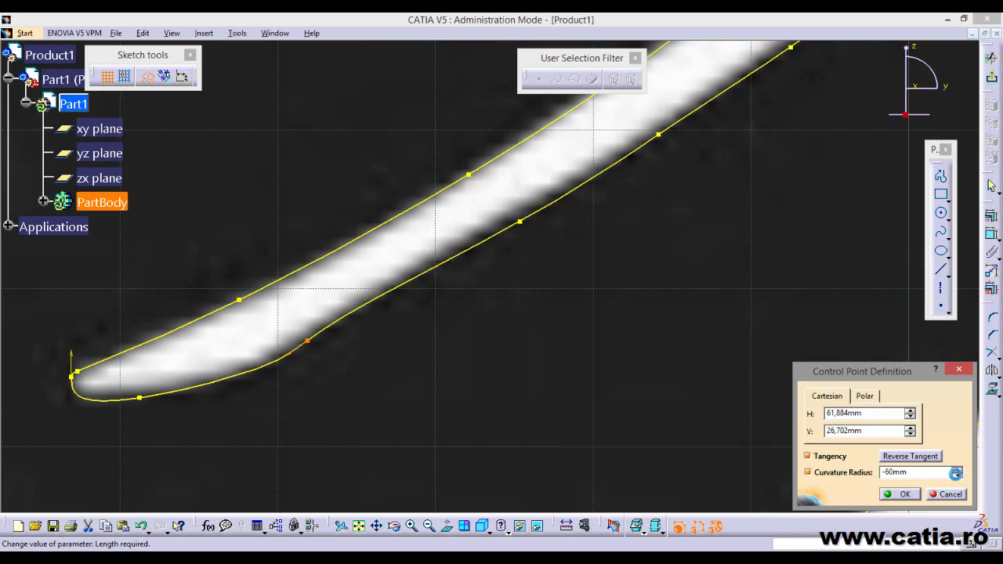
left_click(901, 494)
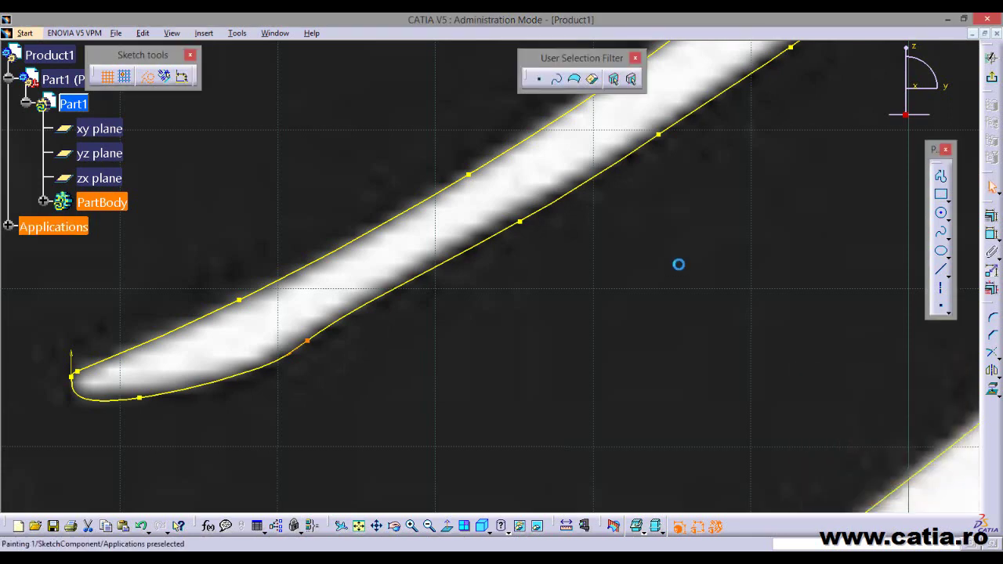
Inspect the crescent-shaped spline, then zoom out to view the whole traced owl
mouse_move(575, 143)
middle_mouse_down()
mouse_move(311, 376)
mouse_move(284, 421)
mouse_move(352, 395)
mouse_move(491, 185)
middle_mouse_up()
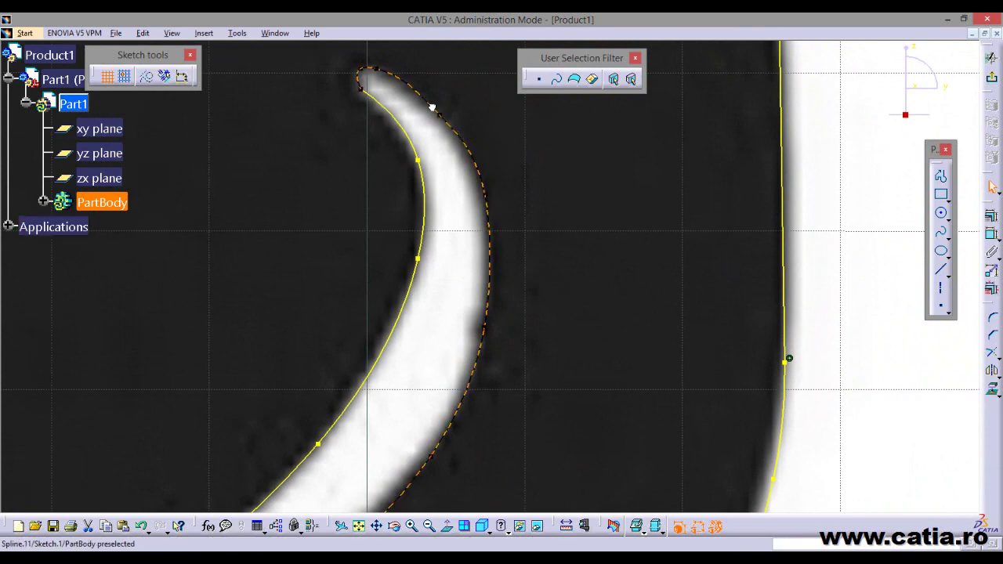
left_click(431, 107)
left_click(139, 530)
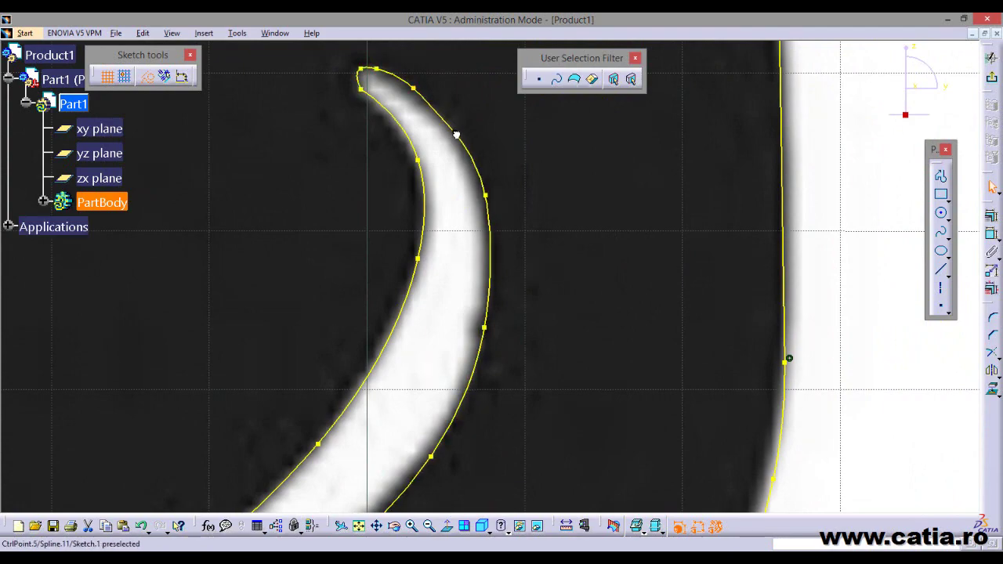
mouse_move(443, 149)
middle_mouse_down()
mouse_move(428, 195)
mouse_move(486, 335)
mouse_move(473, 311)
mouse_move(489, 335)
mouse_move(650, 318)
middle_mouse_up()
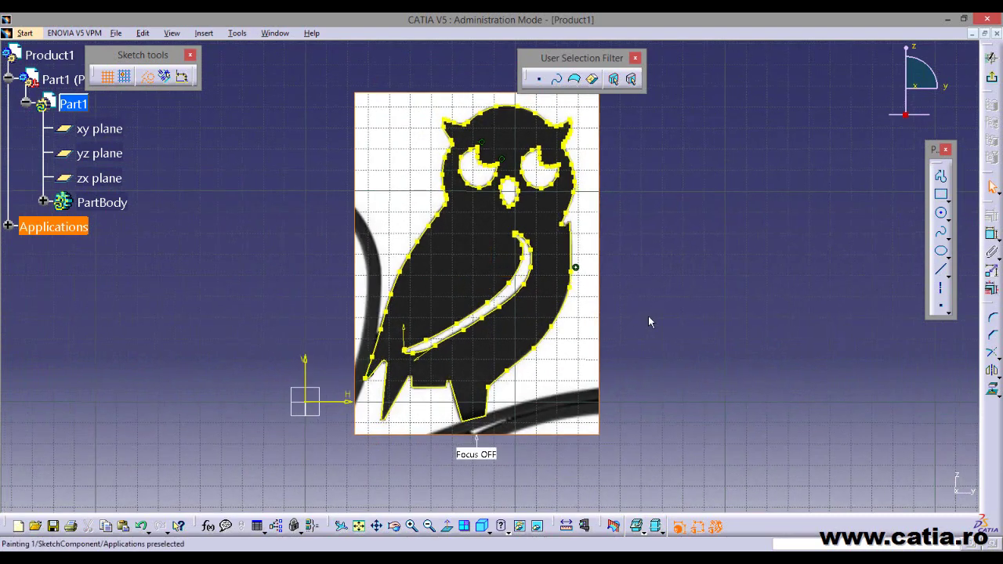
Run Sketch Analysis once to check the owl profiles, then close it
left_click(237, 33)
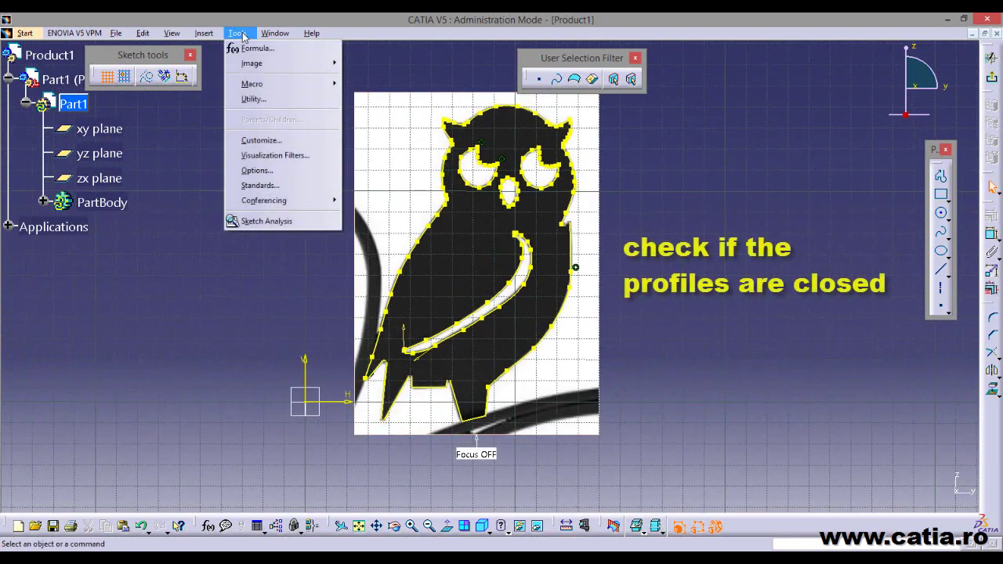
left_click(286, 224)
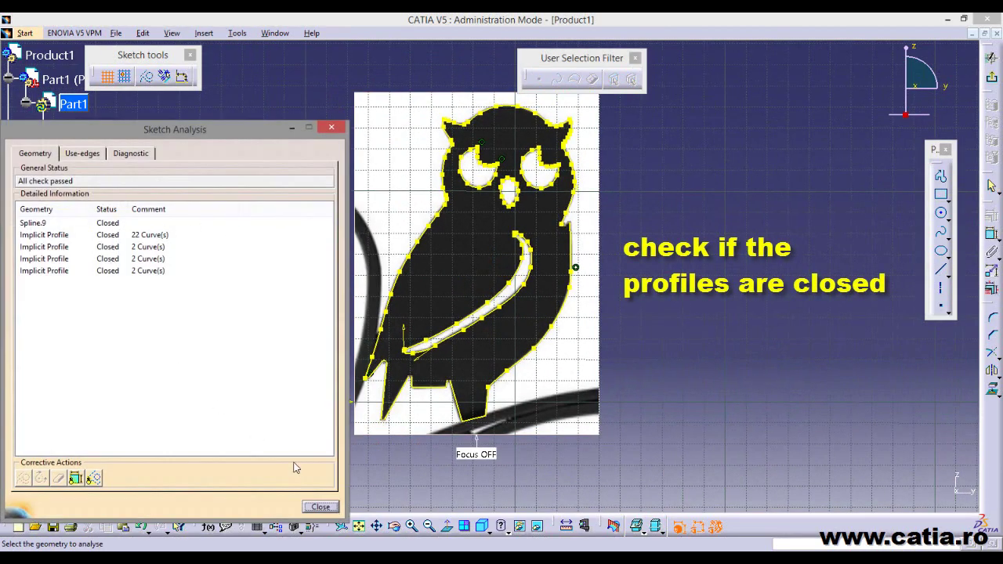
left_click(320, 507)
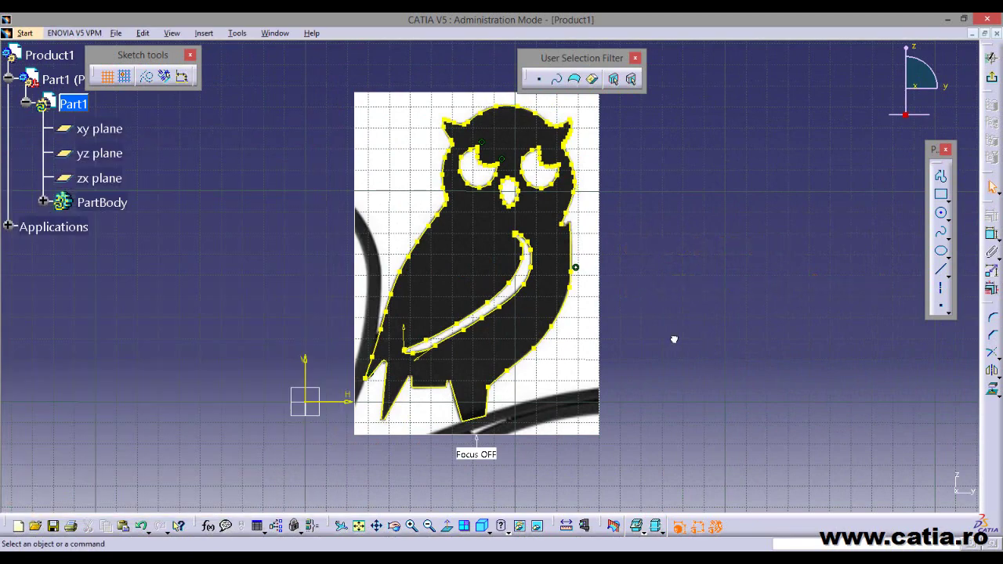
middle_click_drag(665, 329, 663, 333)
Confirm the nose, outline, both eyes and wing profiles are Closed, then exit the Sketcher
left_click(237, 33)
left_click(286, 220)
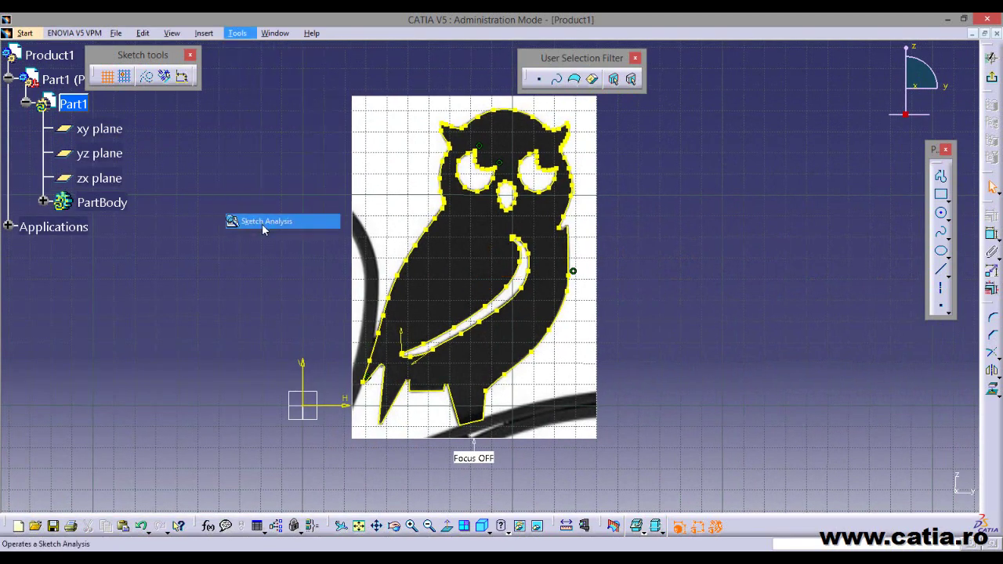
left_click(107, 223)
left_click(110, 235)
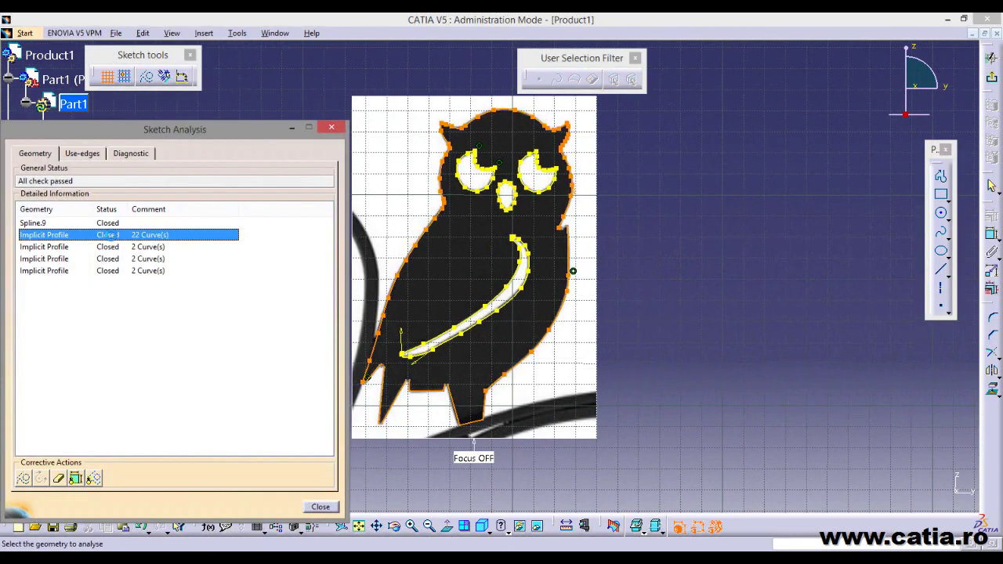
left_click(110, 247)
left_click(109, 259)
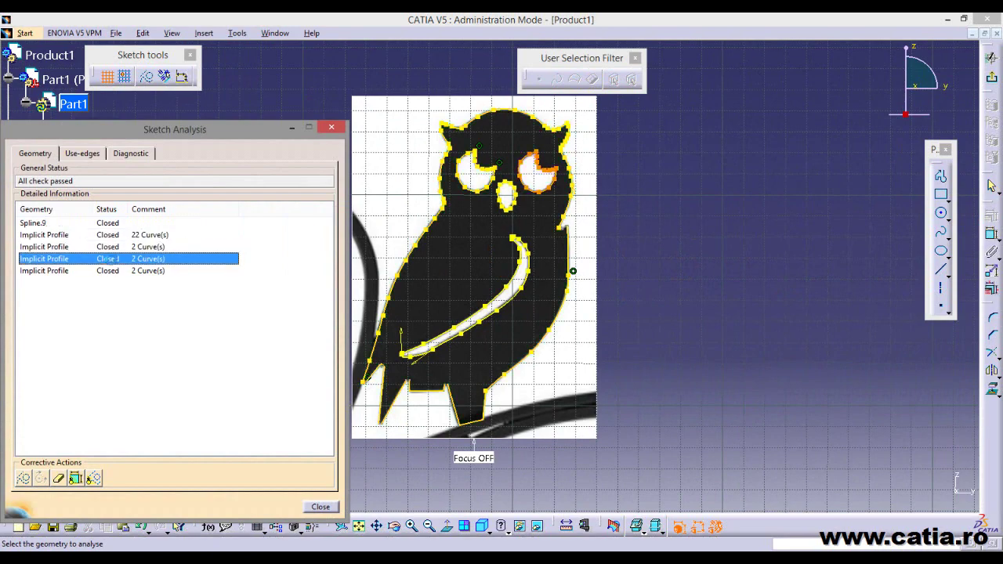
left_click(112, 271)
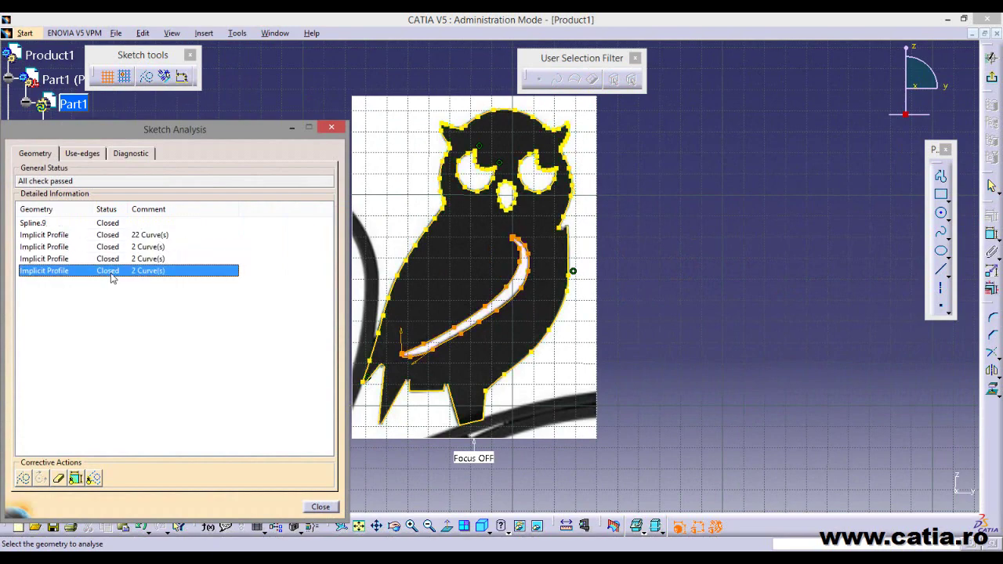
left_click(320, 508)
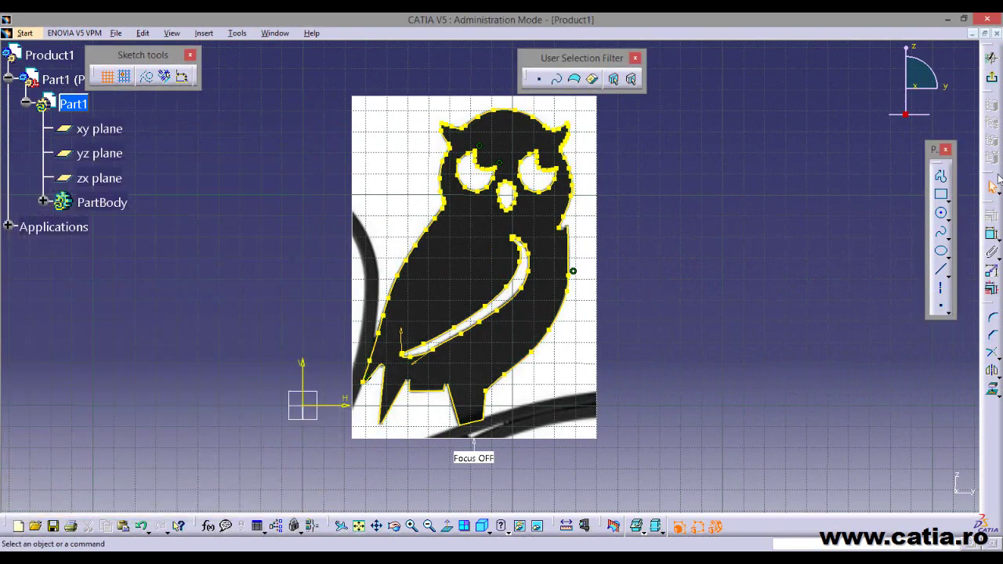
left_click(993, 81)
Pad Sketch.1 to a 2 mm solid and expand PartBody to show Pad.1
middle_click_drag(682, 242, 829, 219)
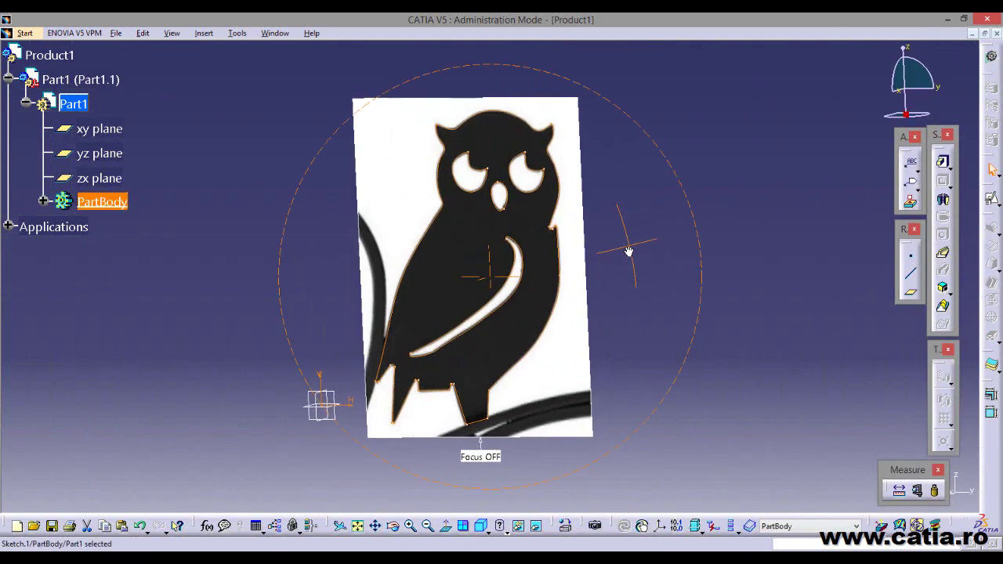
left_click(944, 163)
type("2")
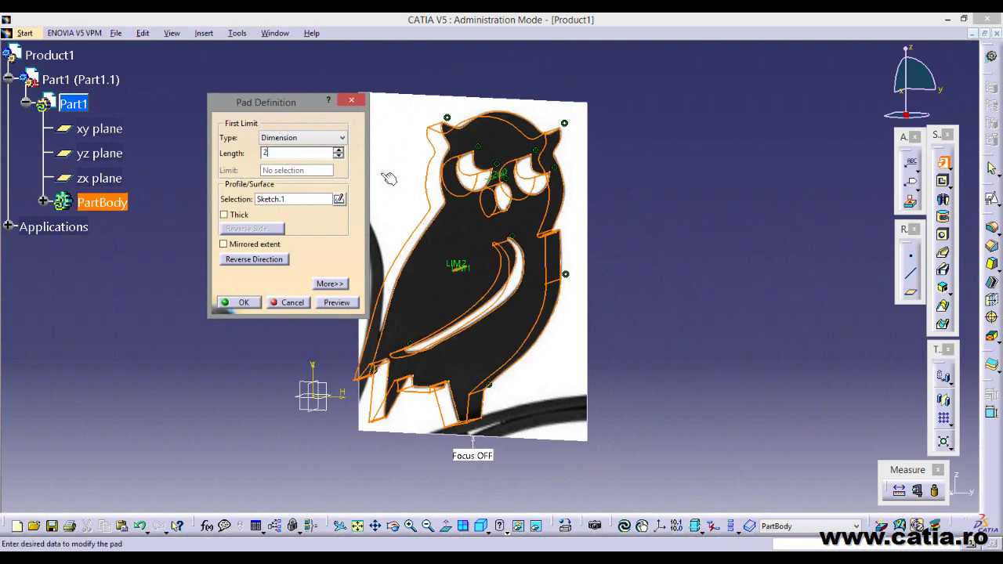
left_click(339, 304)
left_click(236, 304)
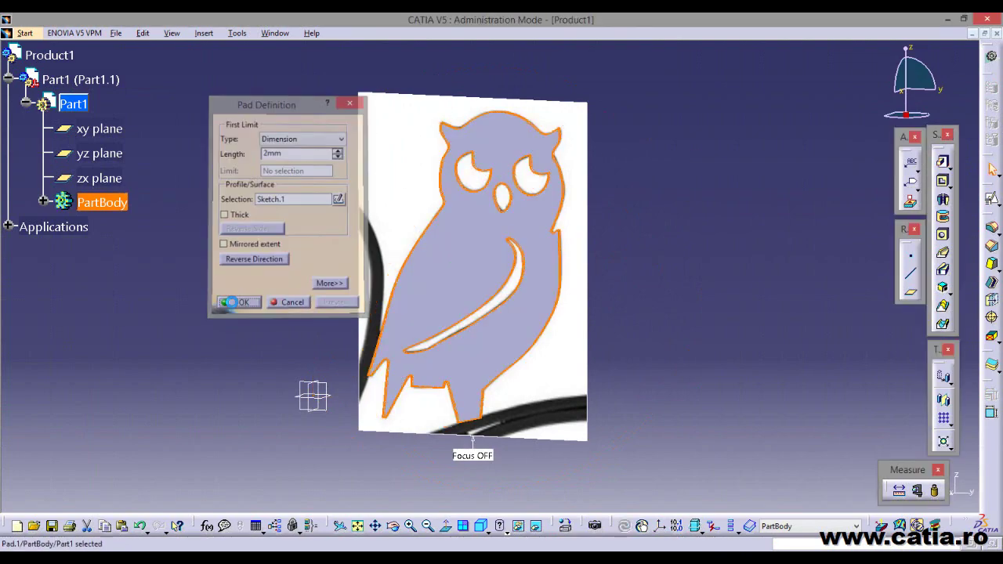
mouse_move(398, 291)
middle_mouse_down()
mouse_move(651, 290)
mouse_move(280, 273)
middle_mouse_up()
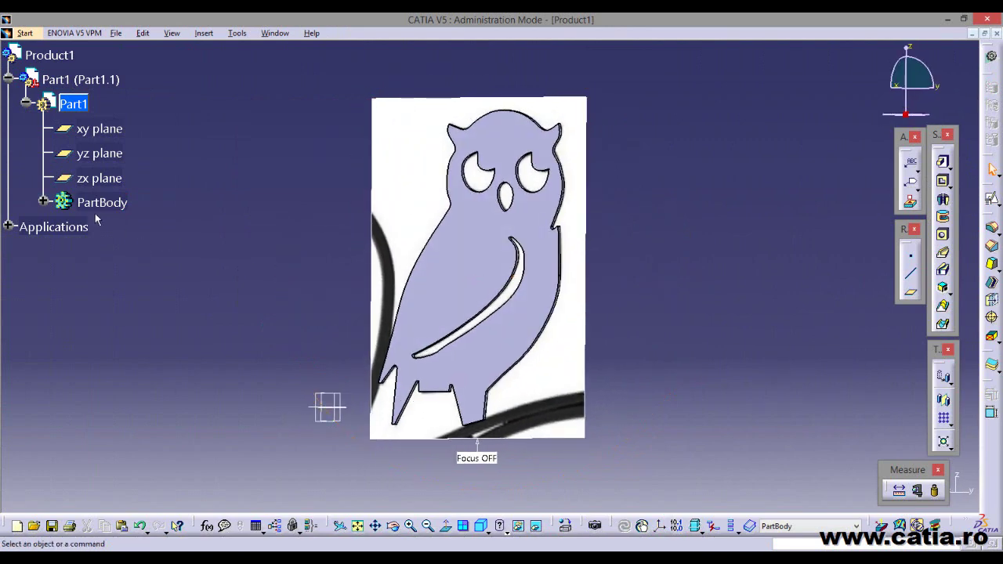
left_click(44, 201)
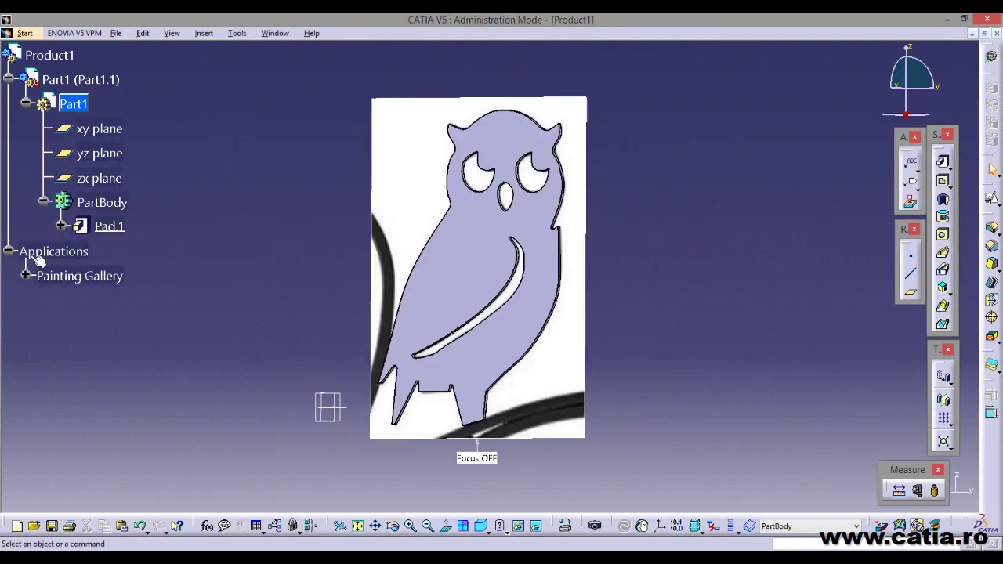
left_click(88, 276)
Hide the Painting Gallery owl picture and rotate the plate to inspect it
right_click(88, 276)
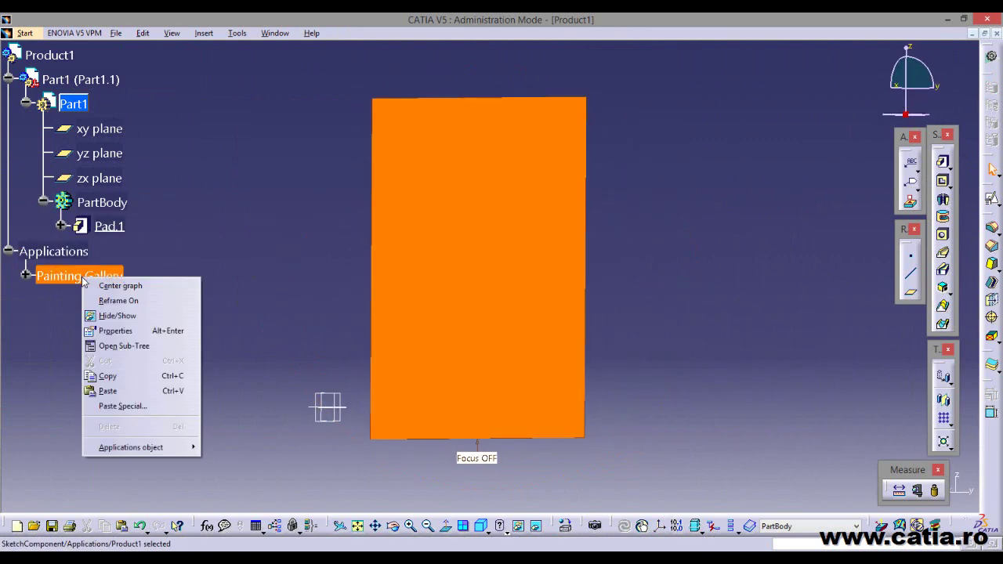
left_click(144, 322)
mouse_move(305, 277)
middle_mouse_down()
mouse_move(373, 299)
mouse_move(397, 203)
mouse_move(385, 71)
mouse_move(526, 201)
mouse_move(379, 338)
mouse_move(384, 369)
mouse_move(537, 425)
mouse_move(510, 320)
mouse_move(601, 357)
mouse_move(622, 421)
mouse_move(609, 313)
mouse_move(604, 357)
mouse_move(657, 202)
mouse_move(353, 258)
middle_mouse_up()
Open Sketch.1 under Pad.1 to review the profile, then exit and orbit the padded owl
left_click(61, 226)
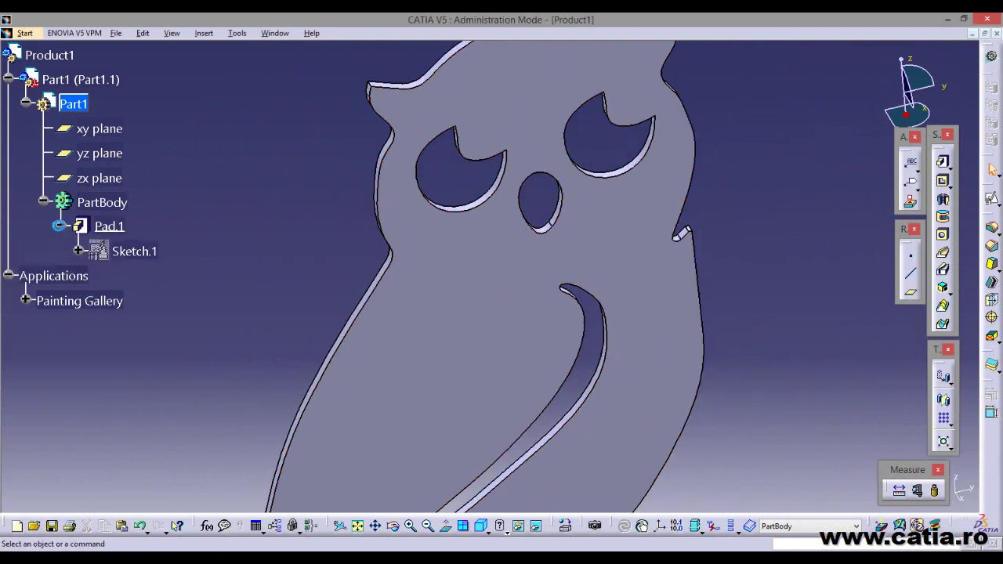
double_click(128, 252)
mouse_move(268, 214)
middle_mouse_down()
mouse_move(287, 152)
mouse_move(428, 195)
mouse_move(526, 118)
mouse_move(492, 123)
mouse_move(584, 209)
middle_mouse_up()
mouse_move(582, 402)
middle_mouse_down()
mouse_move(488, 275)
mouse_move(470, 353)
mouse_move(407, 186)
mouse_move(316, 259)
mouse_move(475, 405)
mouse_move(475, 423)
middle_mouse_up()
left_click(991, 59)
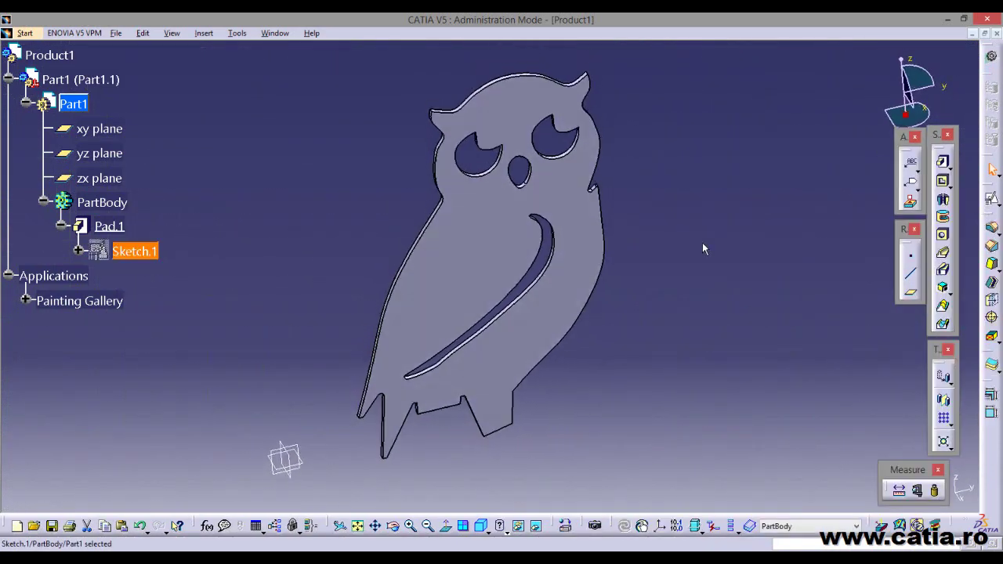
middle_click_drag(702, 242, 522, 414)
mouse_move(548, 353)
middle_mouse_down()
mouse_move(600, 312)
mouse_move(465, 316)
mouse_move(607, 292)
middle_mouse_up()
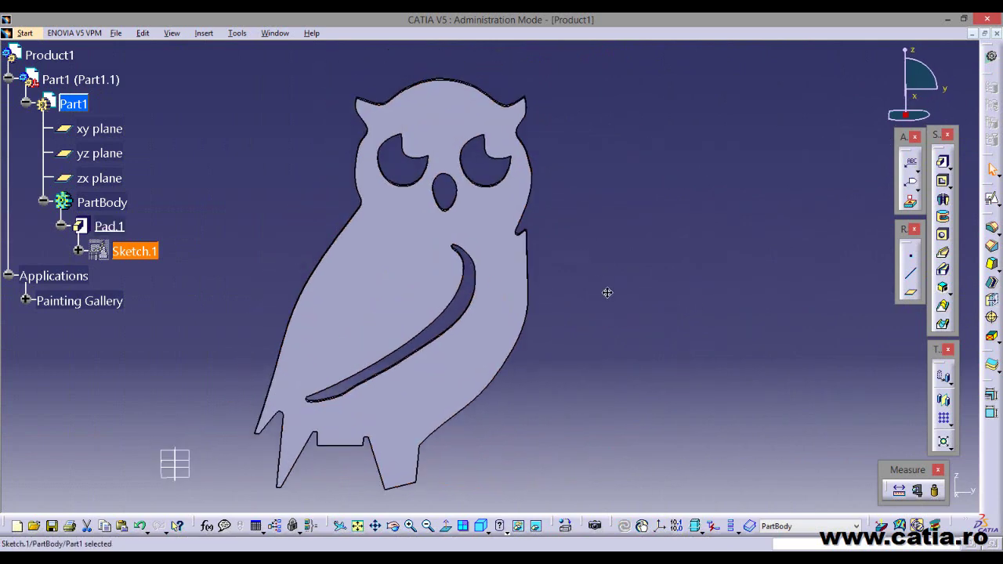
left_click(116, 34)
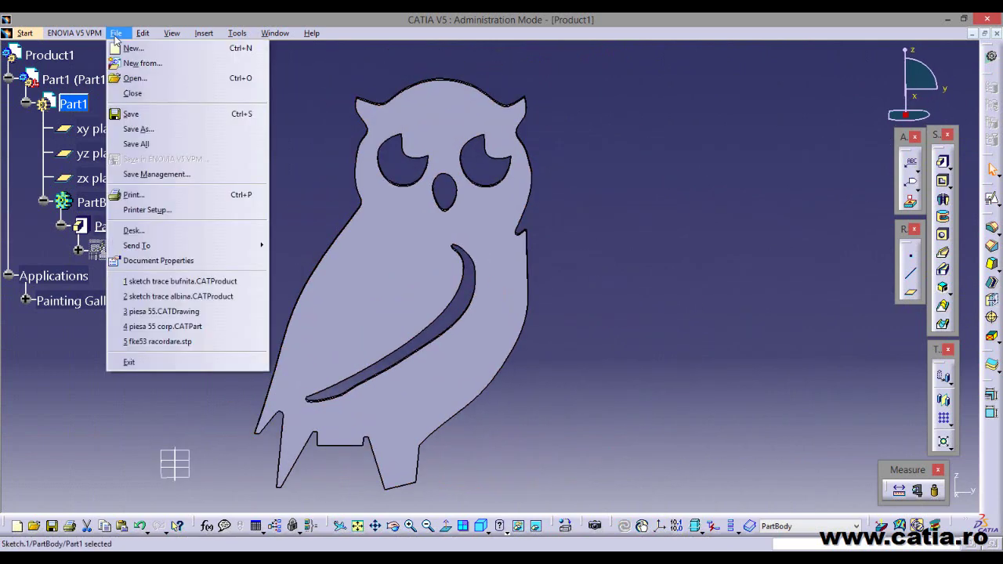
Open the recent 'sketch trace albina' project and hide the bee reference picture
left_click(226, 301)
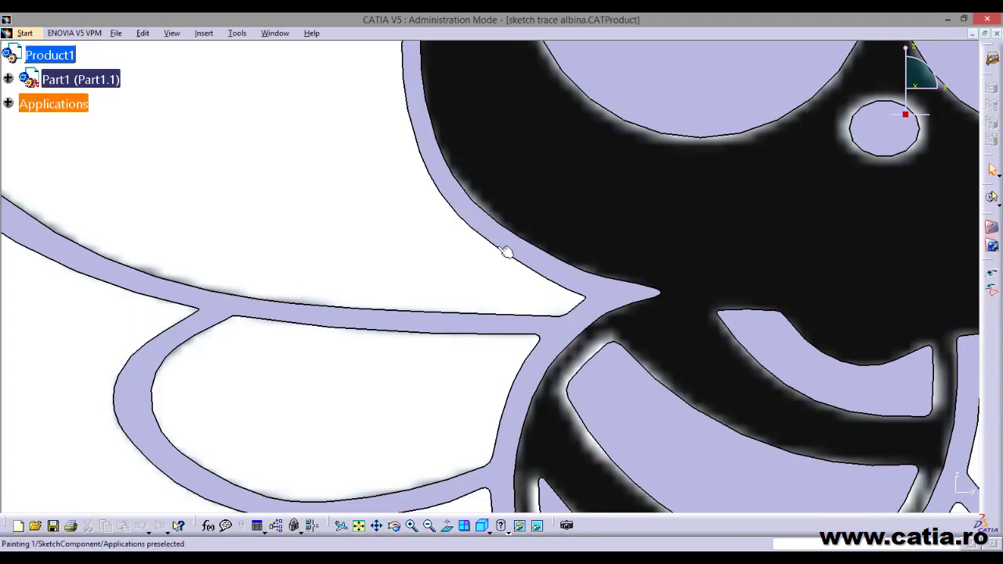
mouse_move(506, 250)
middle_mouse_down()
mouse_move(331, 206)
mouse_move(411, 339)
mouse_move(28, 119)
middle_mouse_up()
left_click(10, 105)
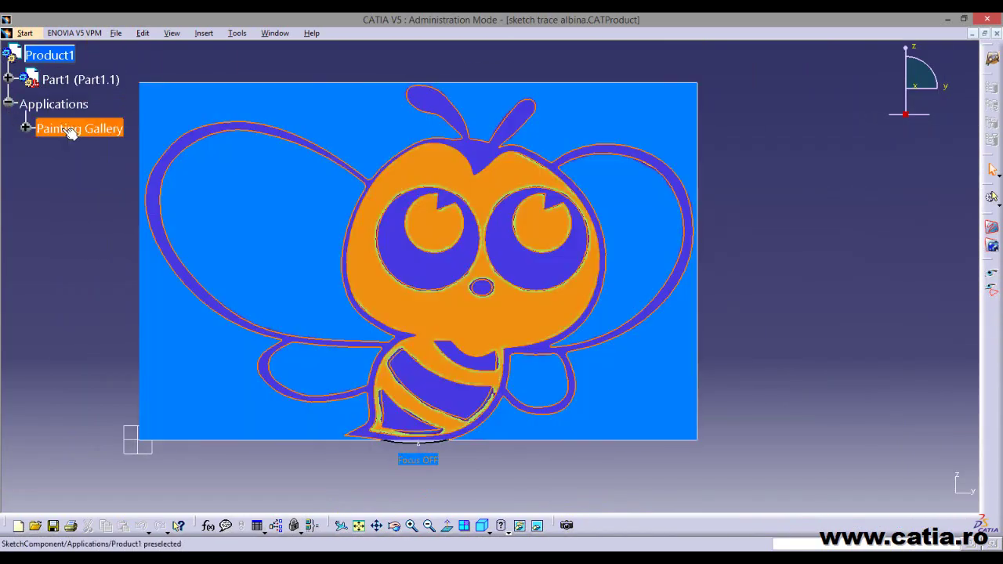
right_click(65, 133)
left_click(135, 173)
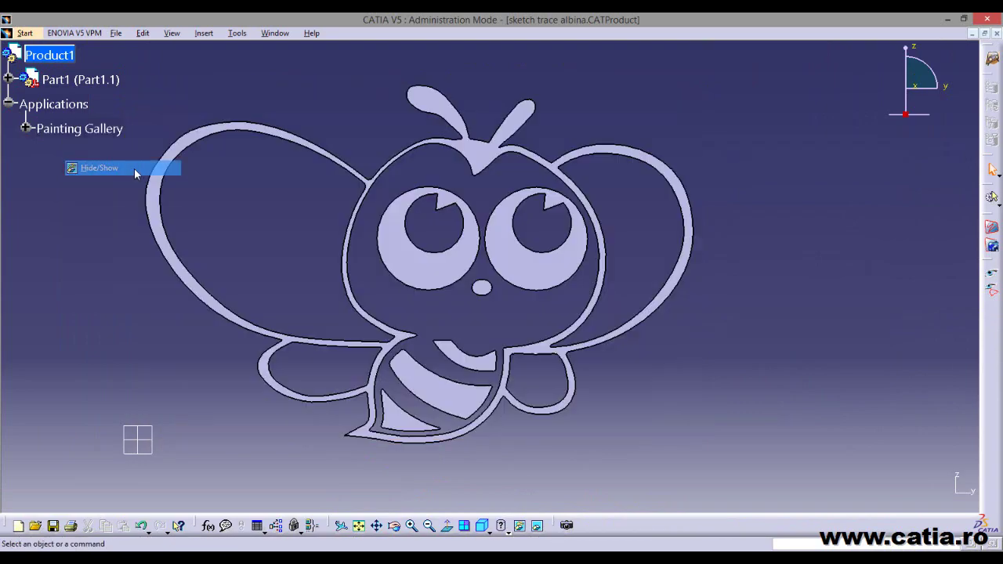
mouse_move(89, 243)
middle_mouse_down()
mouse_move(253, 255)
mouse_move(196, 196)
middle_mouse_up()
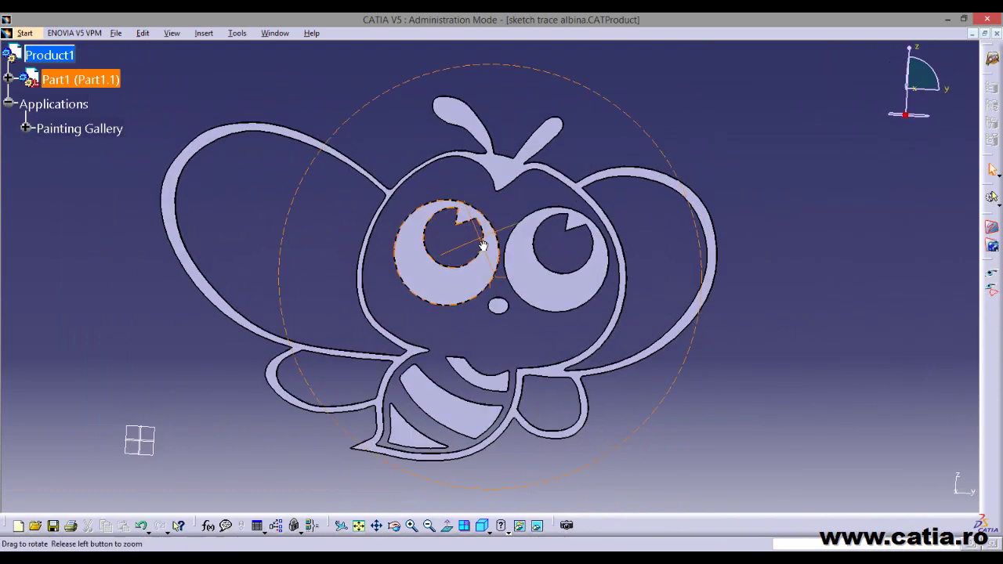
Show the bee picture again, toggle the bee part's visibility, and switch back to Product1
right_click(78, 131)
left_click(117, 167)
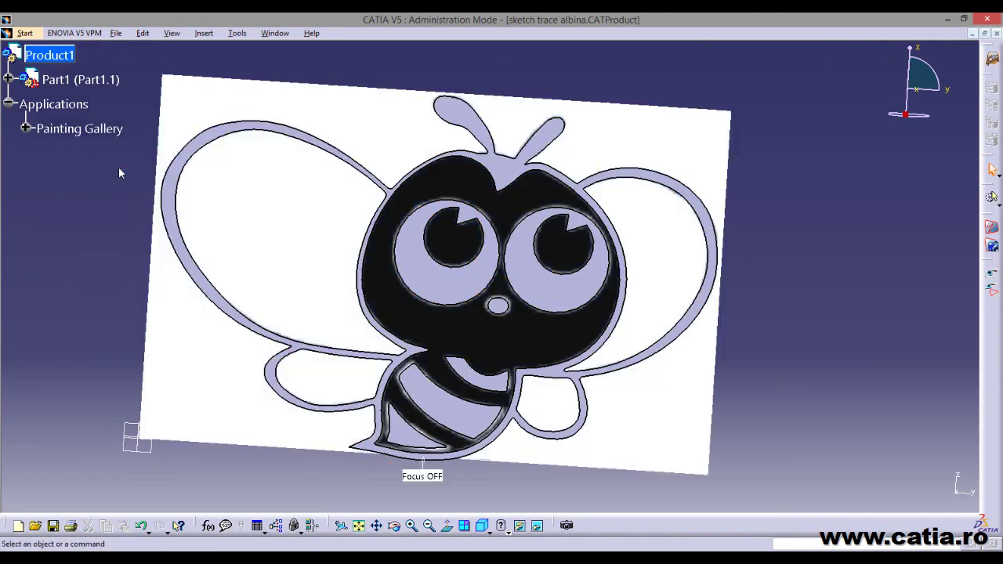
right_click(78, 86)
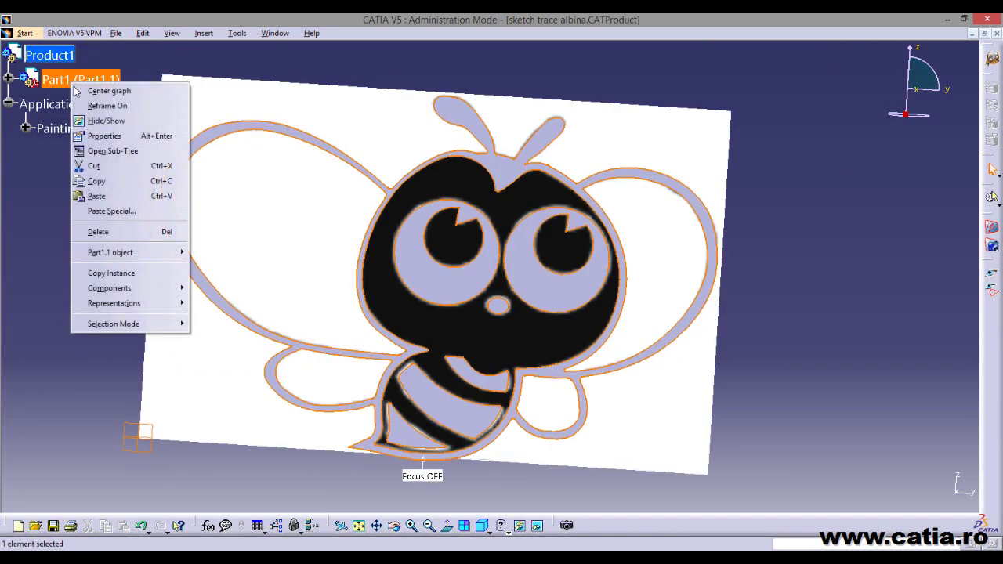
left_click(122, 126)
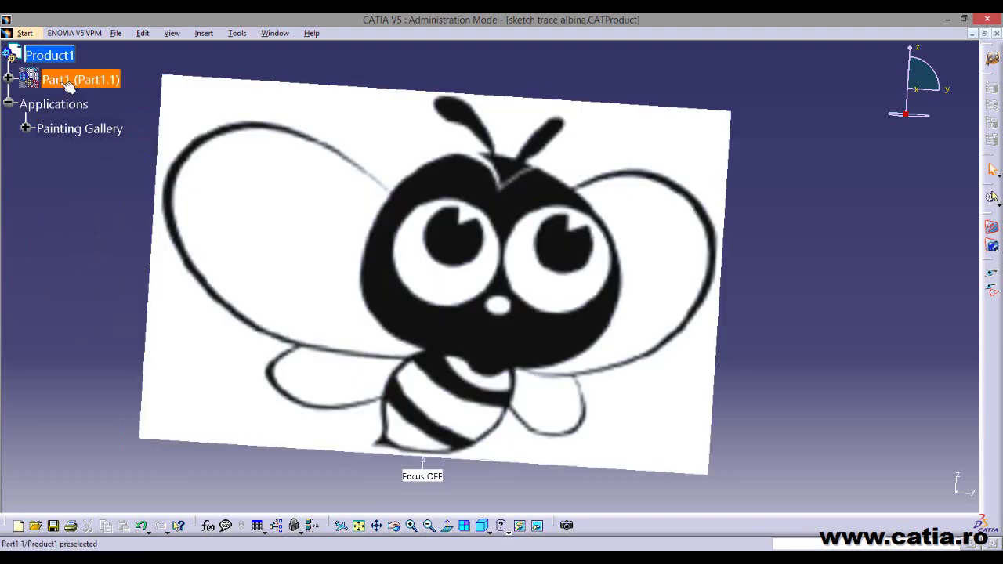
right_click(69, 83)
left_click(110, 119)
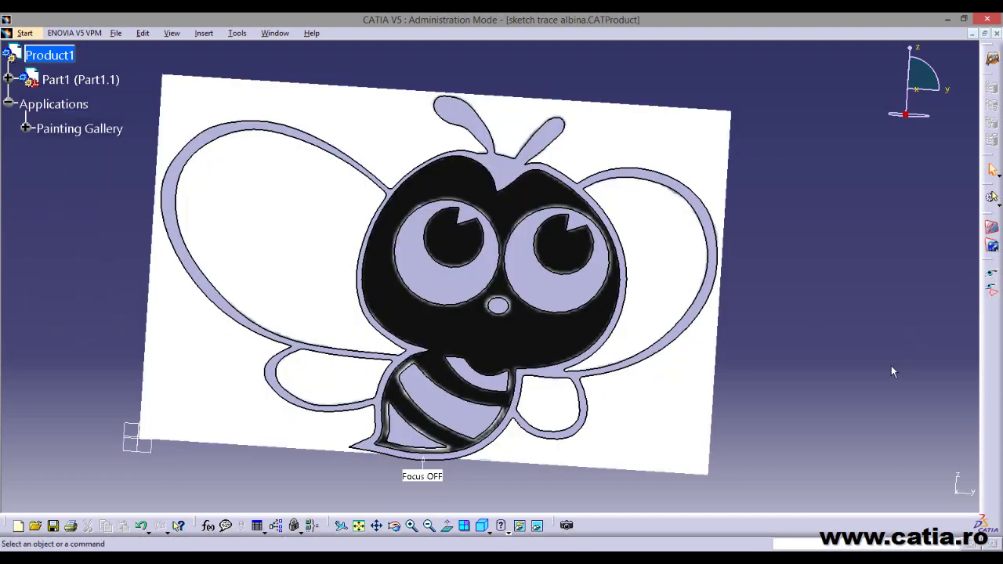
mouse_move(891, 365)
middle_mouse_down()
mouse_move(876, 314)
mouse_move(877, 324)
middle_mouse_up()
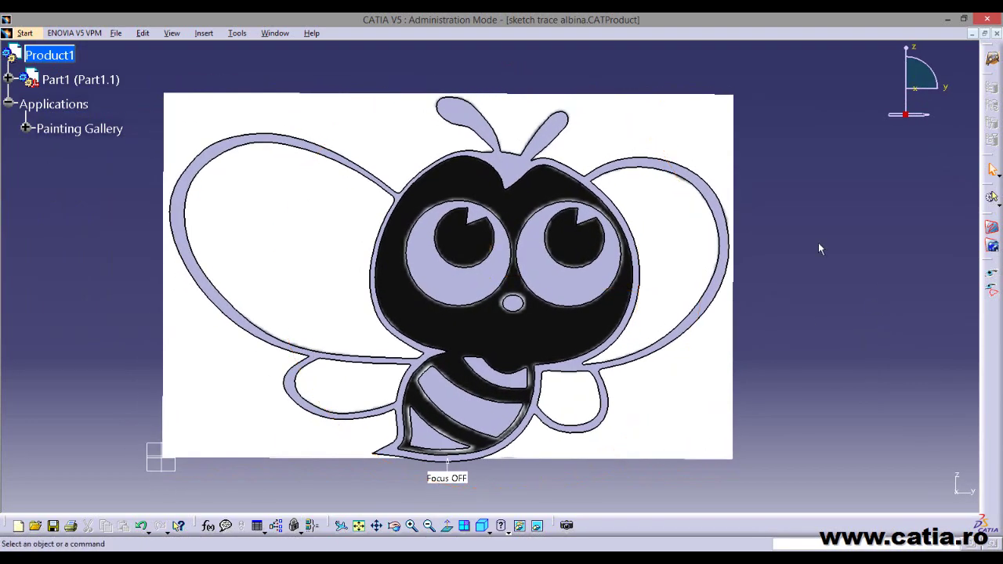
left_click(274, 34)
left_click(314, 115)
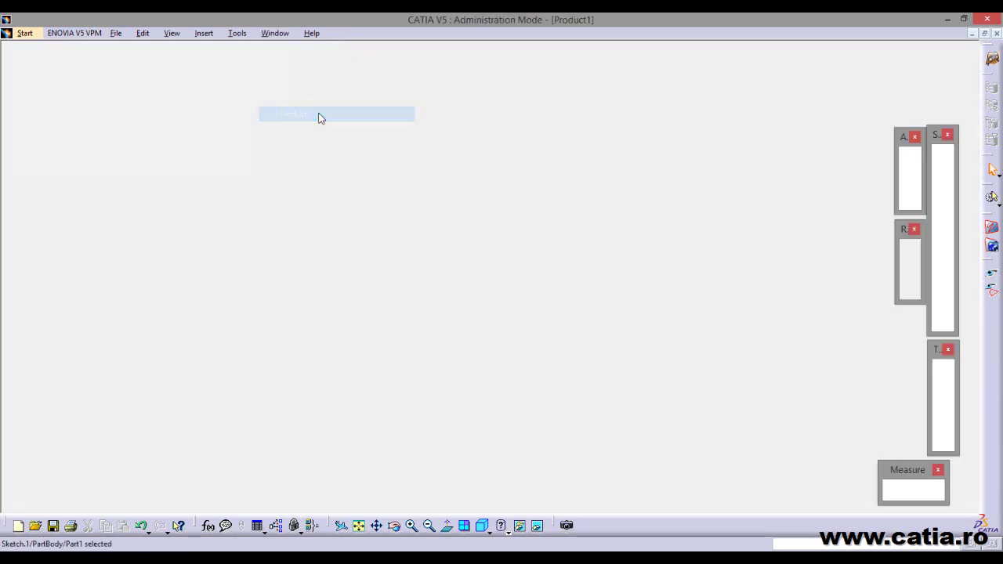
mouse_move(722, 280)
middle_mouse_down()
mouse_move(665, 219)
mouse_move(681, 224)
middle_mouse_up()
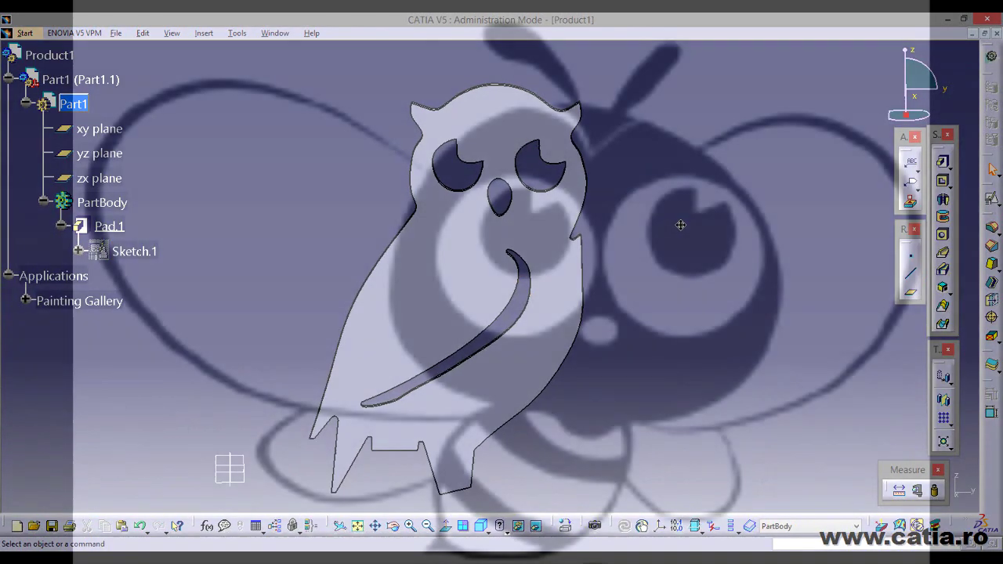